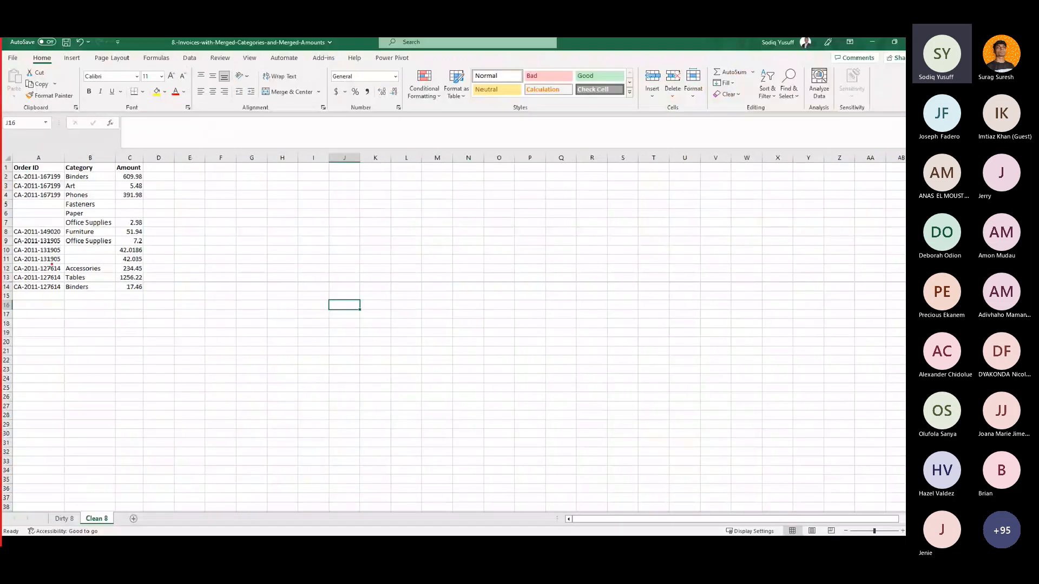
Compare the order data on the Clean 8 sheet with the Rules of Data slide in the presentation.
left_click(254, 257)
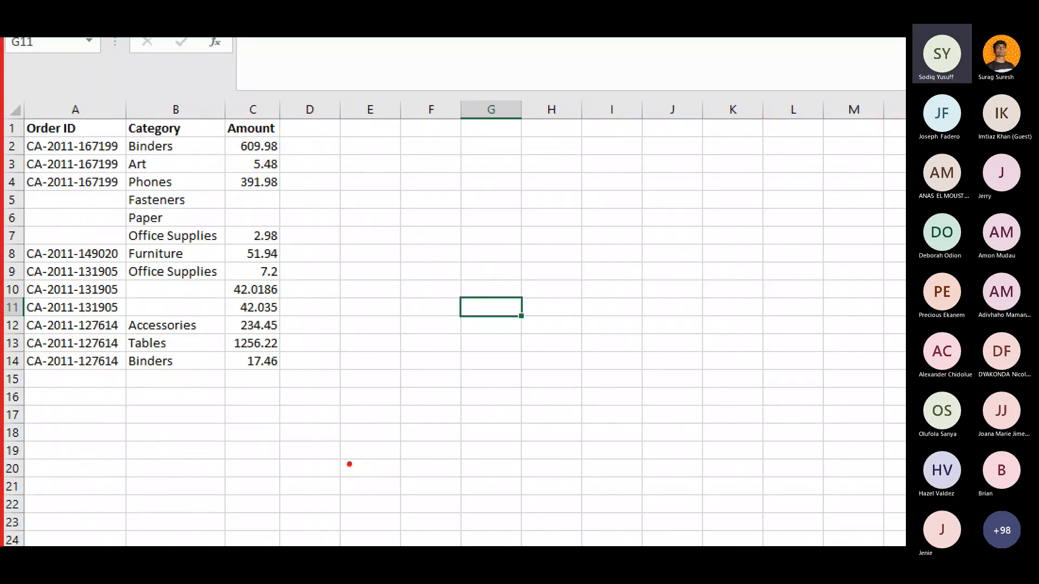
key("Escape")
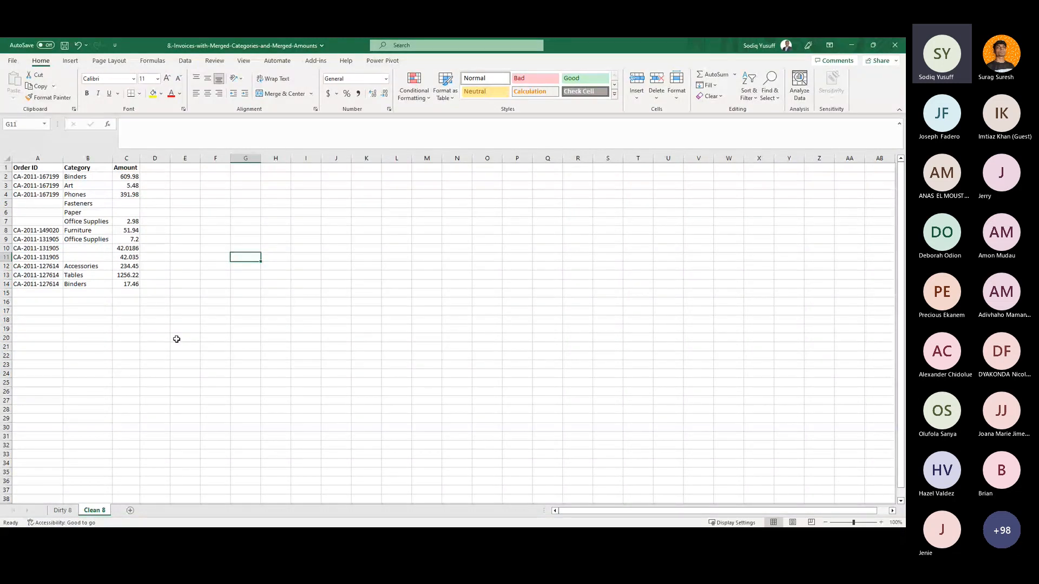
key("alt+Tab")
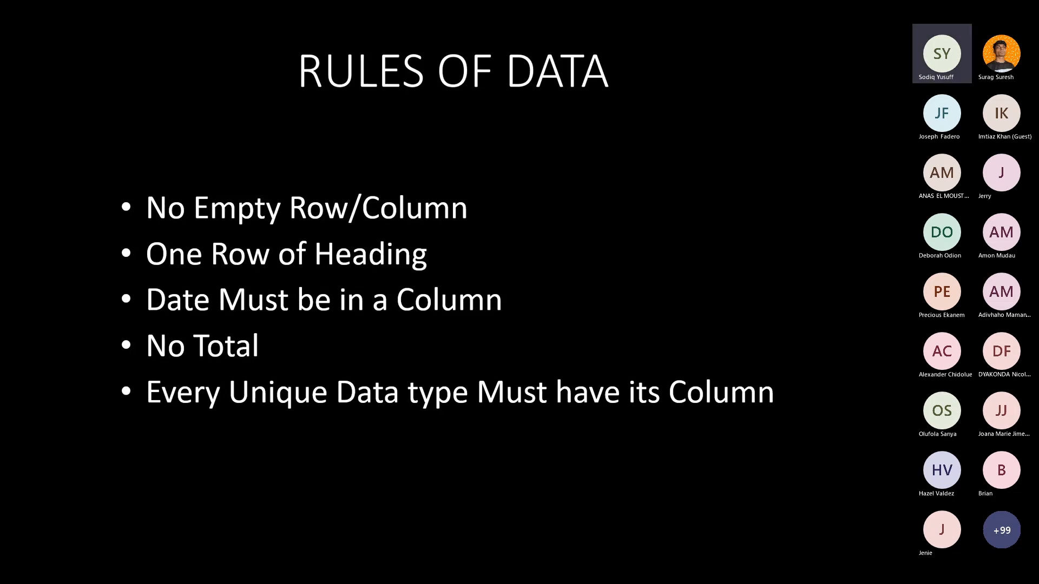
key("alt+Tab")
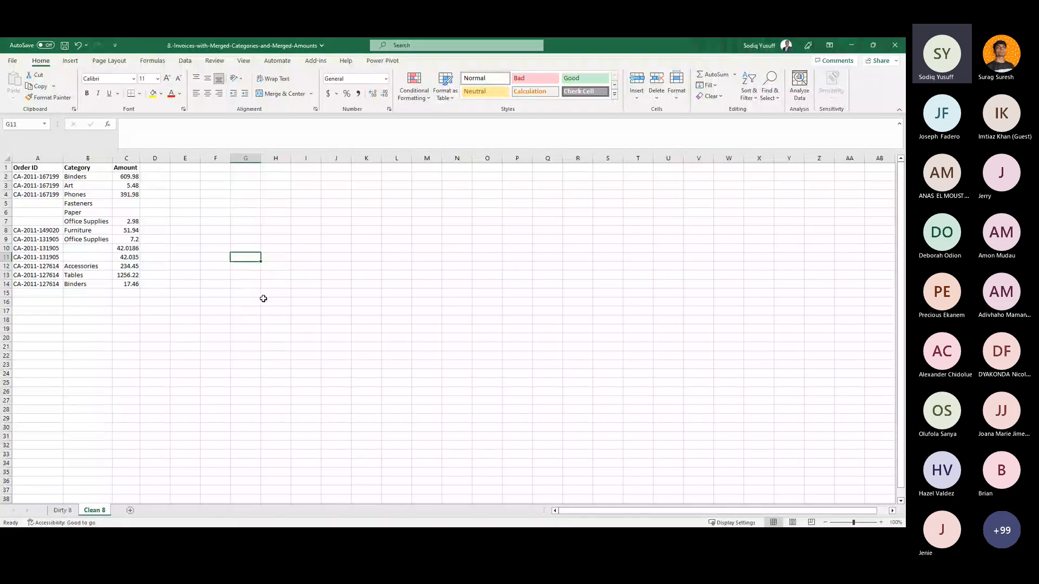
left_click(249, 295)
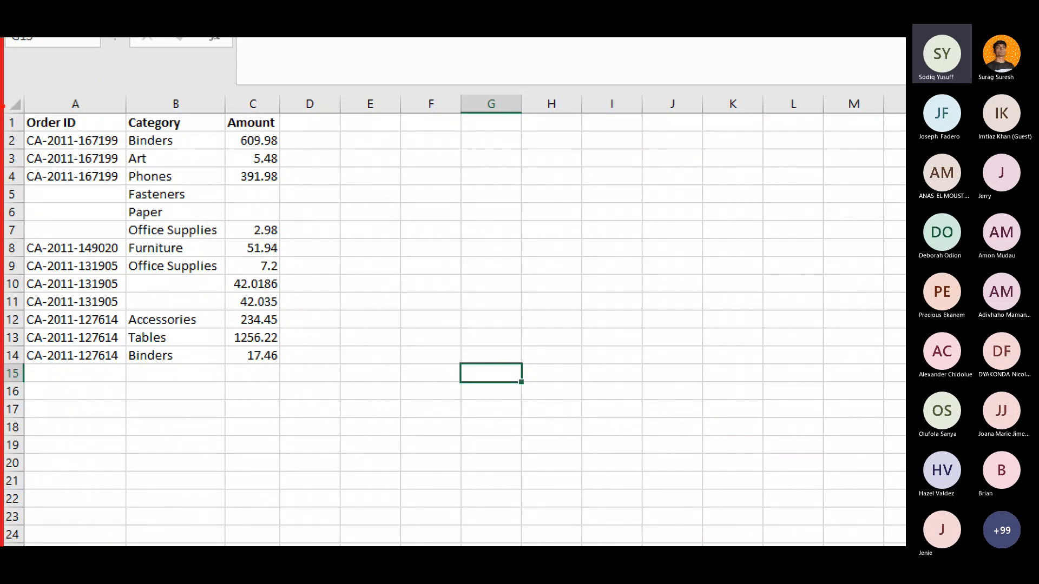
Circle the Clean 8 data in red and mark the blank Order ID and Amount cells in rows 5 to 7.
mouse_move(4, 103)
left_mouse_down()
mouse_move(330, 167)
mouse_move(324, 306)
mouse_move(193, 417)
mouse_move(10, 221)
mouse_move(5, 84)
left_mouse_up()
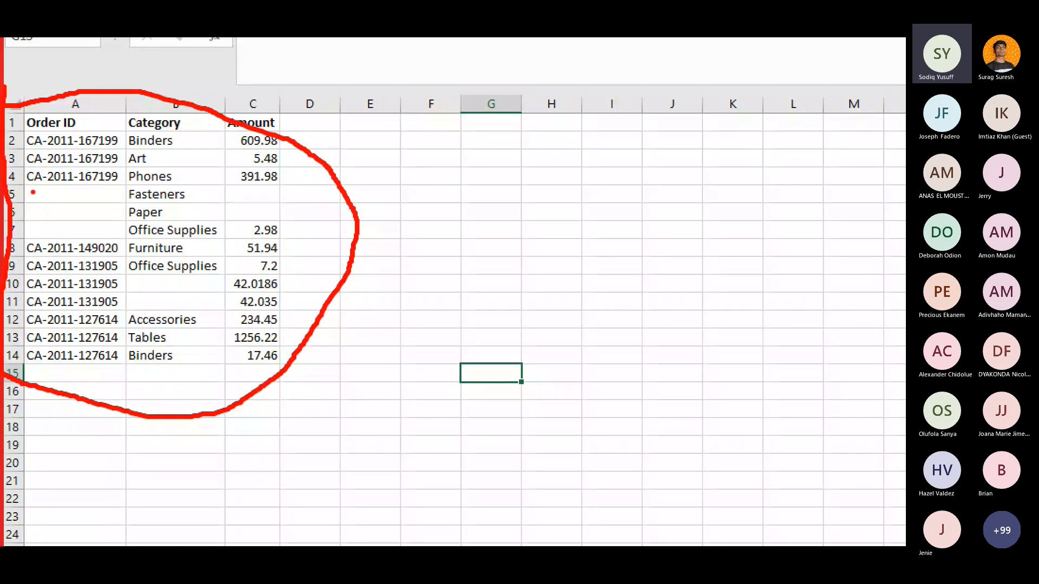
left_click_drag(31, 188, 94, 184)
left_click_drag(56, 213, 103, 211)
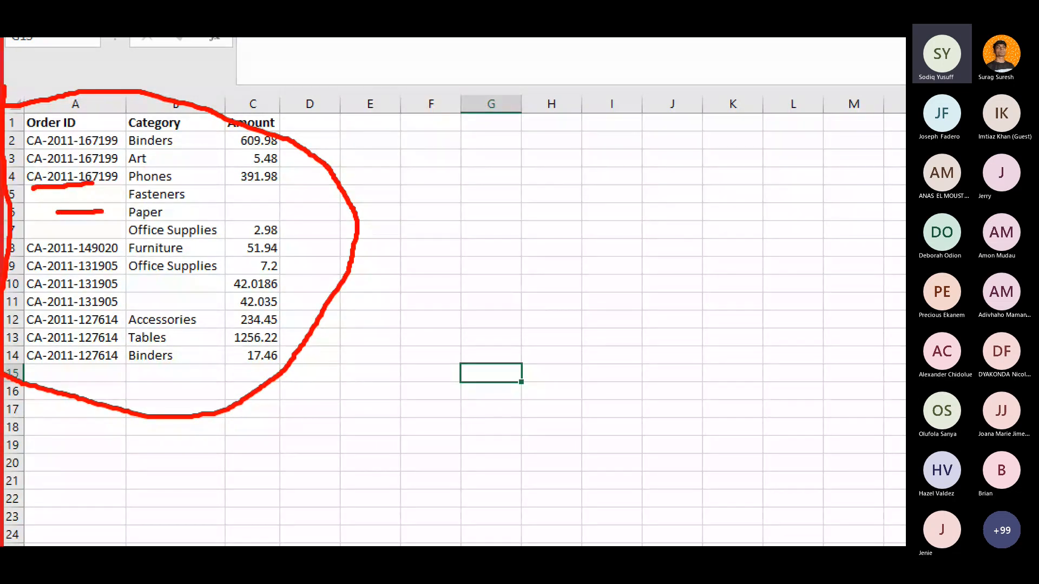
left_click_drag(59, 238, 117, 233)
mouse_move(239, 214)
left_mouse_down()
mouse_move(264, 210)
mouse_move(265, 195)
left_mouse_up()
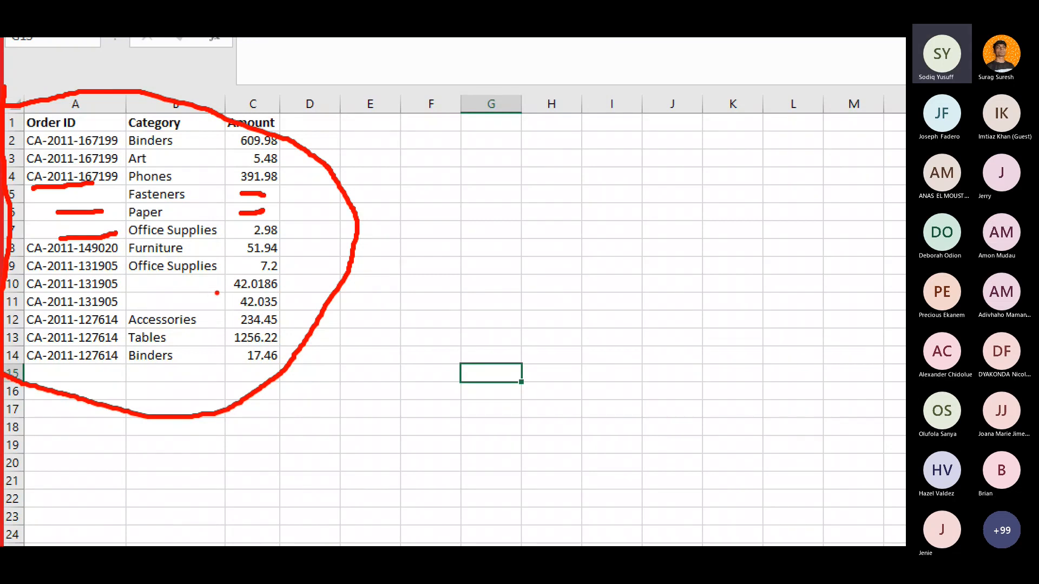
key("Escape")
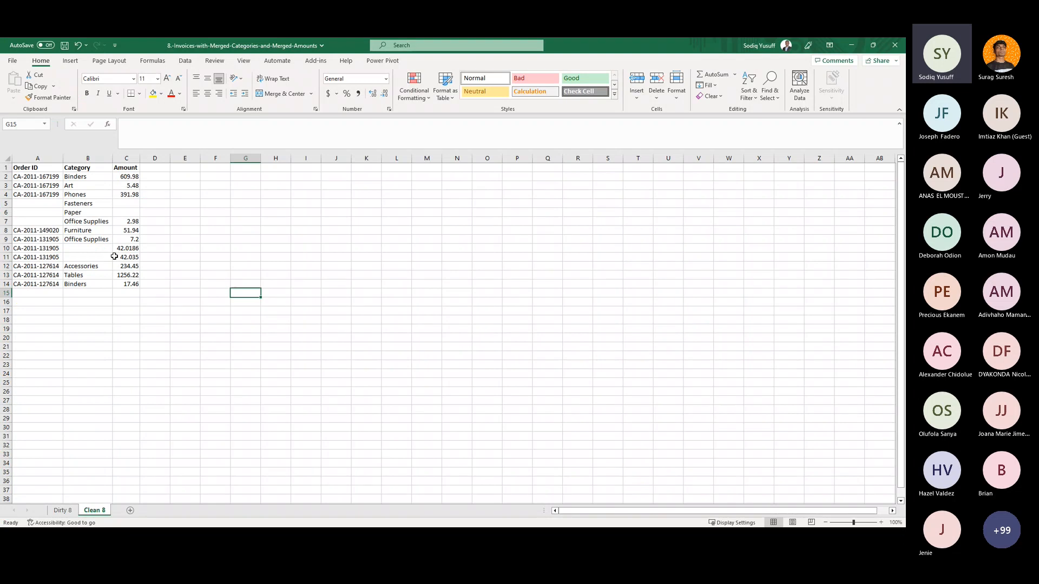
Switch to the Power Query Webinar workbook and maximize its window.
key("alt+Tab")
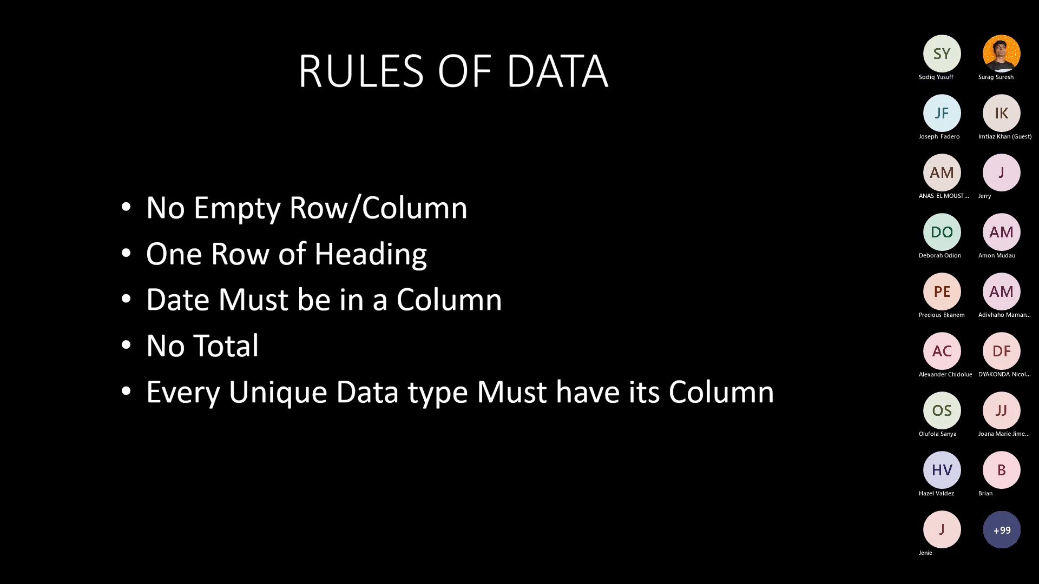
left_click_drag(0, 48, 348, 153)
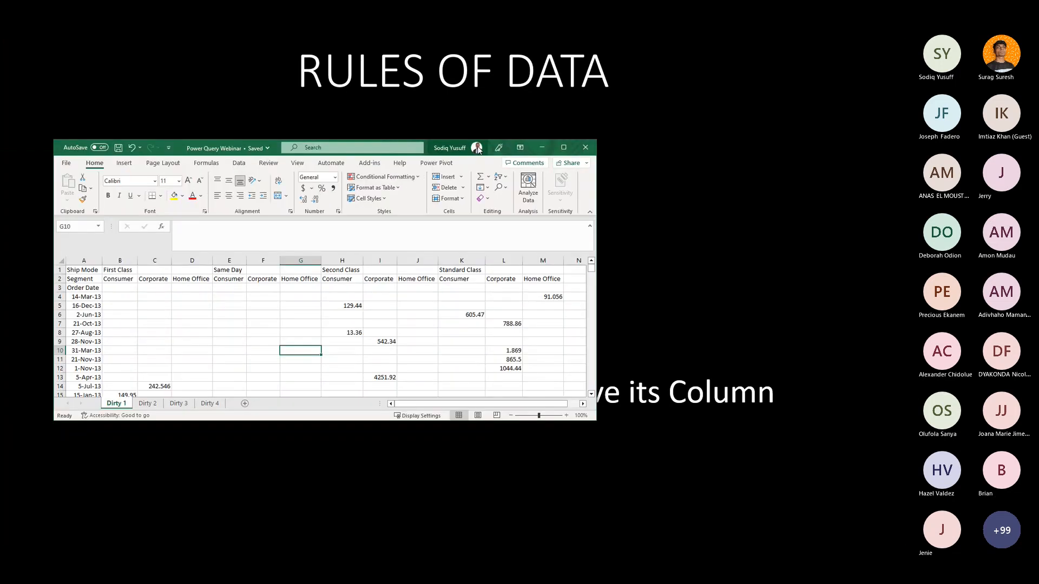
left_click(563, 147)
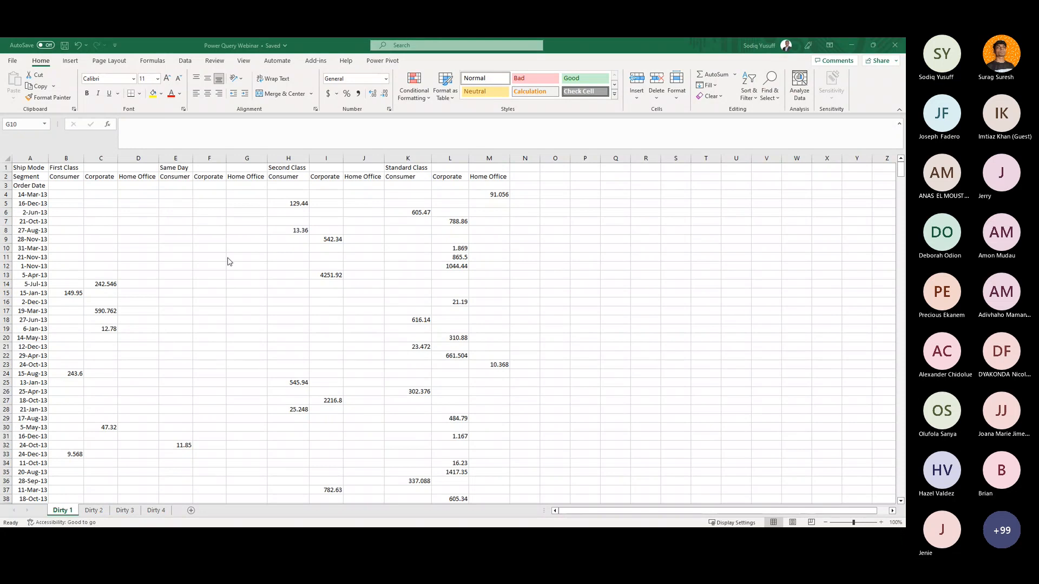
Check the layout of the Dirty 1 sheet against the Rules of Data slide.
key("alt+Tab")
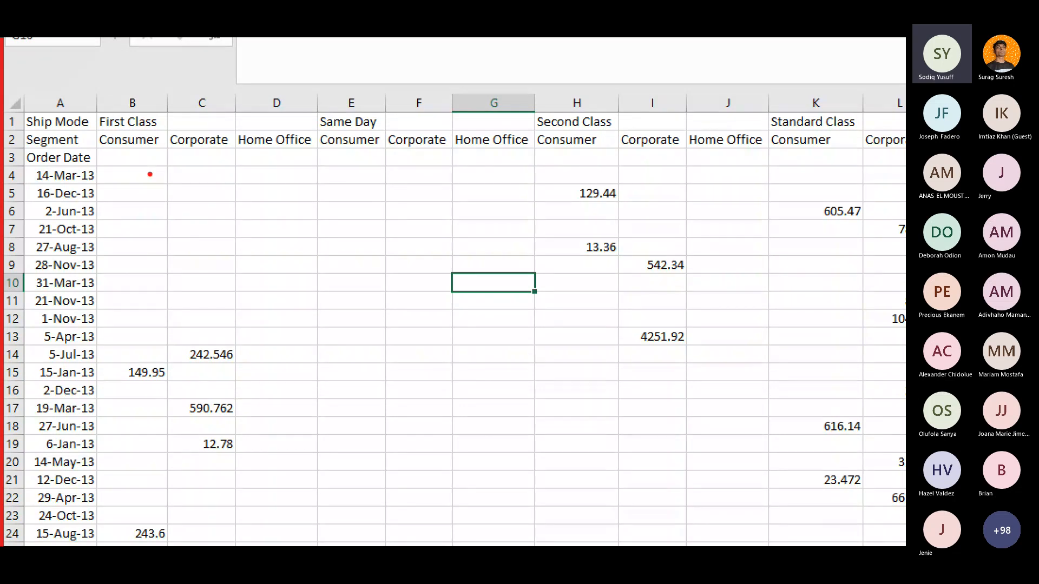
key("Escape")
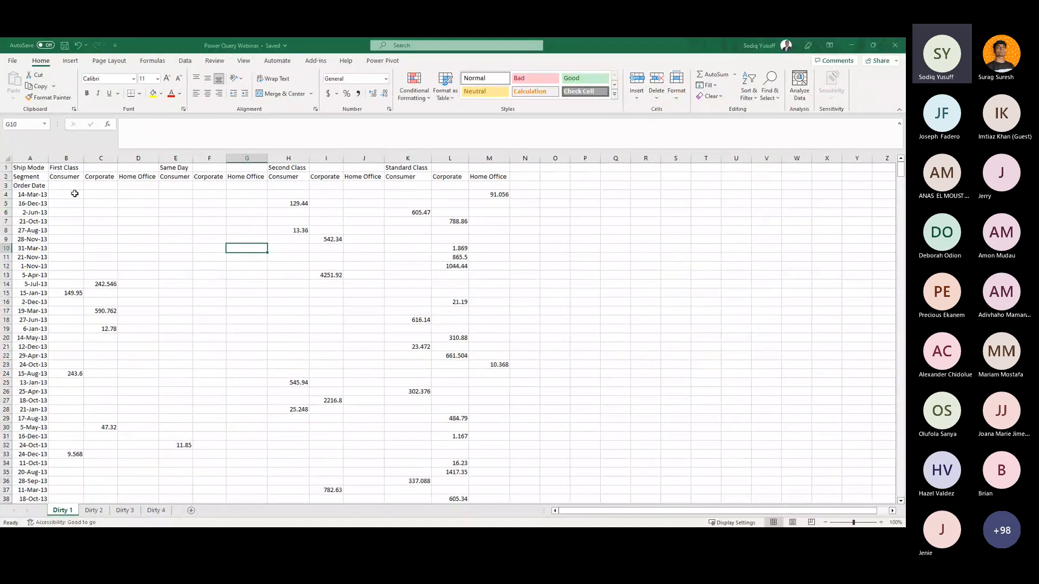
key("alt+Tab")
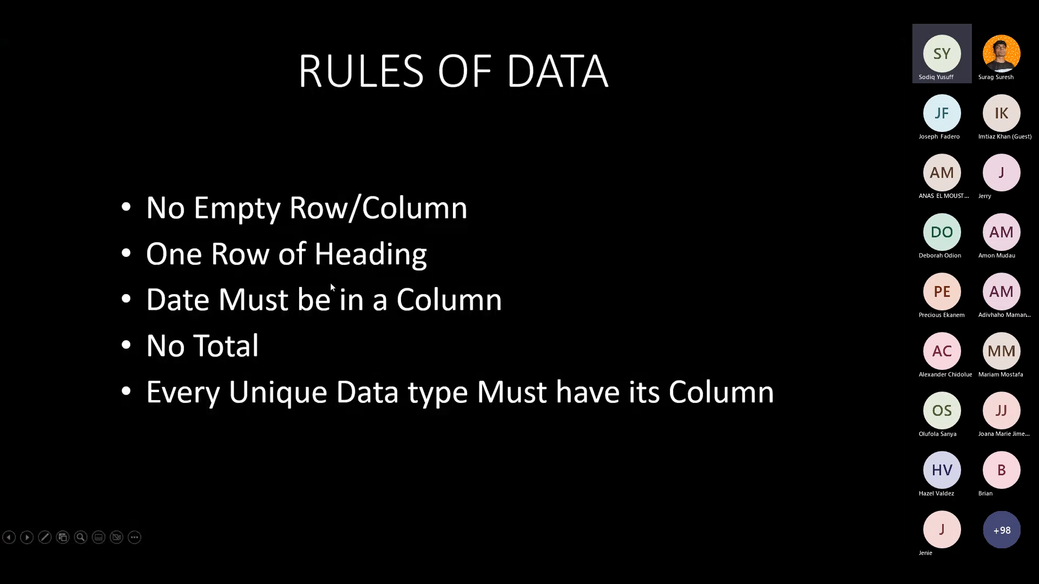
key("alt+Tab")
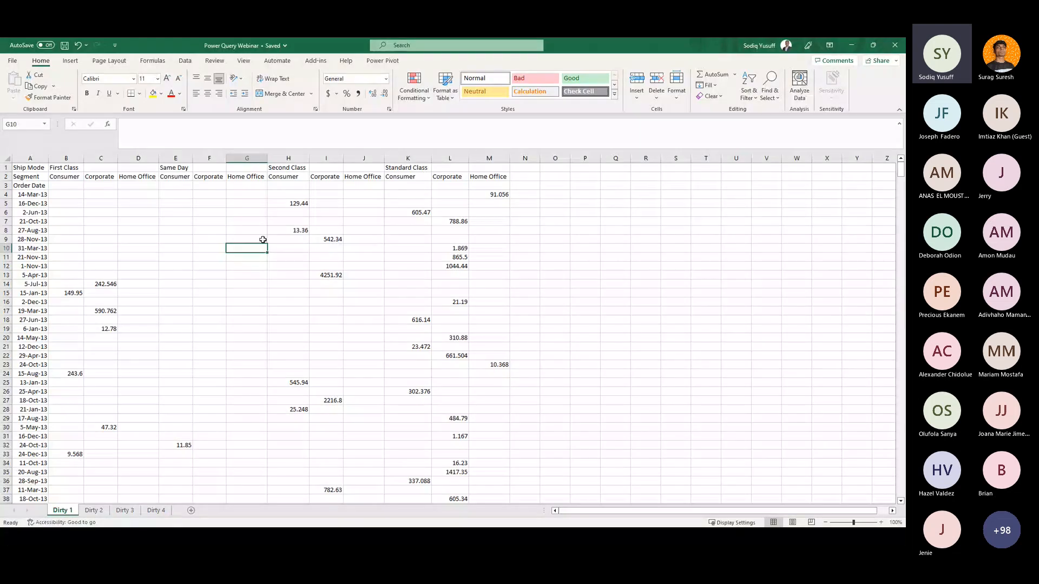
Review the First Class Corporate column over the length of the Dirty 1 sheet.
left_click(176, 238)
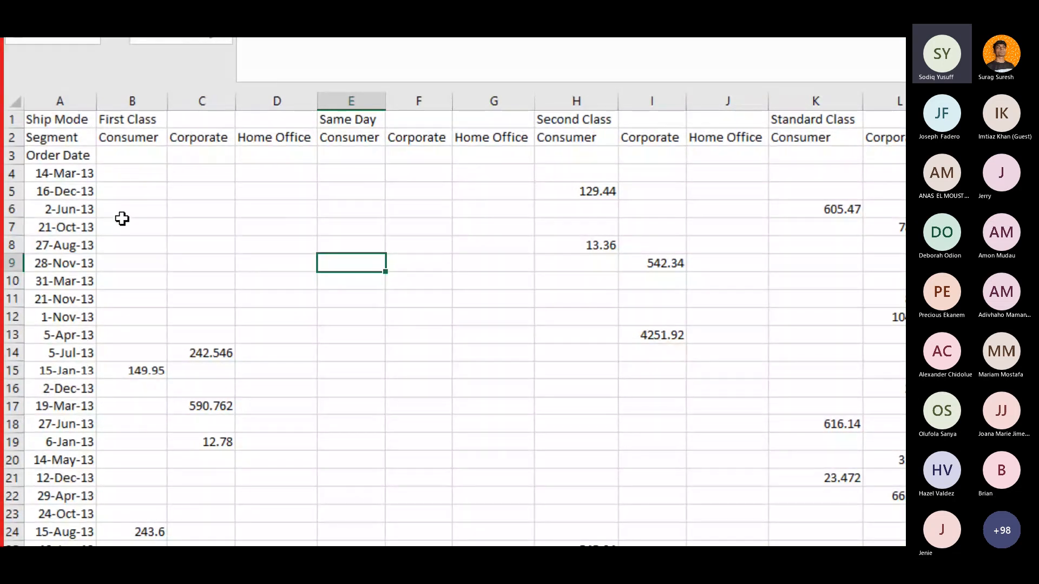
left_click(201, 101)
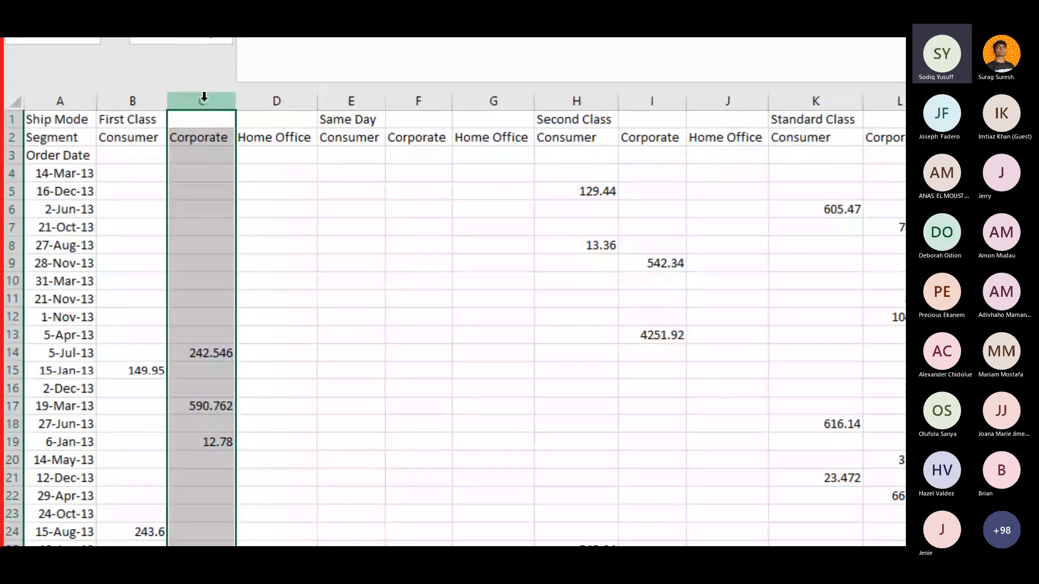
scroll(205, 129, "down", 15)
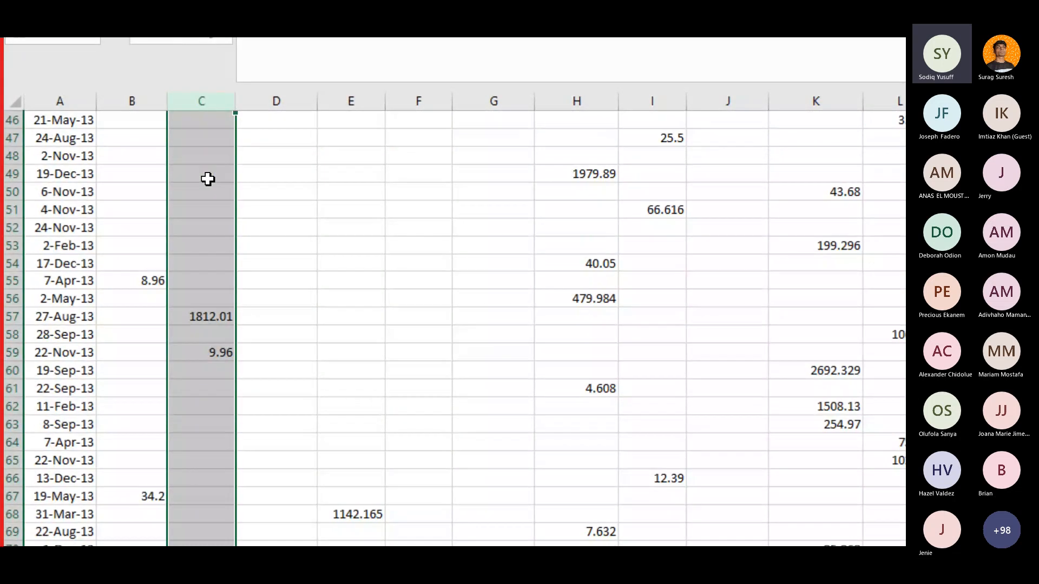
scroll(207, 179, "down", 10)
scroll(207, 179, "up", 20)
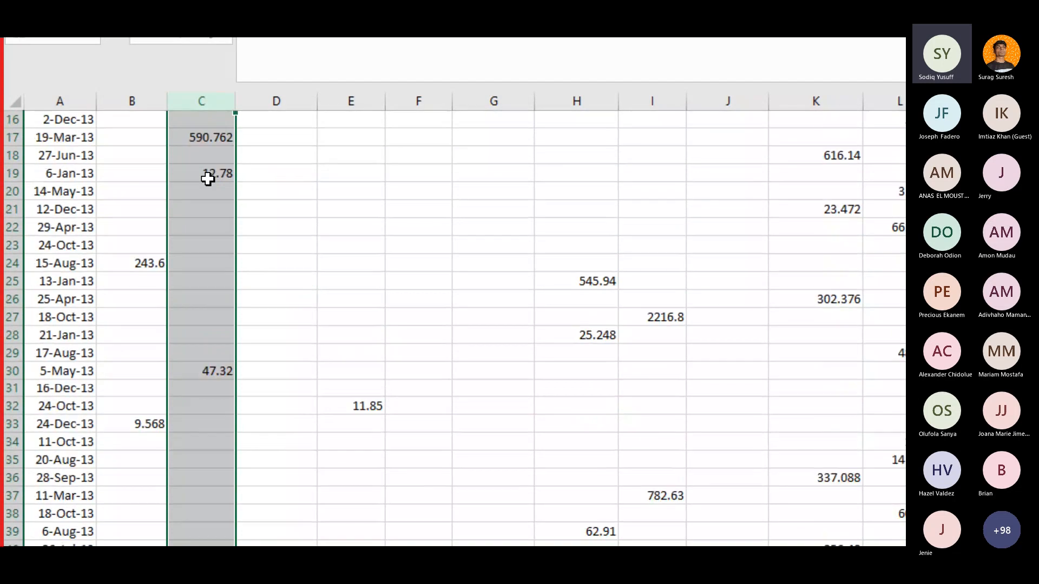
scroll(208, 179, "up", 5)
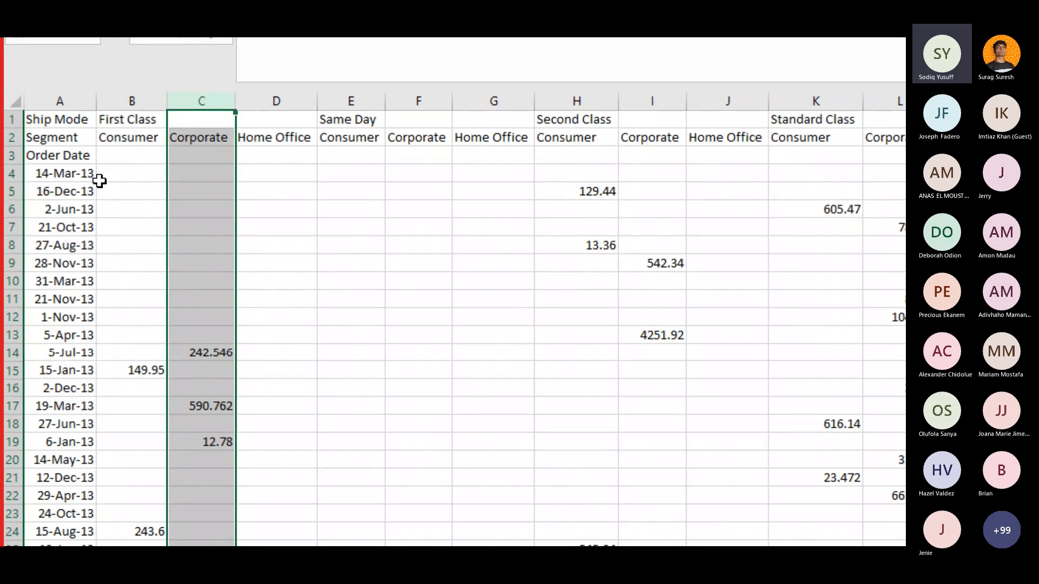
Review the First Class Consumer column's amounts against their order dates.
left_click(132, 172)
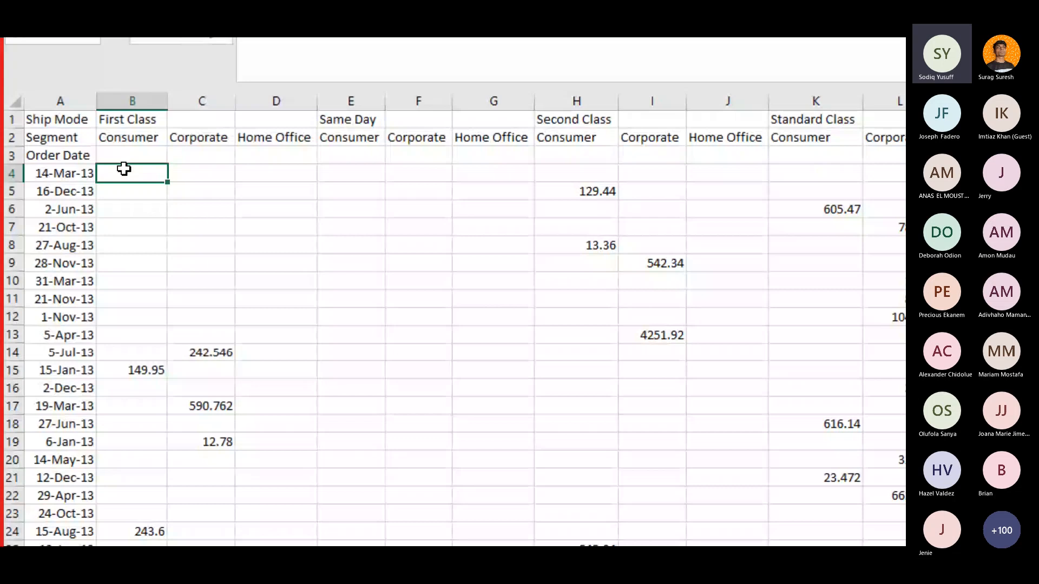
left_click(148, 377)
scroll(162, 391, "down", 10)
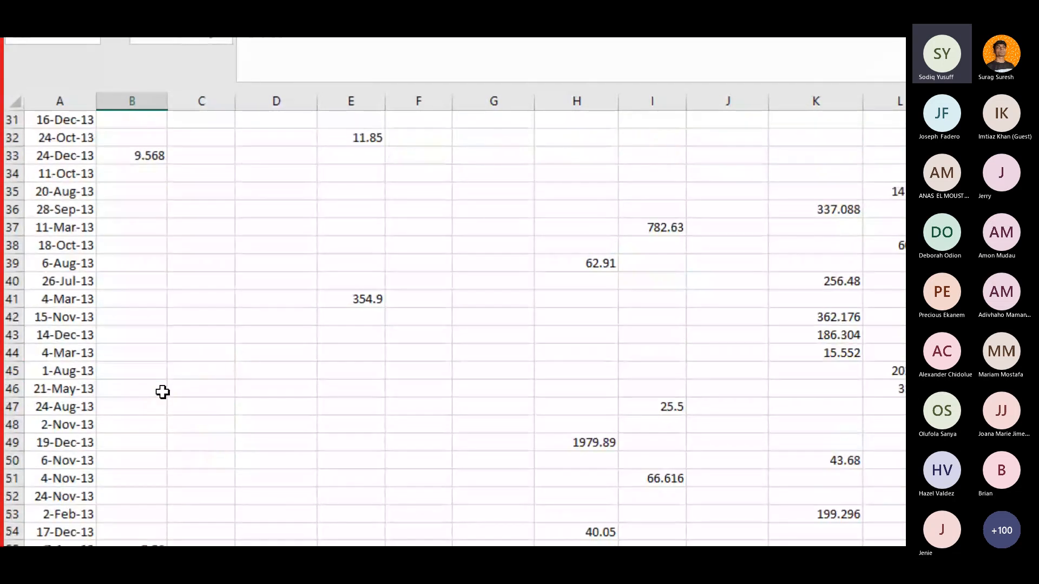
scroll(162, 392, "up", 10)
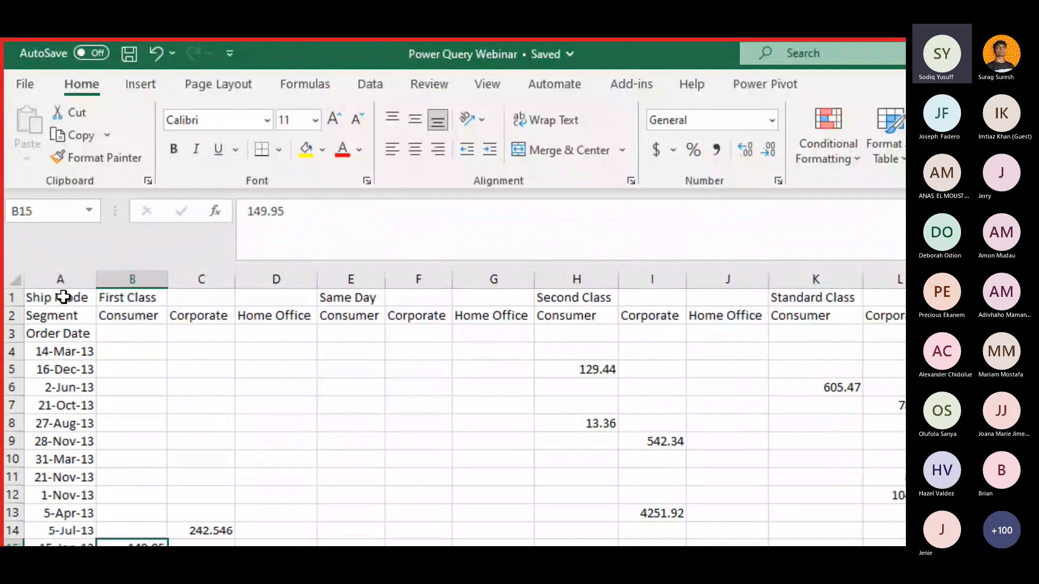
Examine the ship mode headings in row 1: First Class, Same Day, Second Class and Standard Class.
left_click(136, 120)
left_click(325, 297)
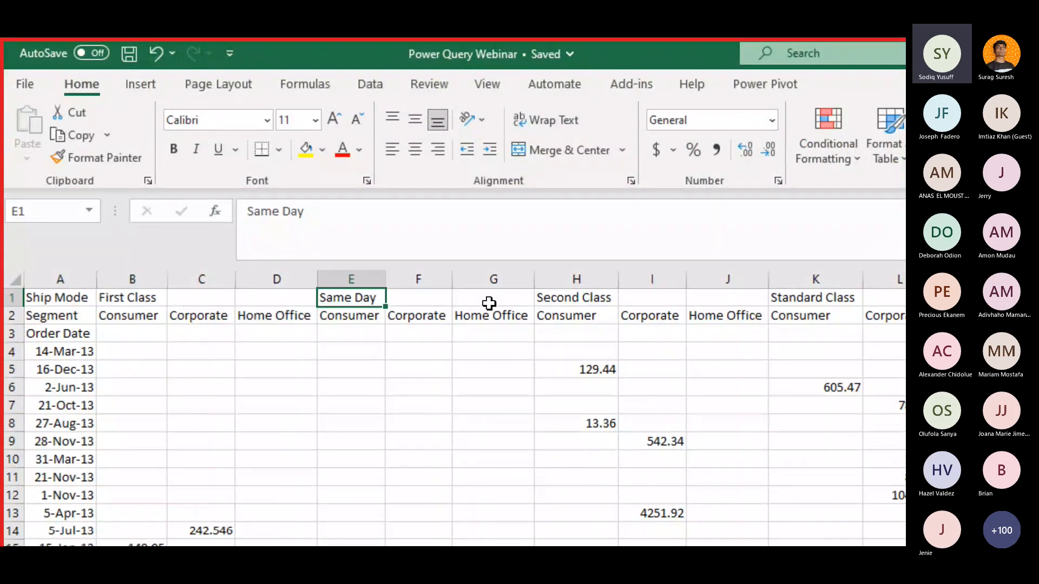
left_click(568, 299)
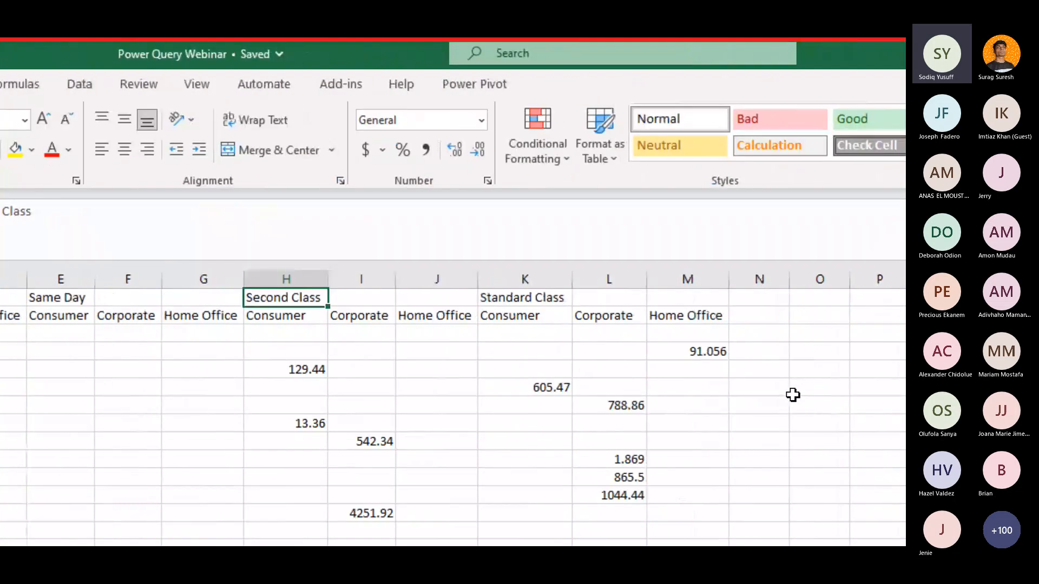
left_click(501, 299)
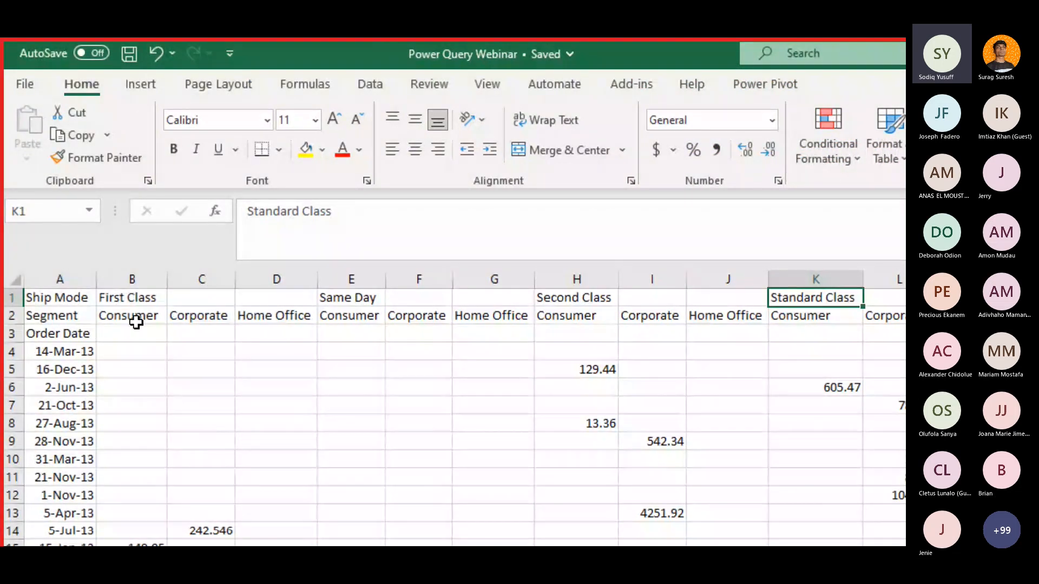
Examine the Consumer, Corporate and Home Office segment headings under First Class and Same Day.
left_click_drag(140, 315, 259, 320)
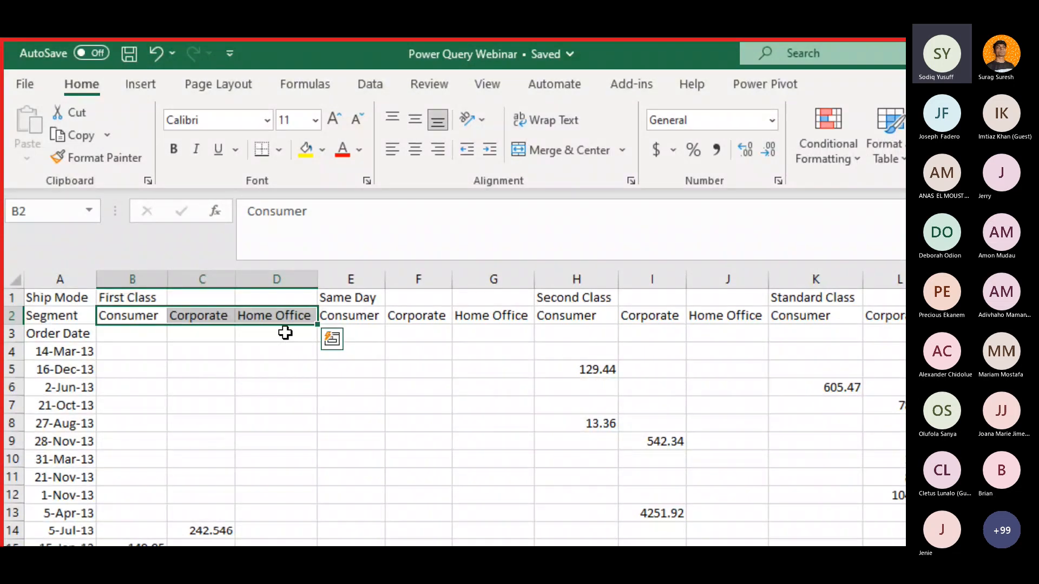
left_click(357, 298)
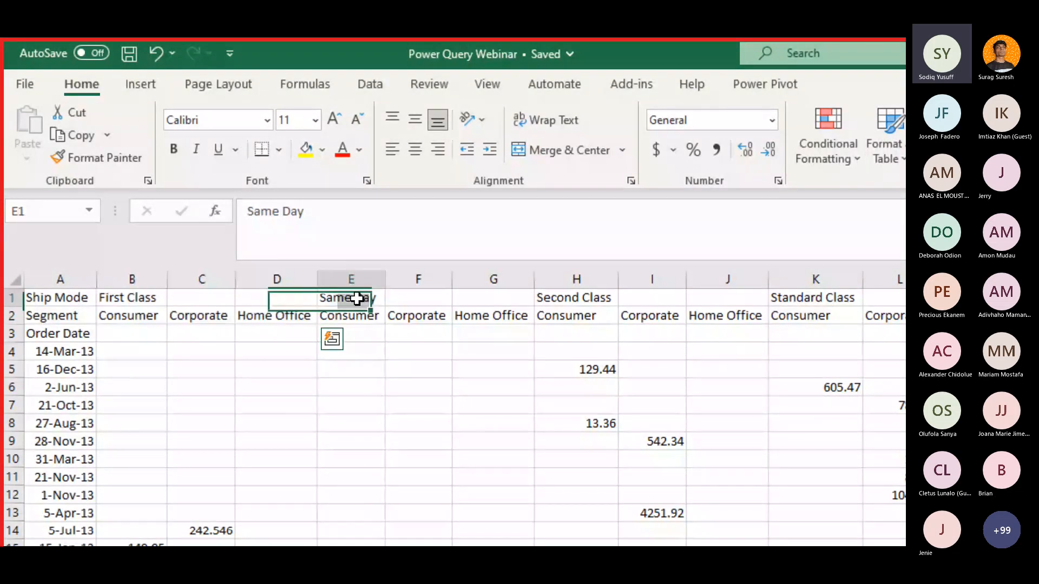
left_click(348, 316)
left_click(415, 312)
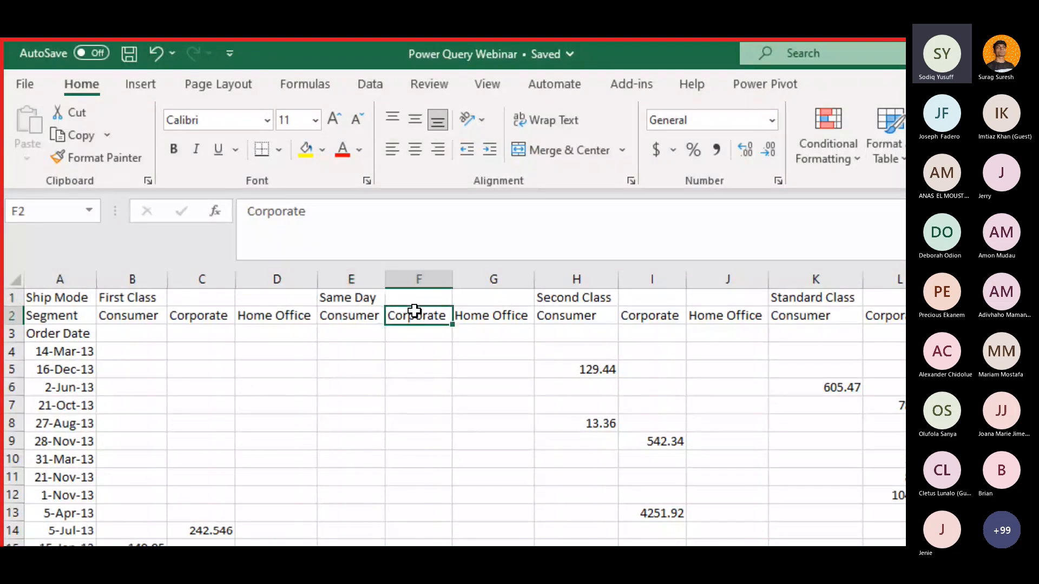
left_click(500, 319)
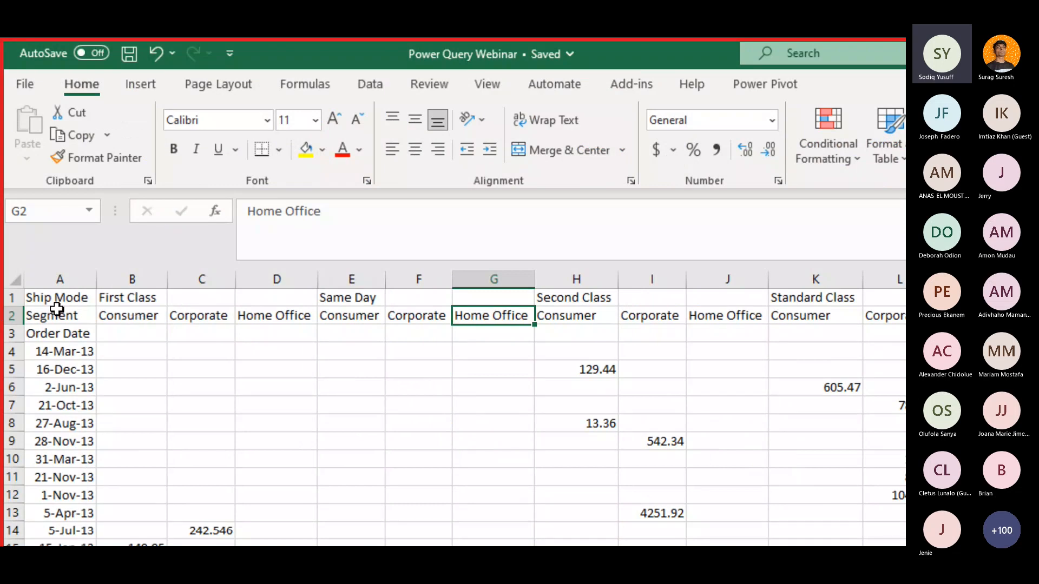
Compare the Ship Mode heading row with the Segment heading row on the Dirty 1 sheet.
left_click(5, 302)
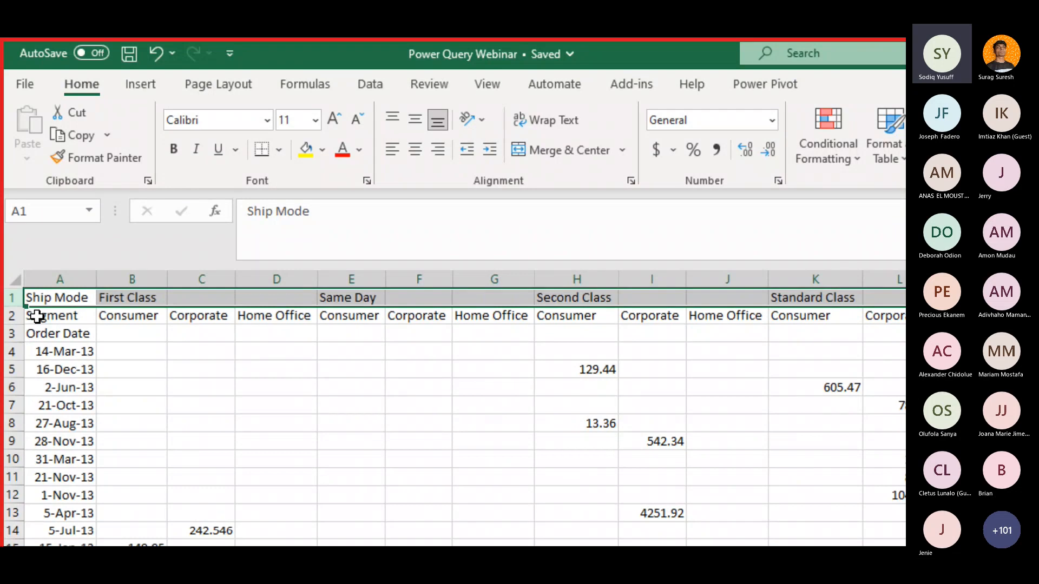
left_click(8, 316)
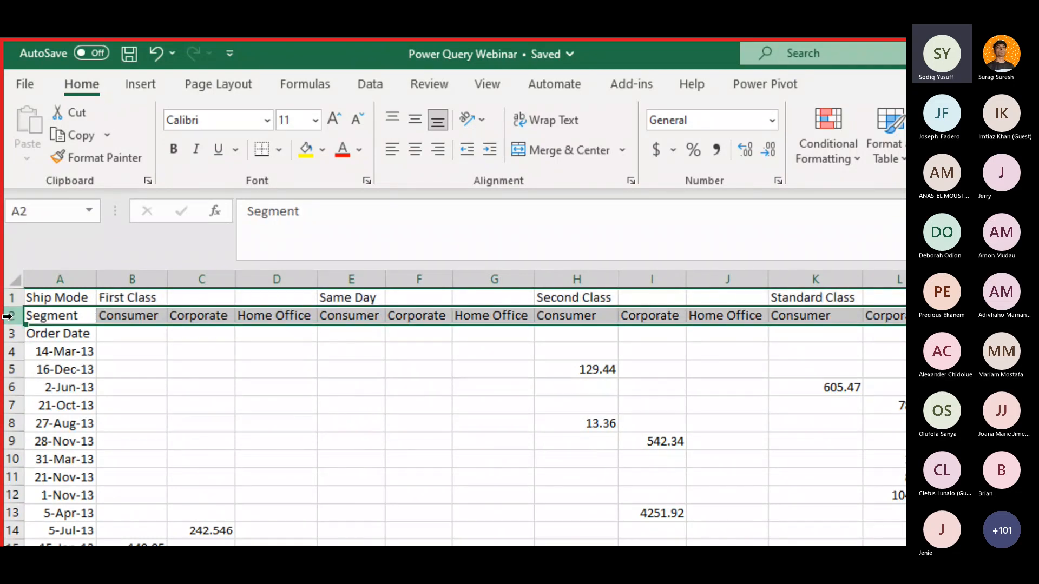
left_click(134, 316)
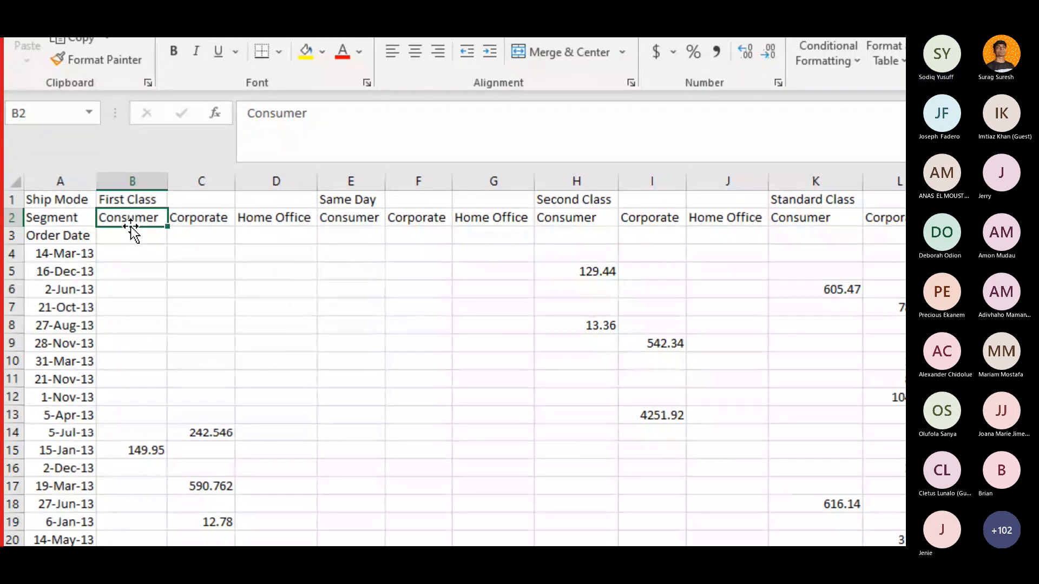
key("alt+Tab")
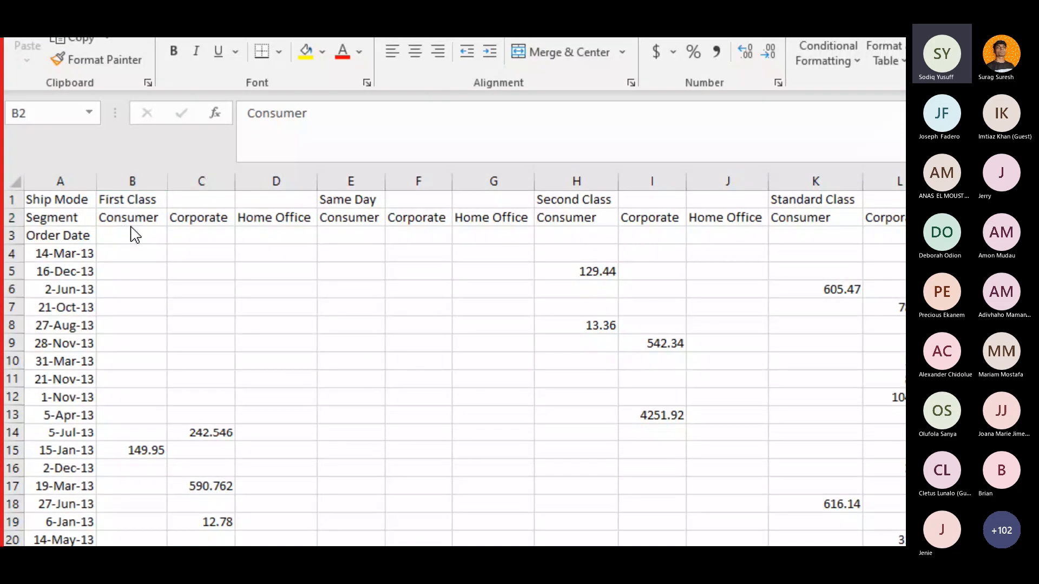
Examine how the amounts are scattered by order date across the ship mode and segment columns on the Dirty 1 sheet.
key("alt+Tab")
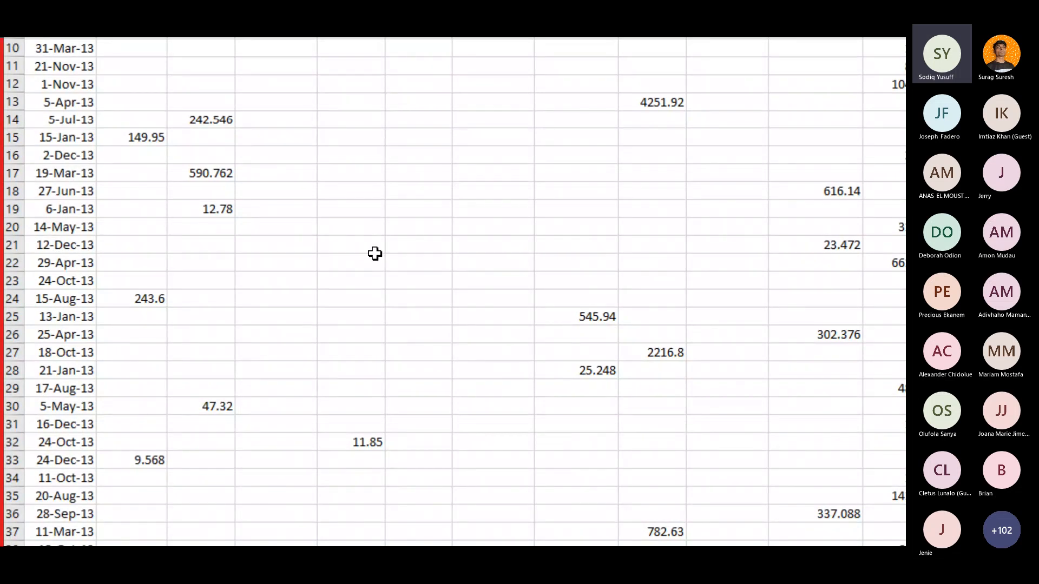
left_click(361, 243)
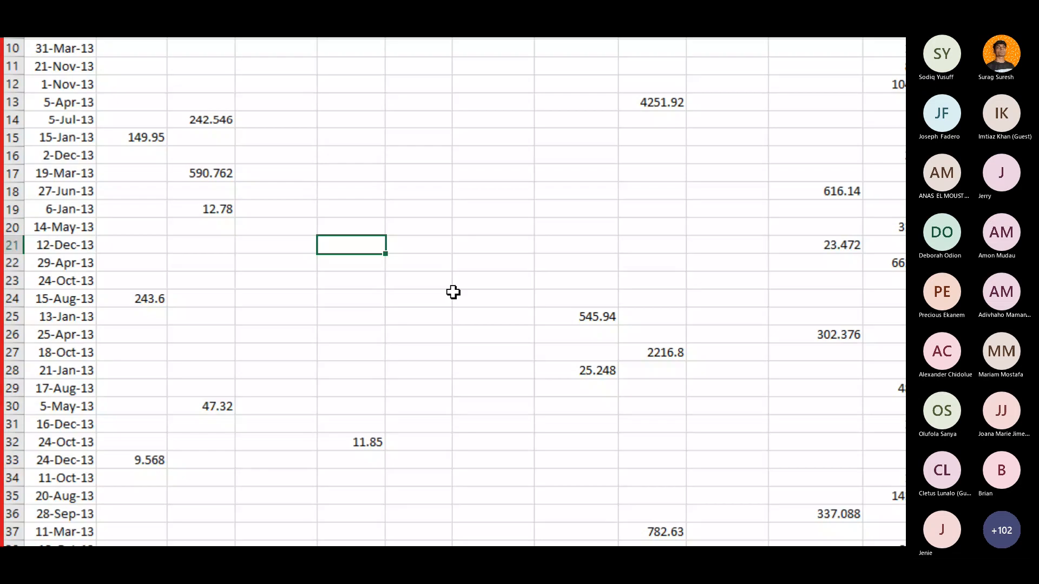
scroll(269, 196, "up", 3)
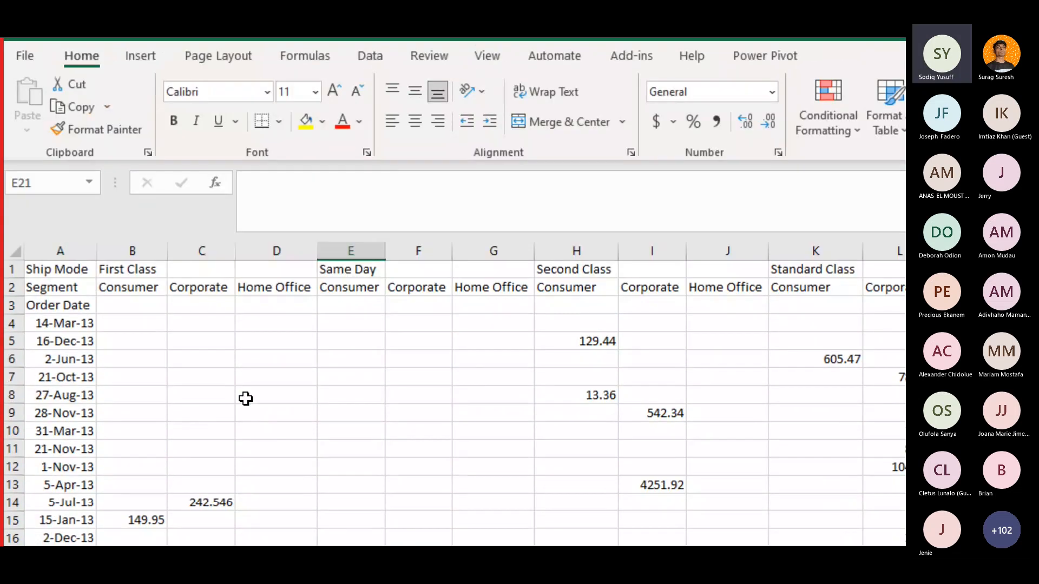
left_click(246, 173)
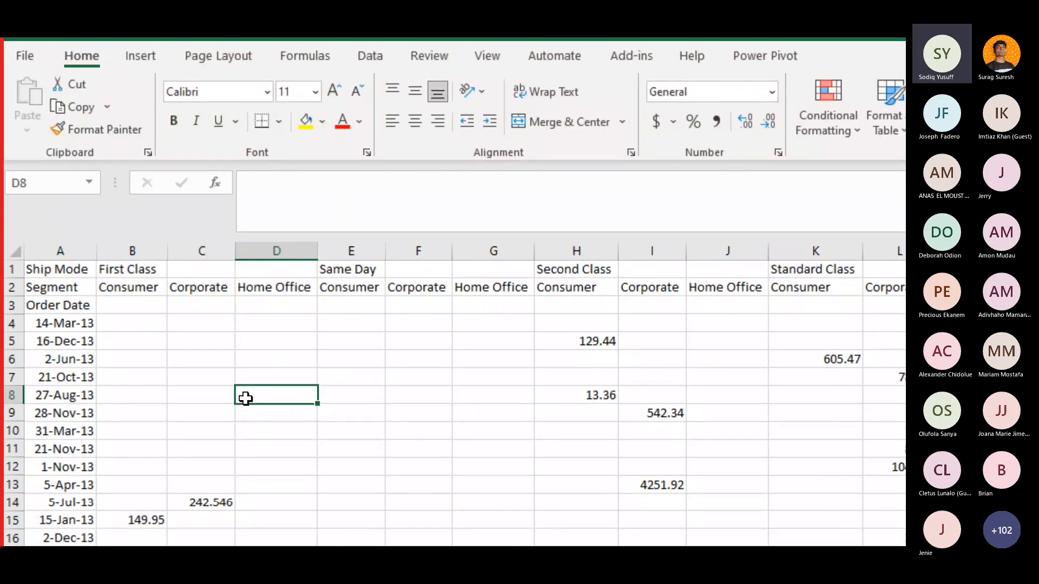
key("alt+Tab")
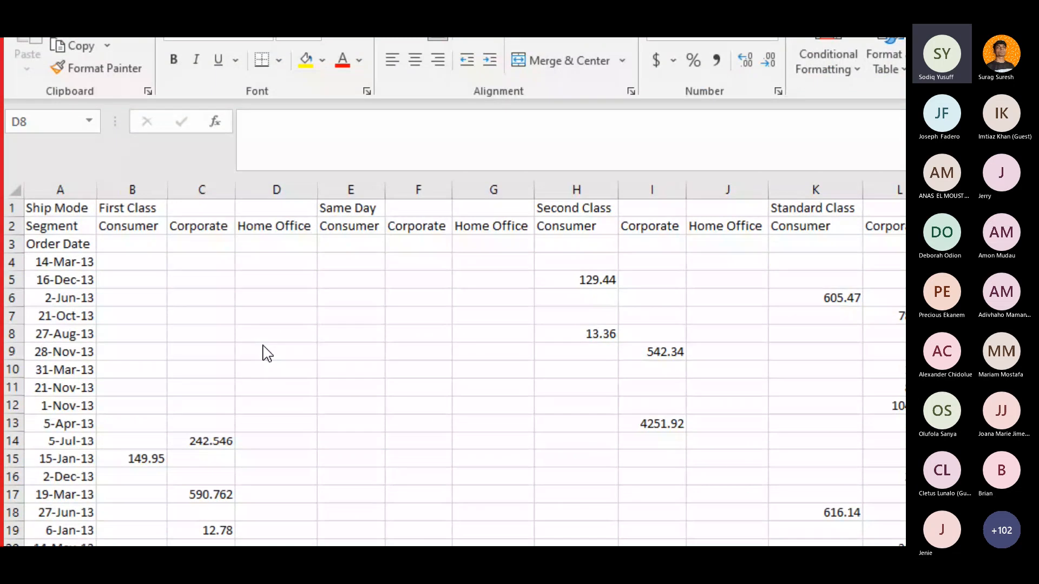
left_click(261, 391)
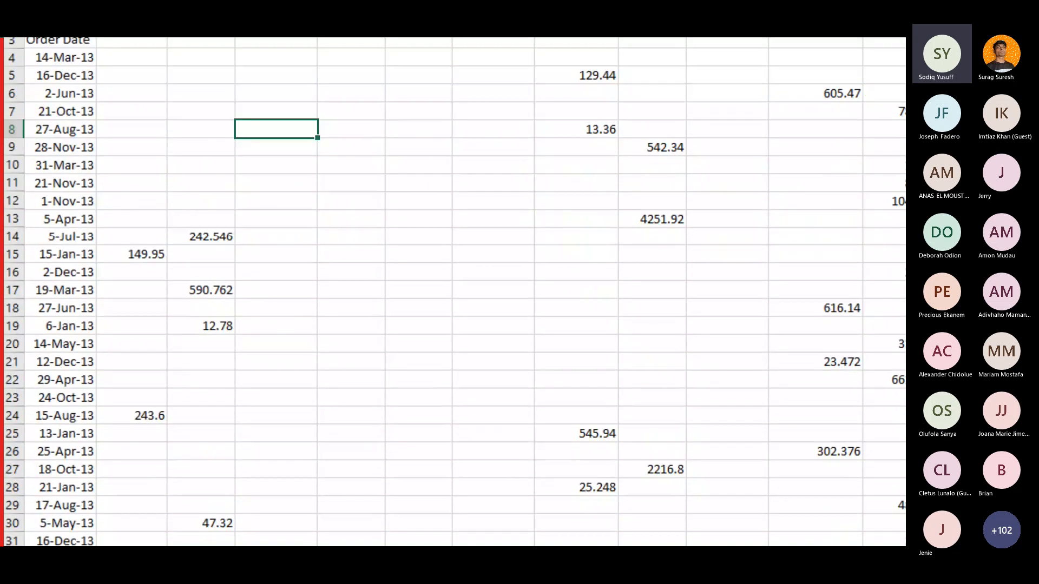
left_click(382, 246)
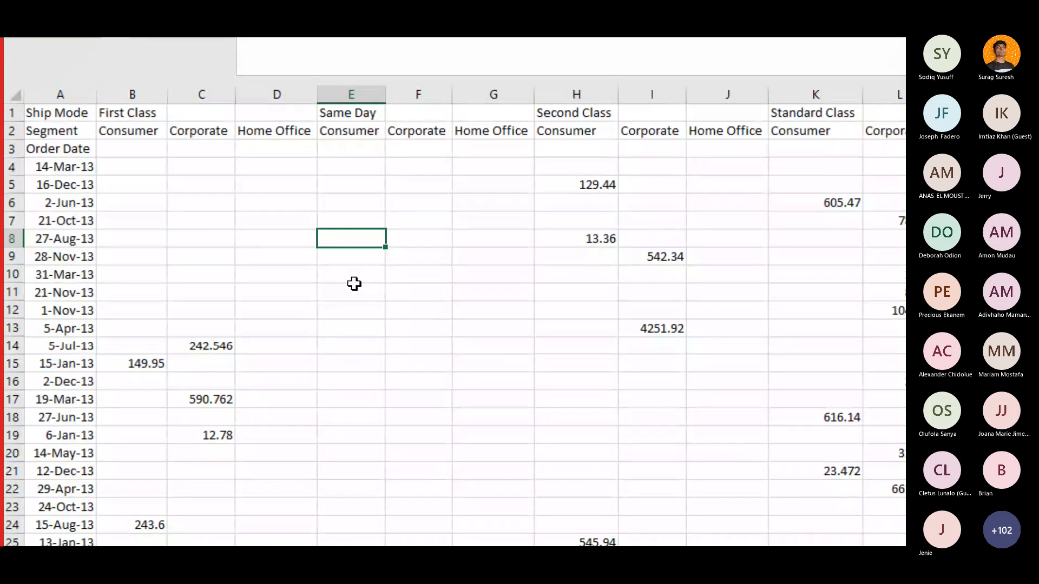
left_click(246, 262)
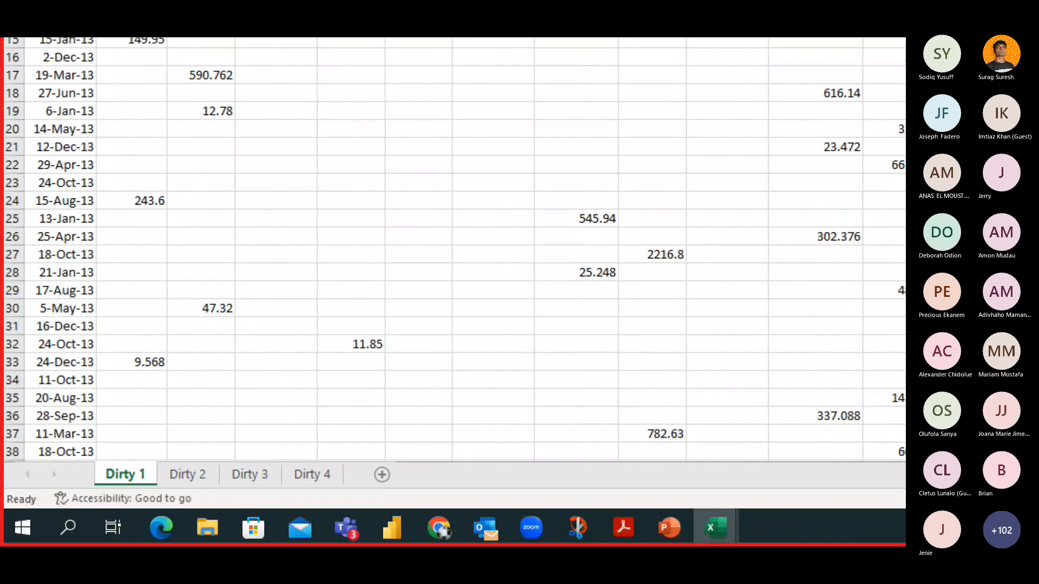
left_click(482, 201)
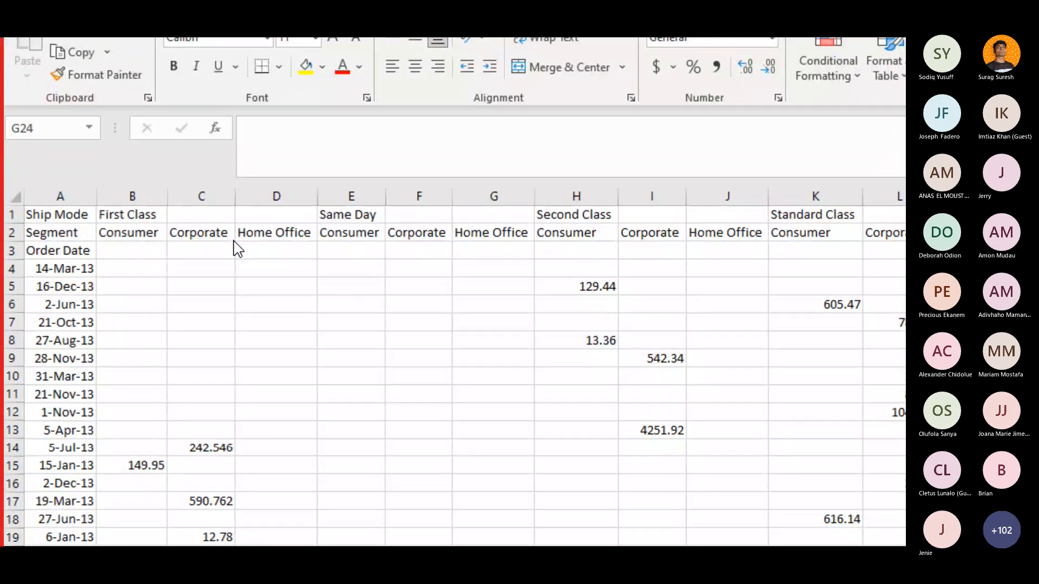
Switch to Power BI Desktop and open the full list of data sources for importing data.
key("alt+Tab")
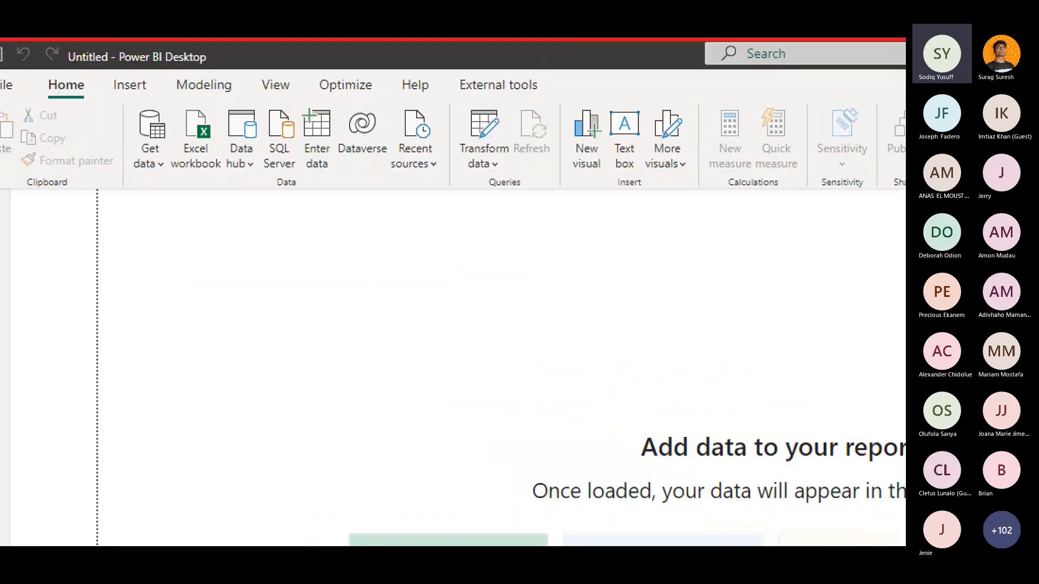
left_click(121, 55)
mouse_move(131, 104)
left_mouse_down()
mouse_move(193, 124)
mouse_move(130, 103)
left_mouse_up()
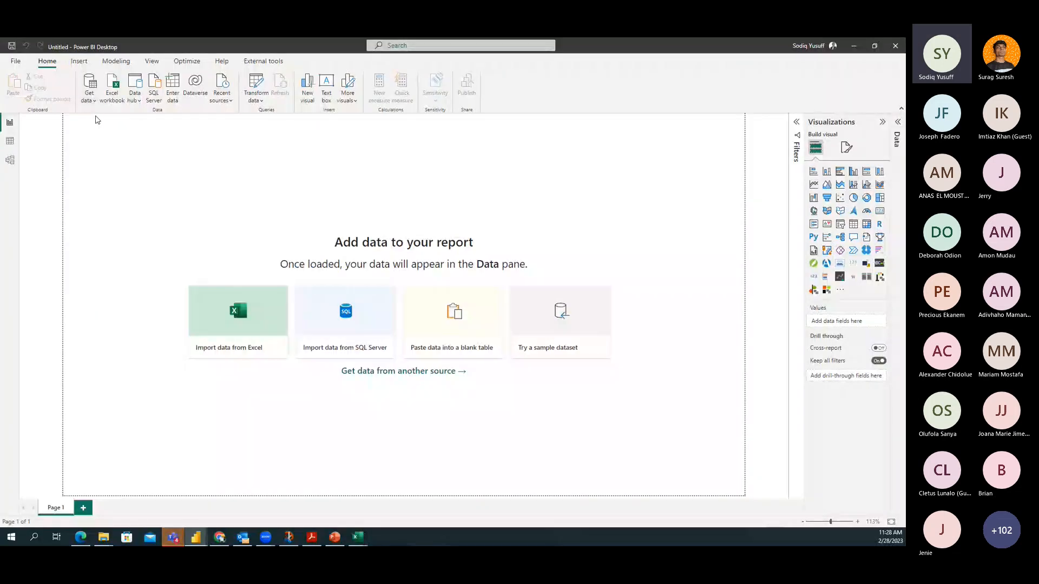
left_click(94, 104)
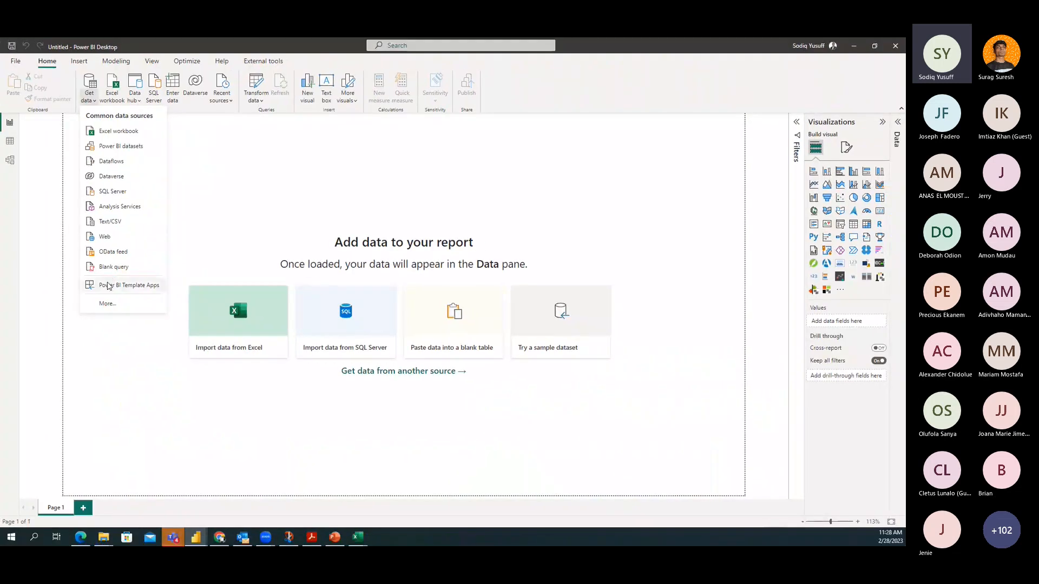
left_click(127, 474)
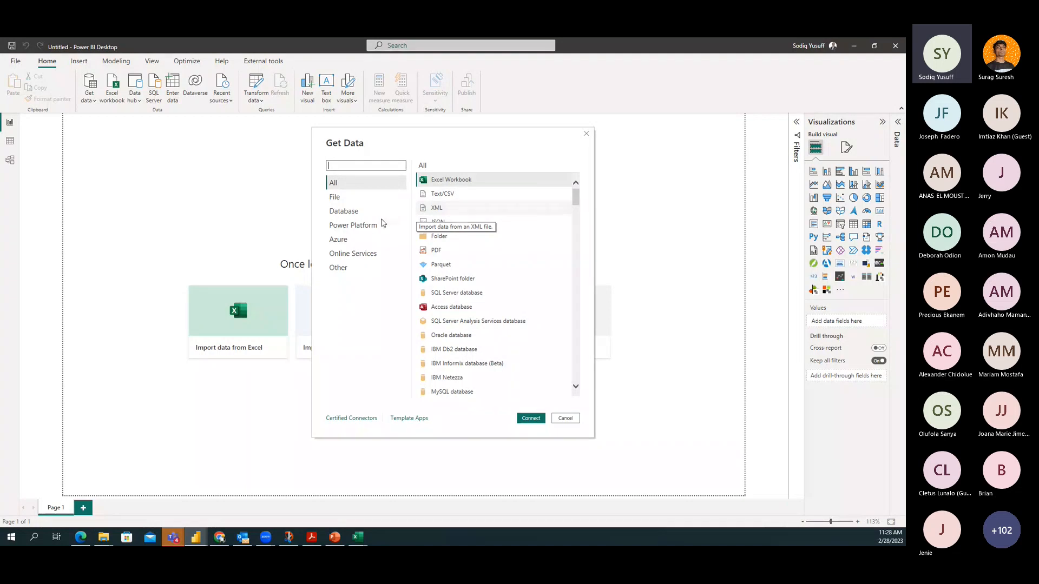
Check the Database connectors, and connect to the Excel Workbook source from the list of all connectors.
left_click(361, 213)
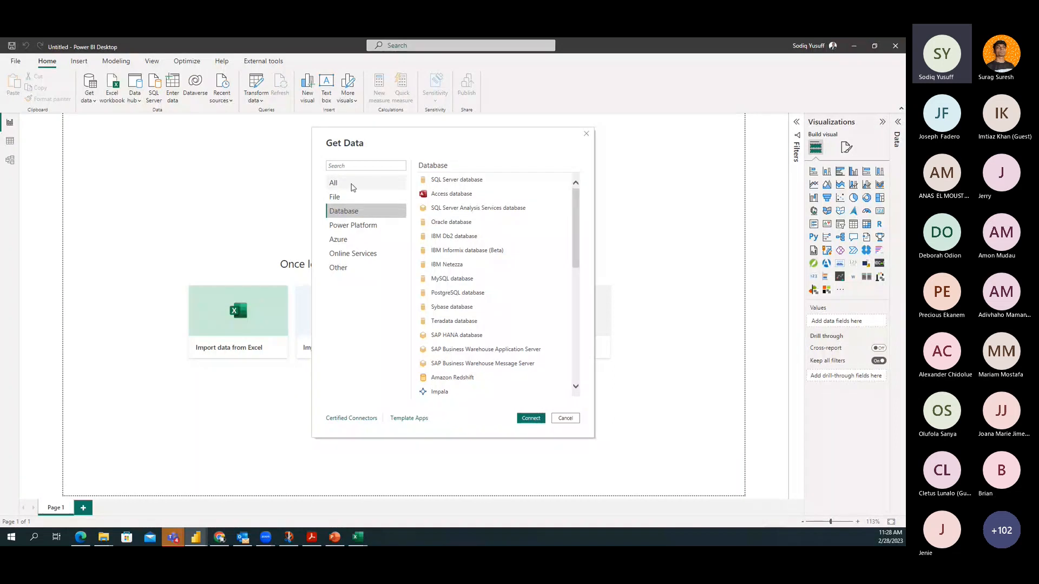
left_click(335, 185)
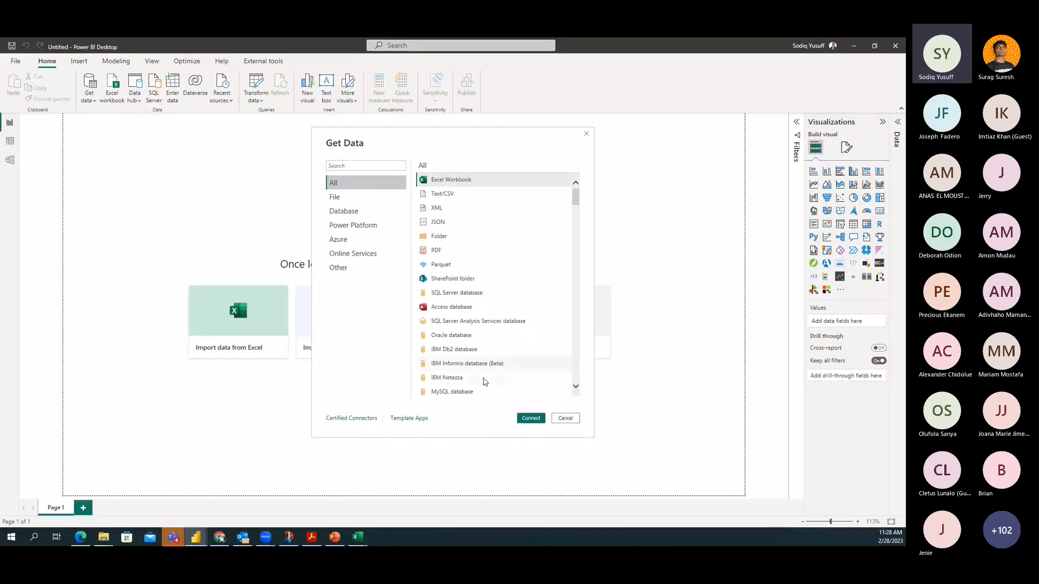
left_click(529, 419)
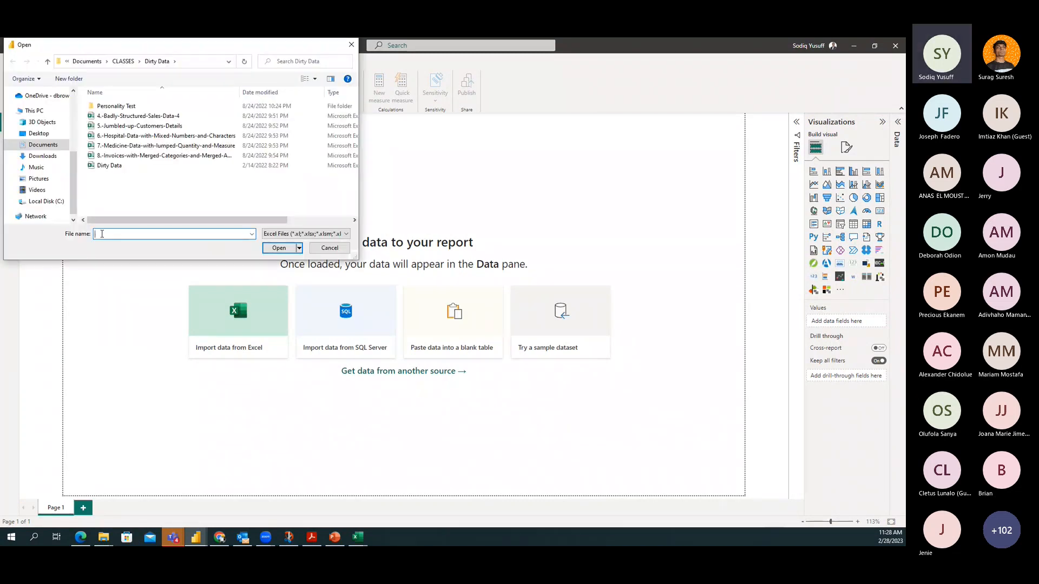
Go up from the Dirty Data folder to Documents and open the workbook Power Query Webinar.xlsx.
left_click(124, 61)
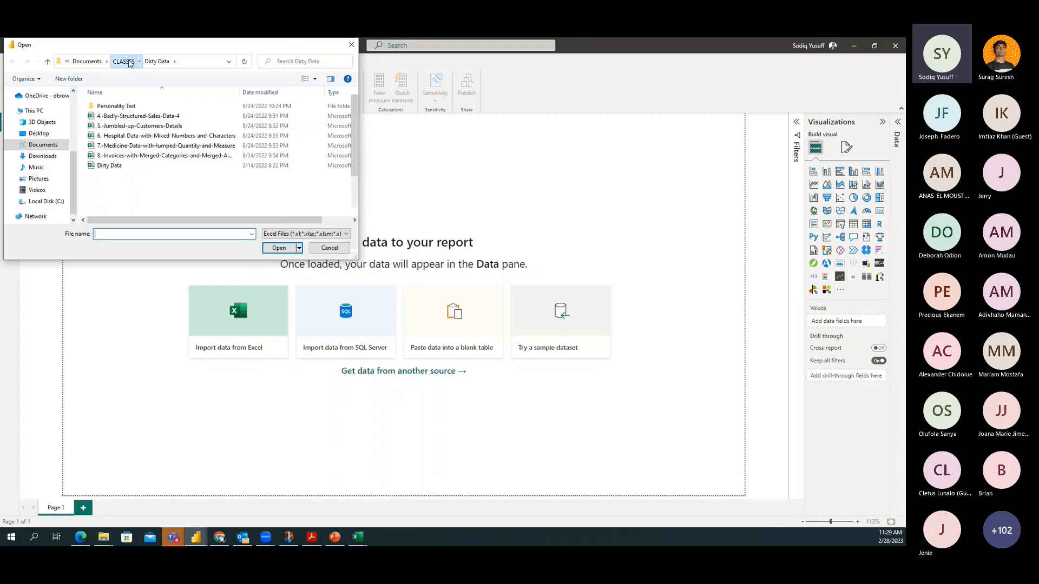
scroll(125, 151, "down", 2)
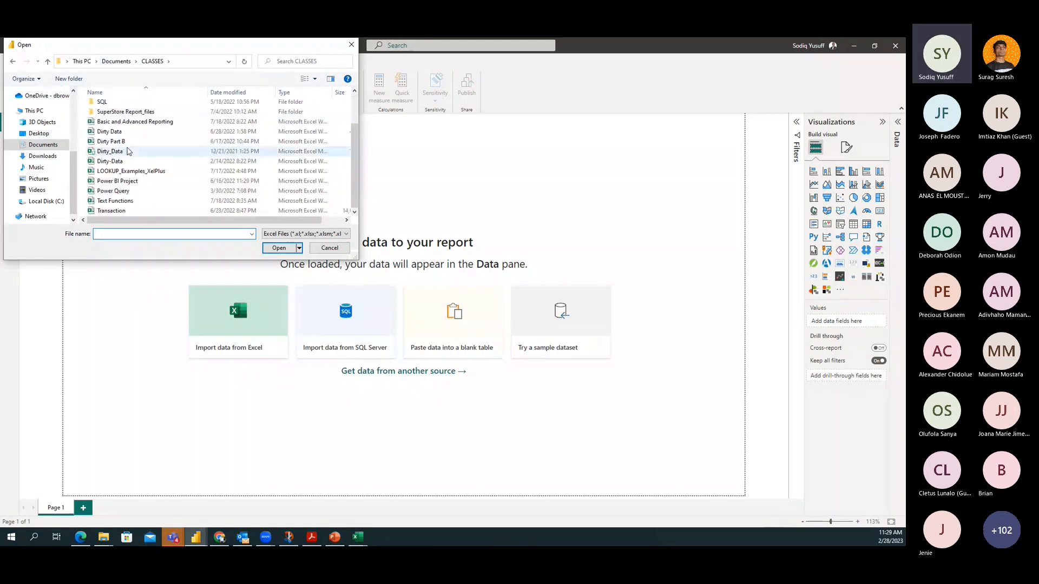
scroll(127, 151, "up", 2)
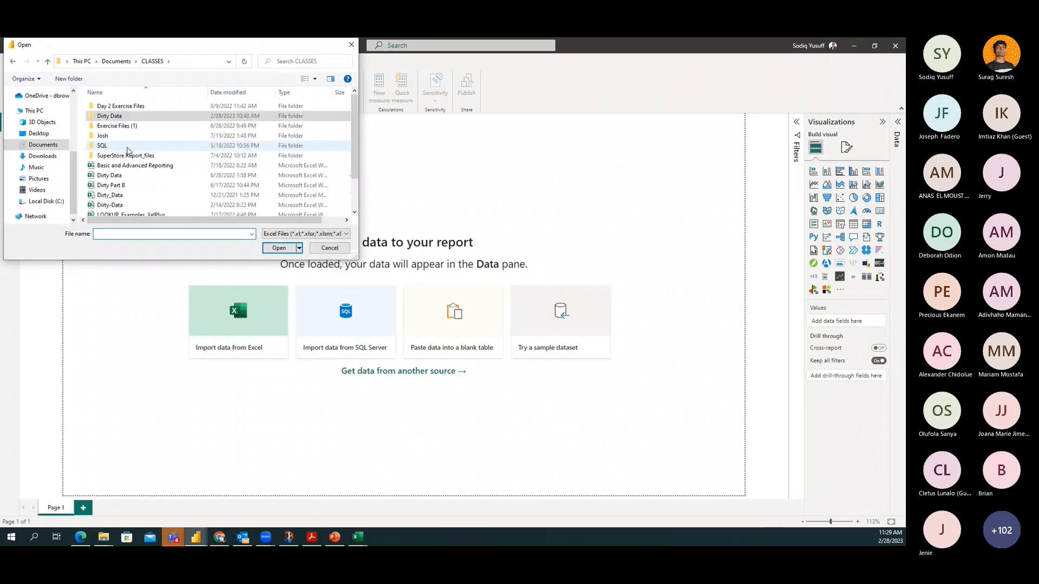
left_click(119, 61)
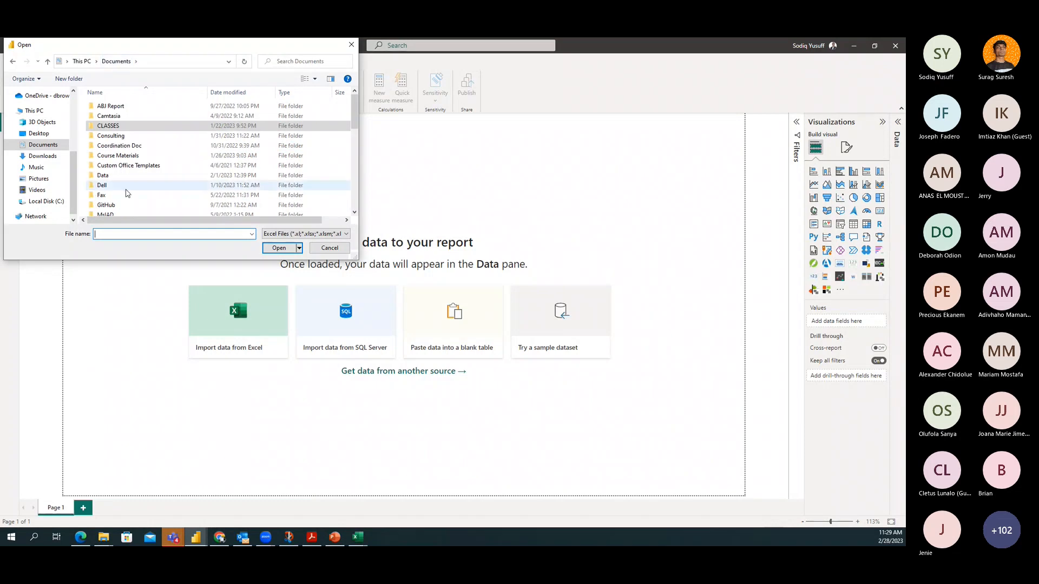
scroll(121, 163, "down", 8)
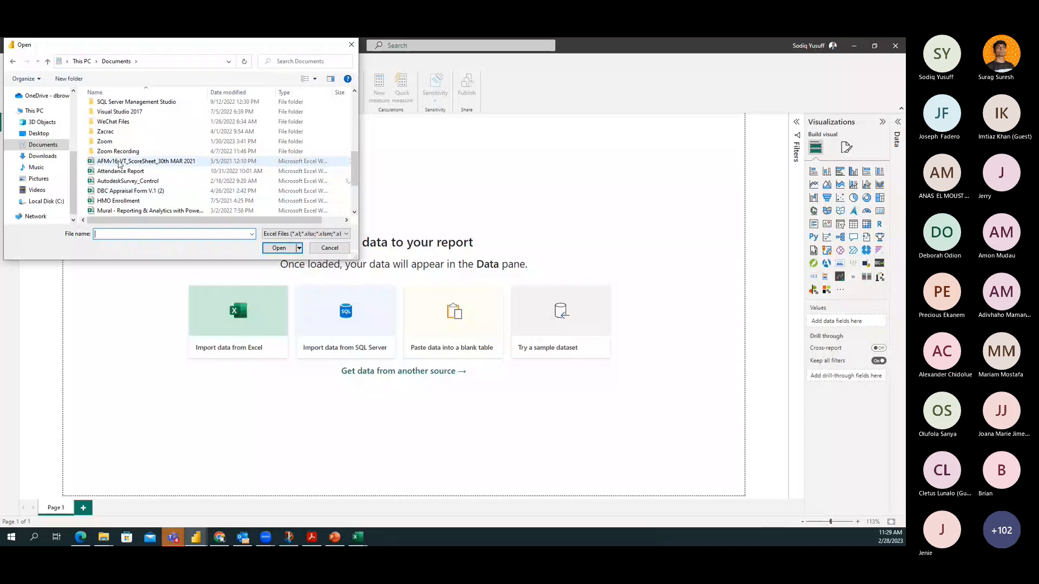
left_click(271, 248)
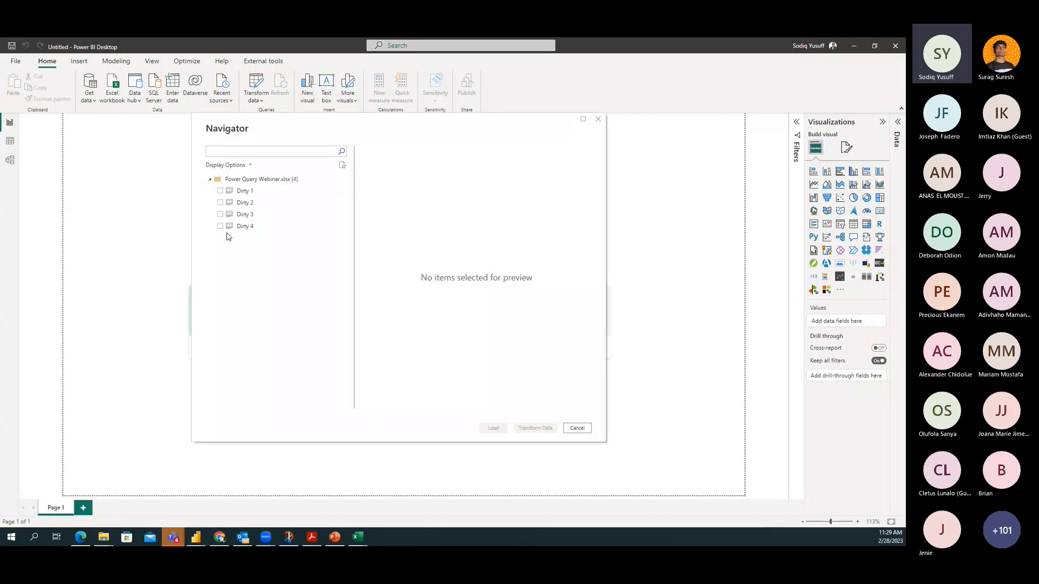
Preview the workbook's sheets Dirty 1, Dirty 2, Dirty 3 and Dirty 4, and return to the Dirty 1 preview.
left_click(242, 191)
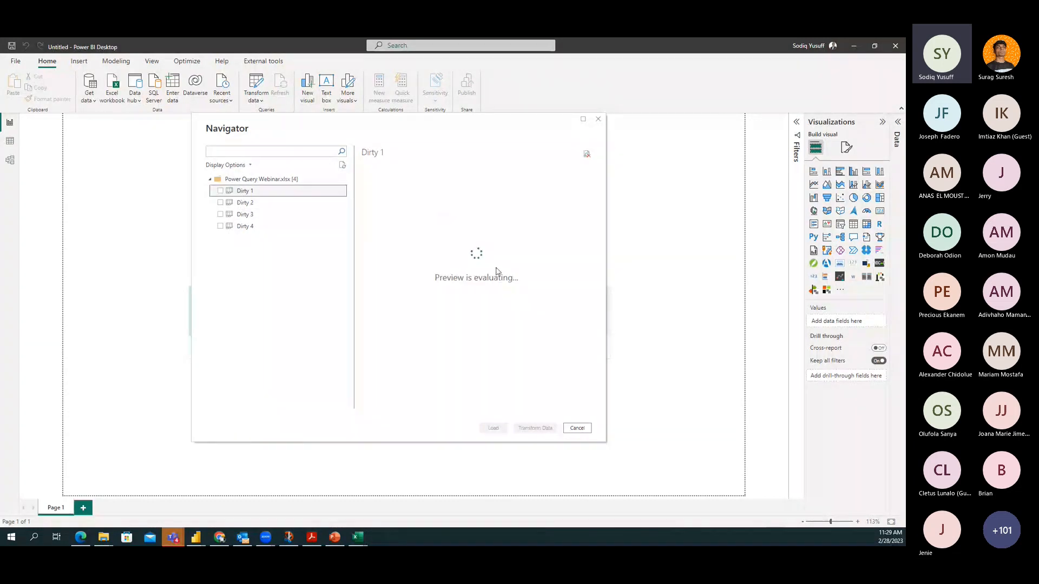
left_click(241, 203)
left_click(242, 214)
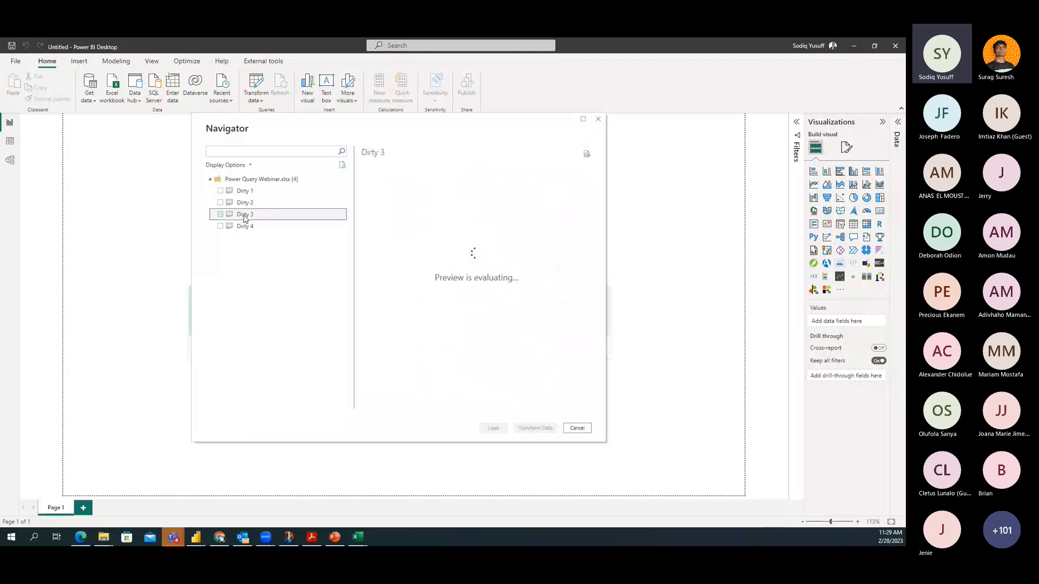
left_click(245, 227)
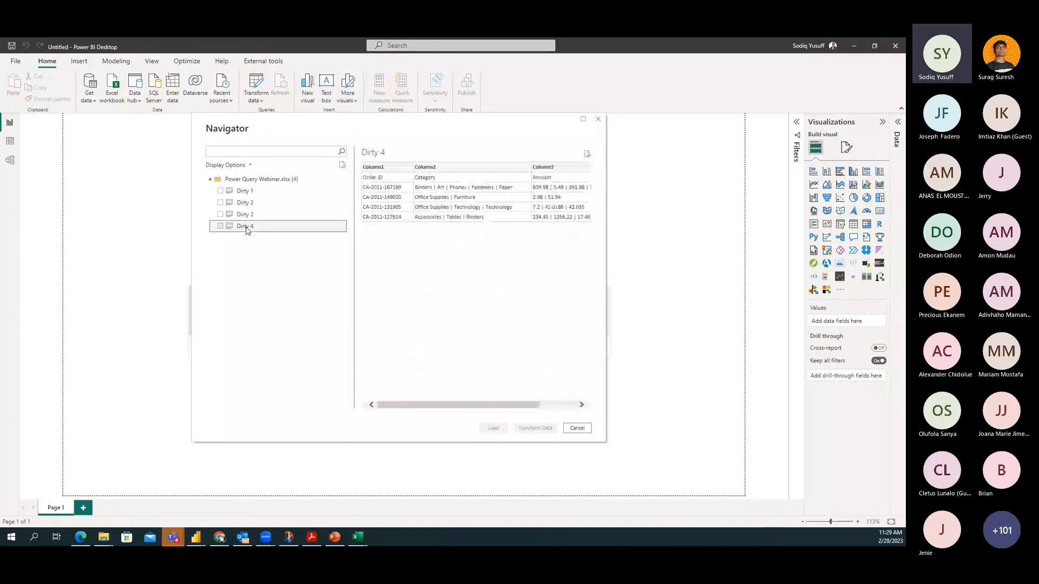
left_click(227, 195)
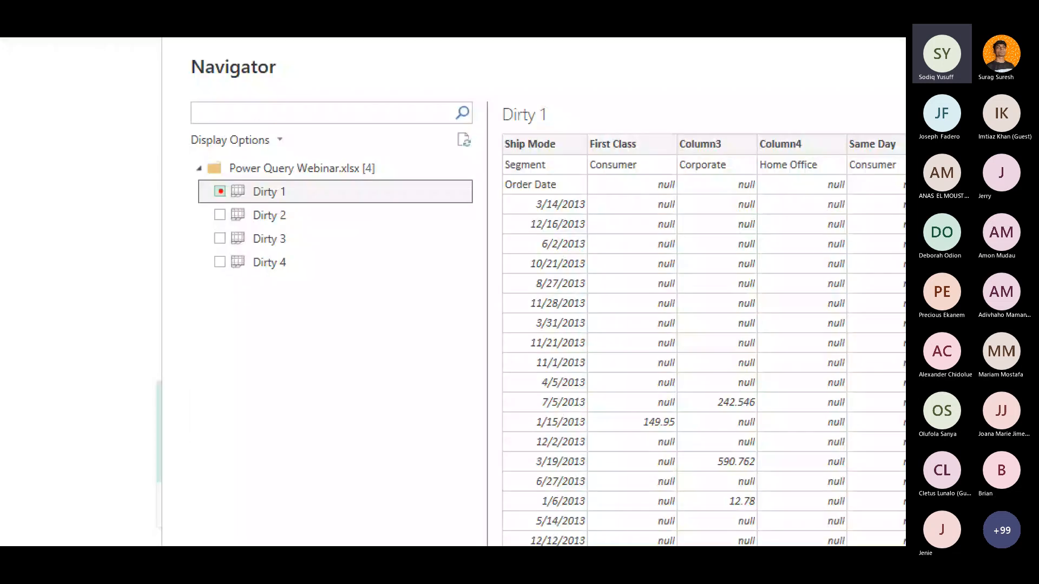
Select all four sheets, Dirty 1 through Dirty 4, for import.
left_click_drag(221, 191, 218, 191)
left_click_drag(217, 219, 234, 212)
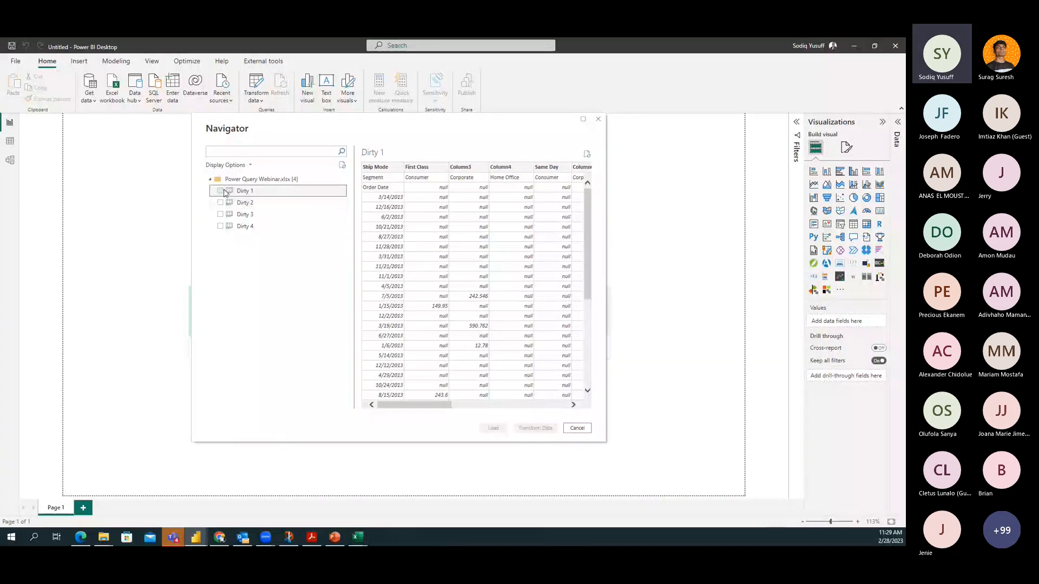
left_click(221, 191)
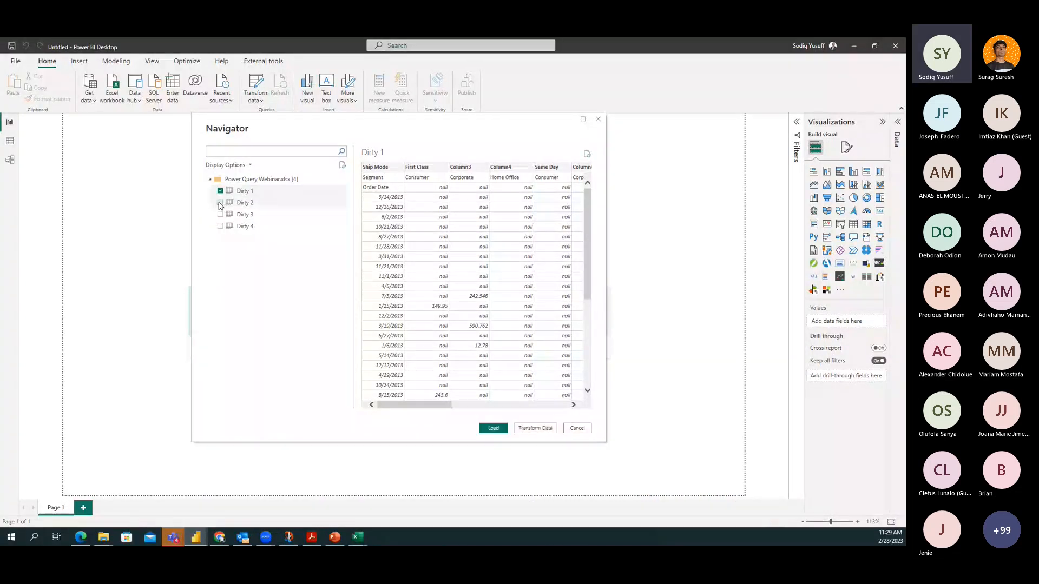
left_click(220, 203)
left_click(221, 214)
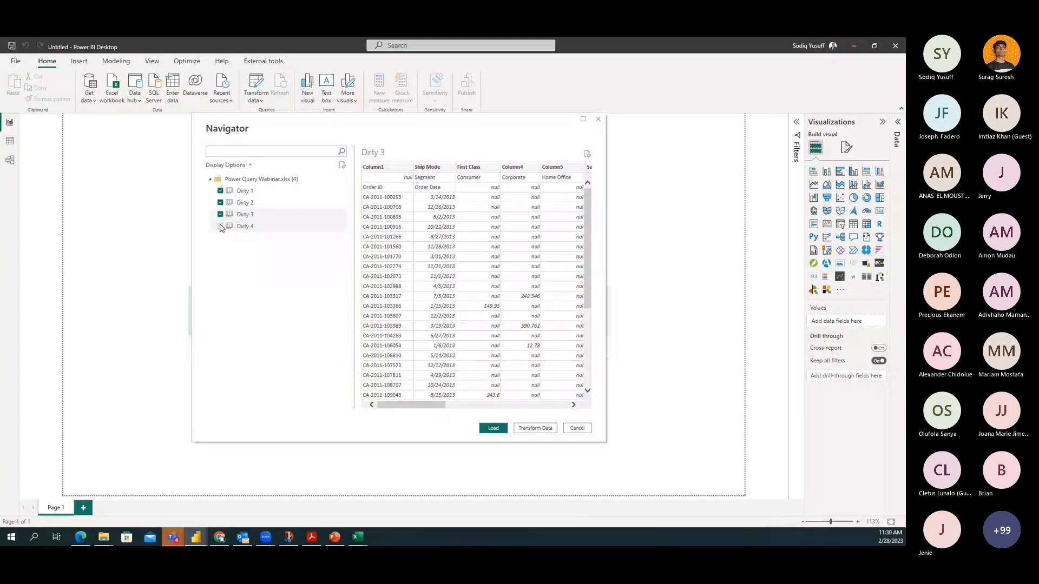
left_click(220, 227)
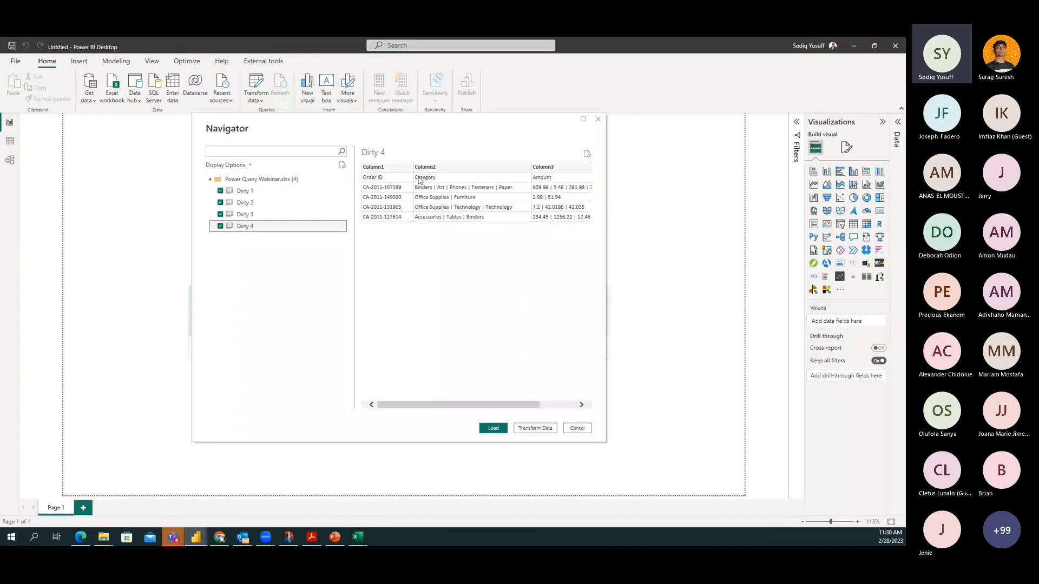
Send the selected sheets to the Power Query Editor for transformation and maximize the editor window.
mouse_move(406, 126)
left_mouse_down()
mouse_move(332, 133)
mouse_move(461, 112)
mouse_move(401, 114)
left_mouse_up()
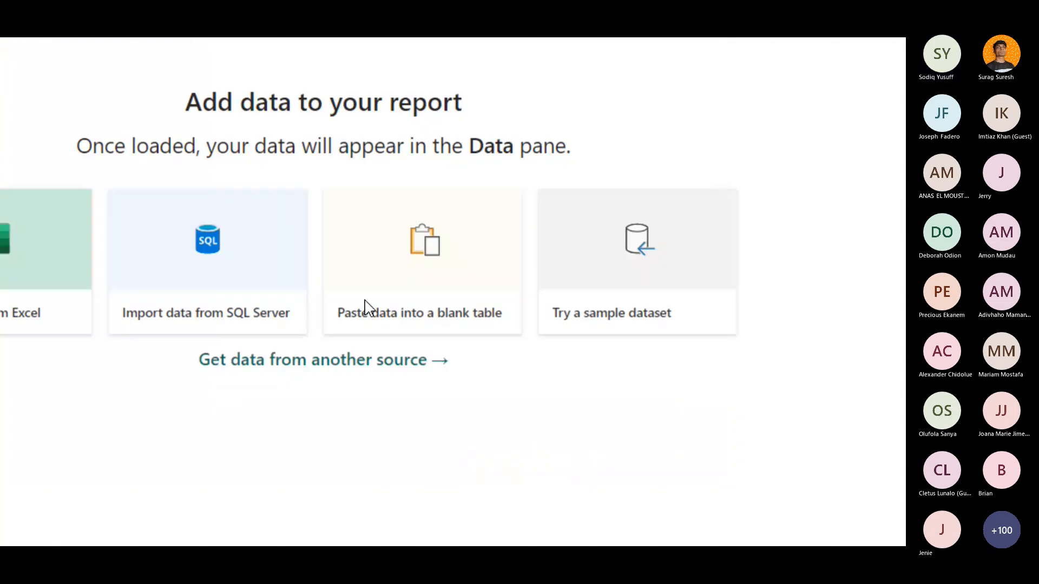
left_click(366, 307)
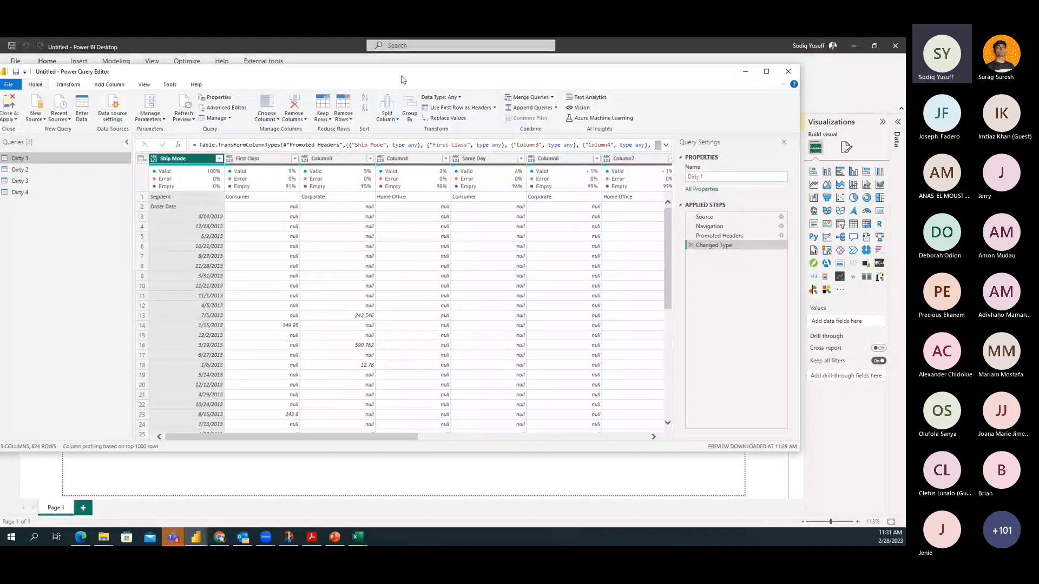
left_click_drag(399, 75, 443, 80)
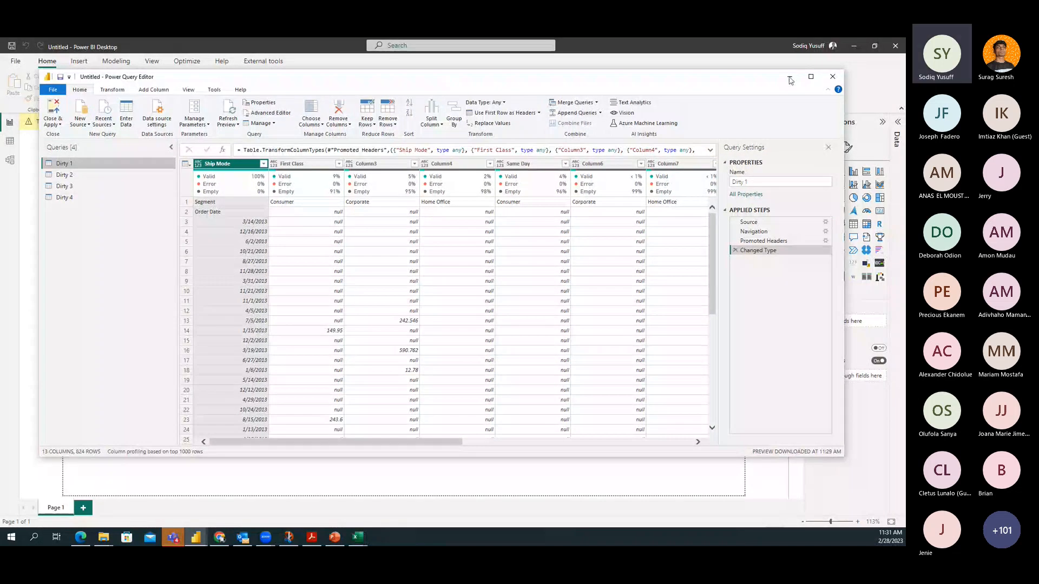
left_click(810, 76)
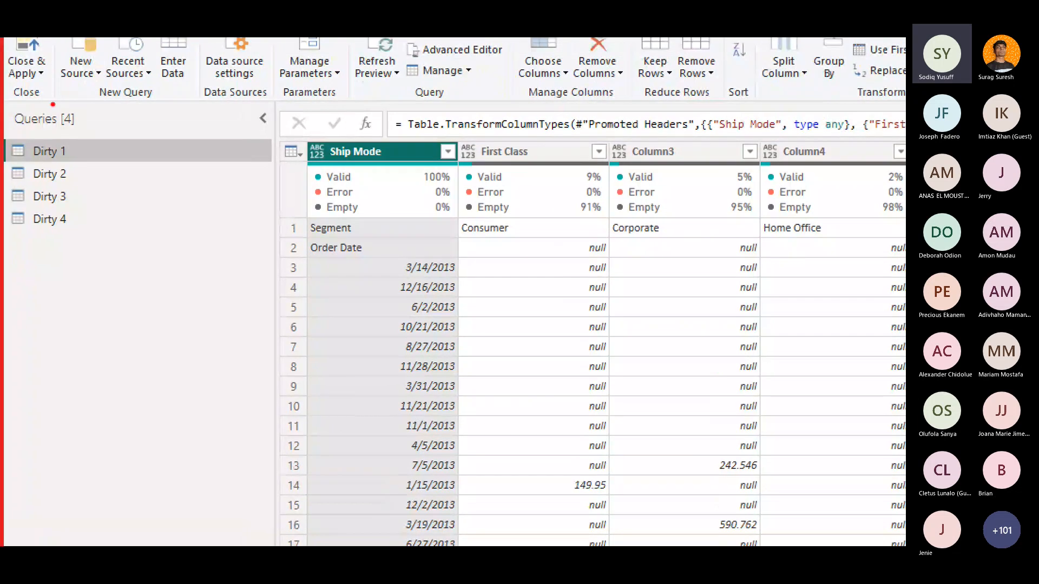
left_click_drag(39, 160, 119, 137)
left_click_drag(71, 171, 106, 149)
left_click_drag(46, 181, 86, 173)
left_click_drag(49, 196, 84, 192)
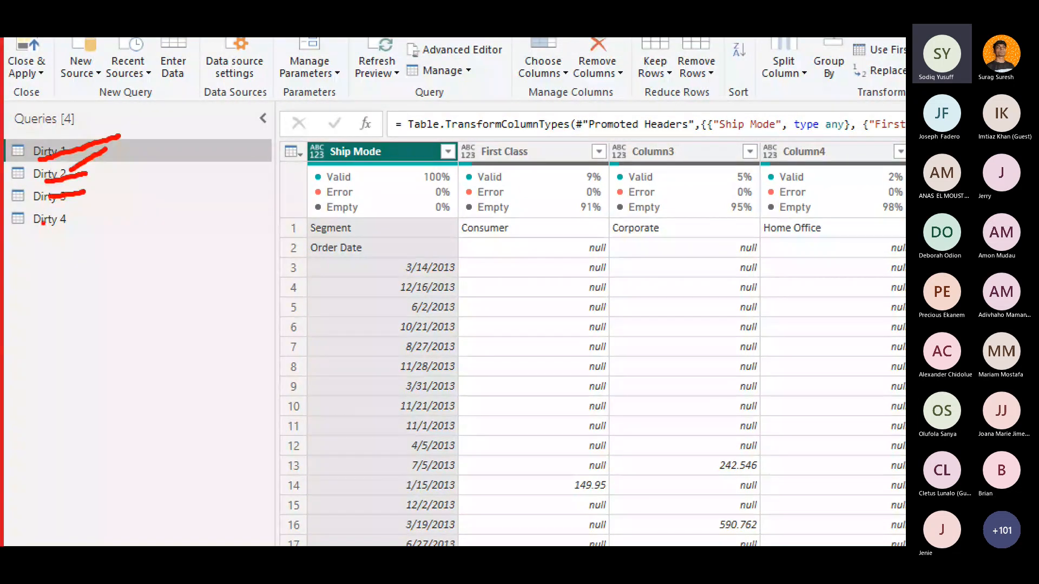
left_click_drag(42, 222, 89, 219)
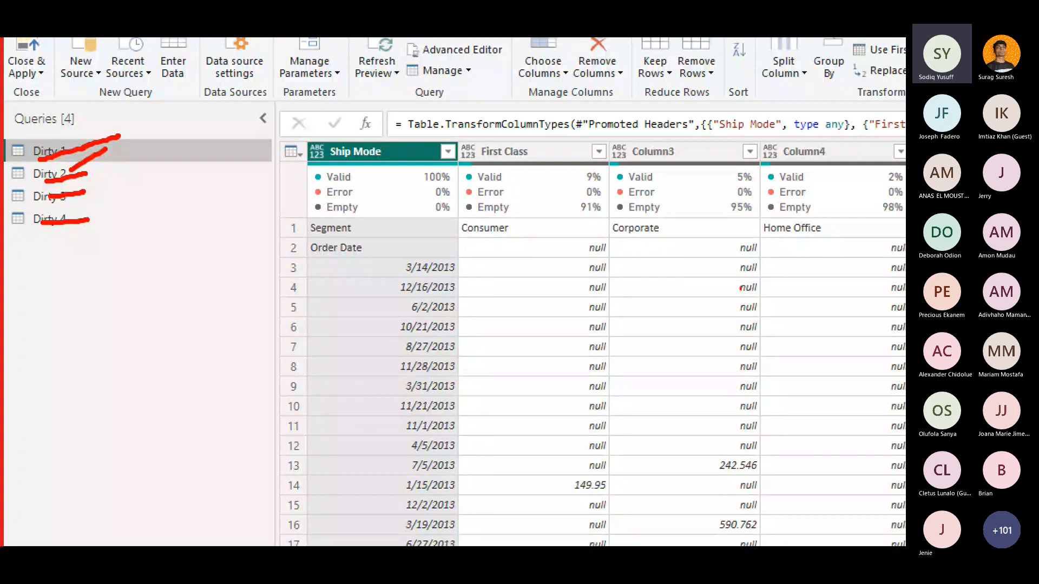
left_click_drag(718, 248, 719, 526)
left_click_drag(787, 308, 638, 538)
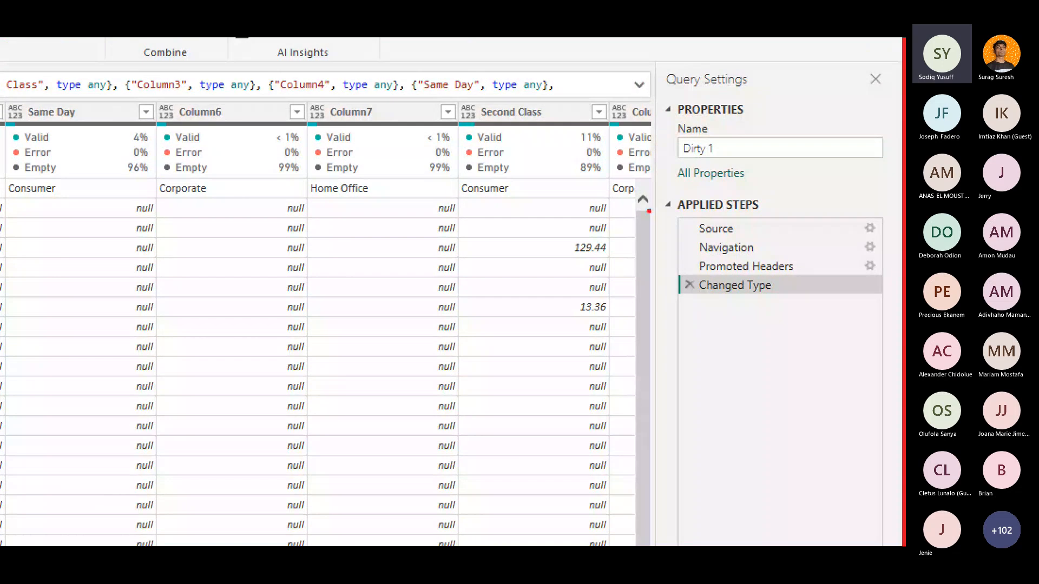
left_click_drag(655, 196, 650, 190)
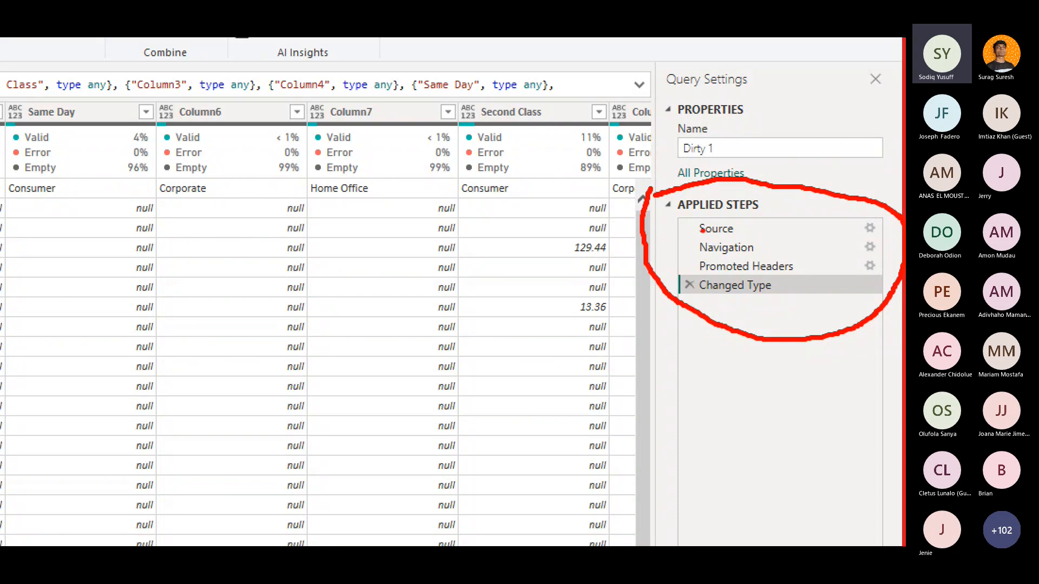
left_click_drag(701, 230, 707, 286)
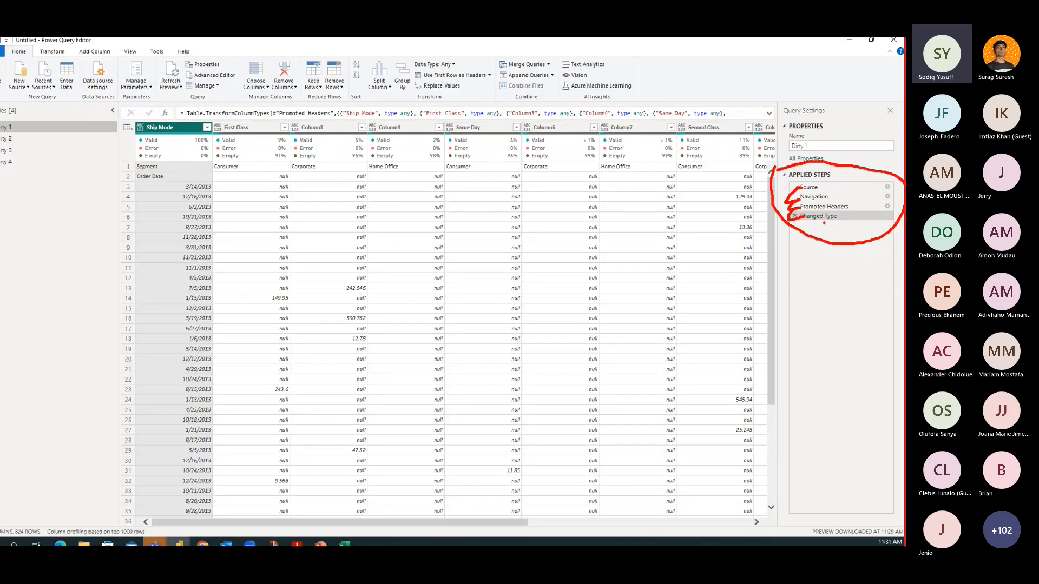
Review the Dirty 1 query's applied steps in order: Source, Navigation, Promoted Headers and Changed Type.
left_click(815, 187)
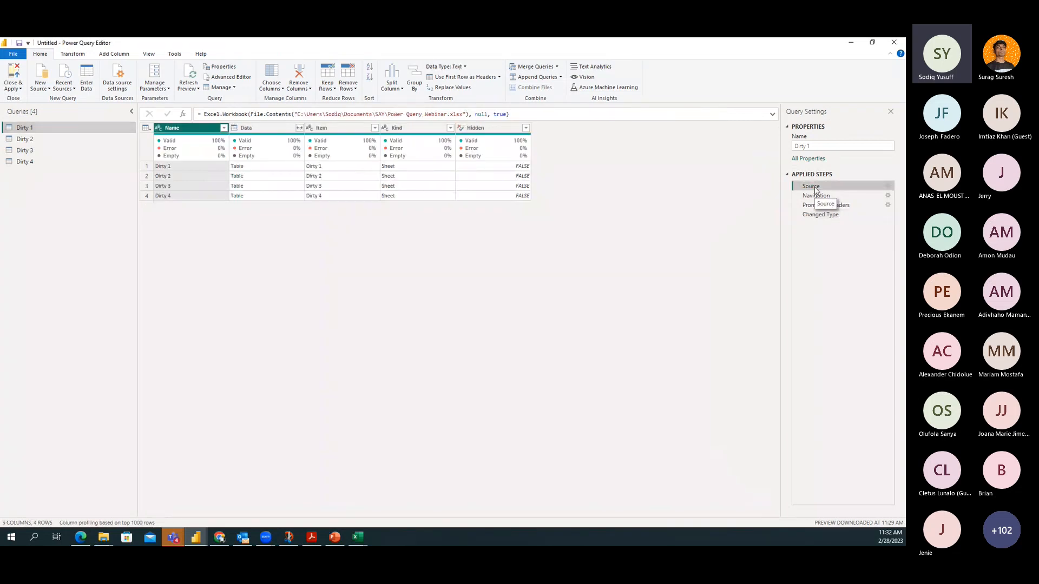
left_click(815, 195)
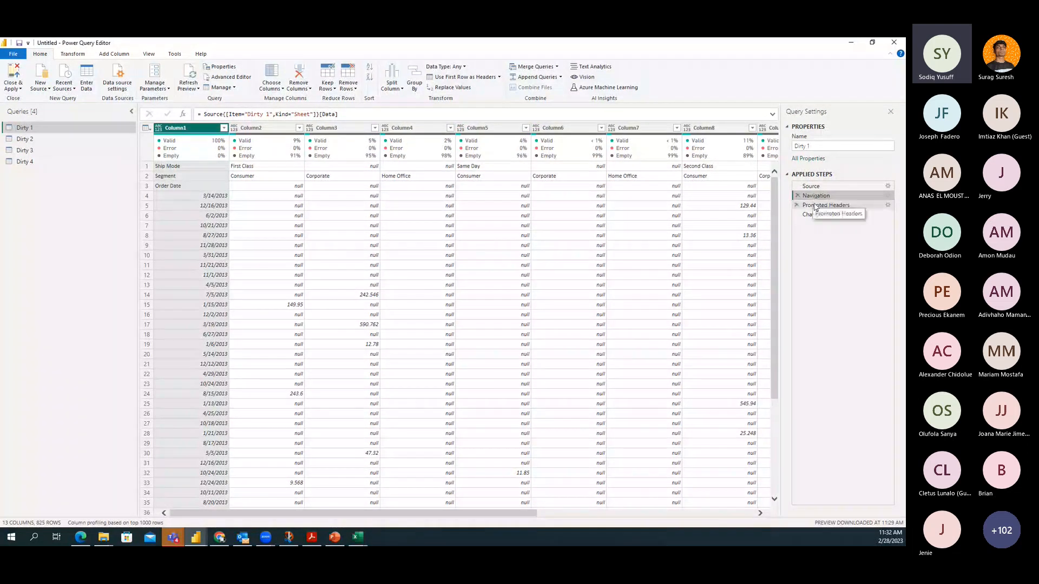
left_click(815, 206)
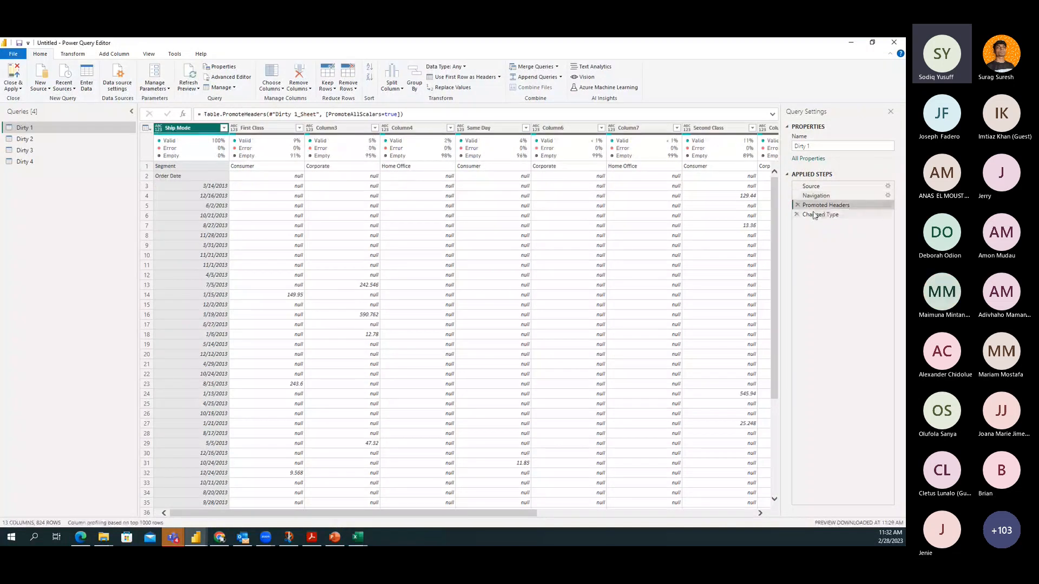
left_click(813, 215)
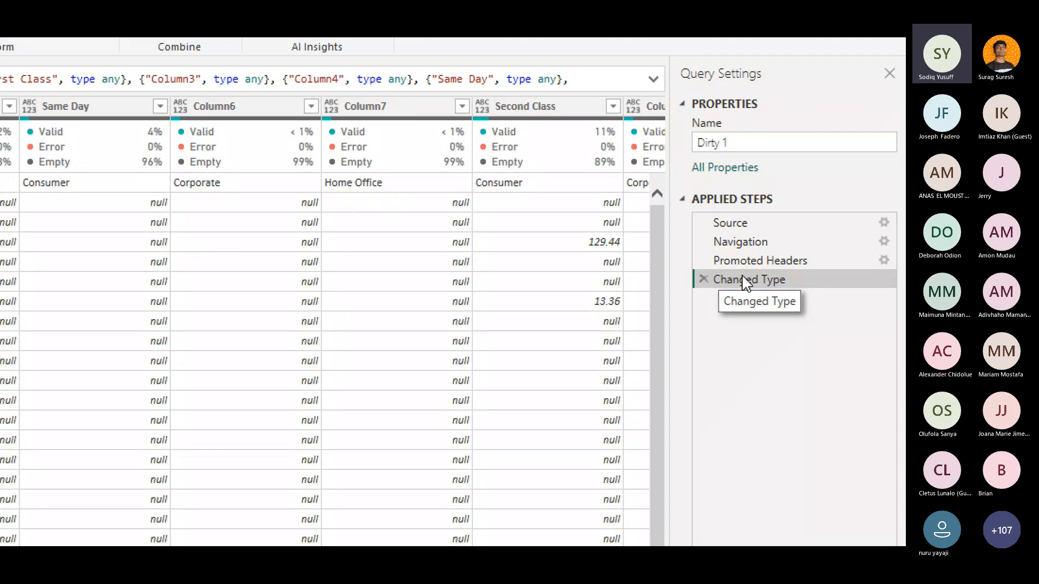
Delete the Changed Type and Promoted Headers steps from the Dirty 1 query.
left_click(702, 280)
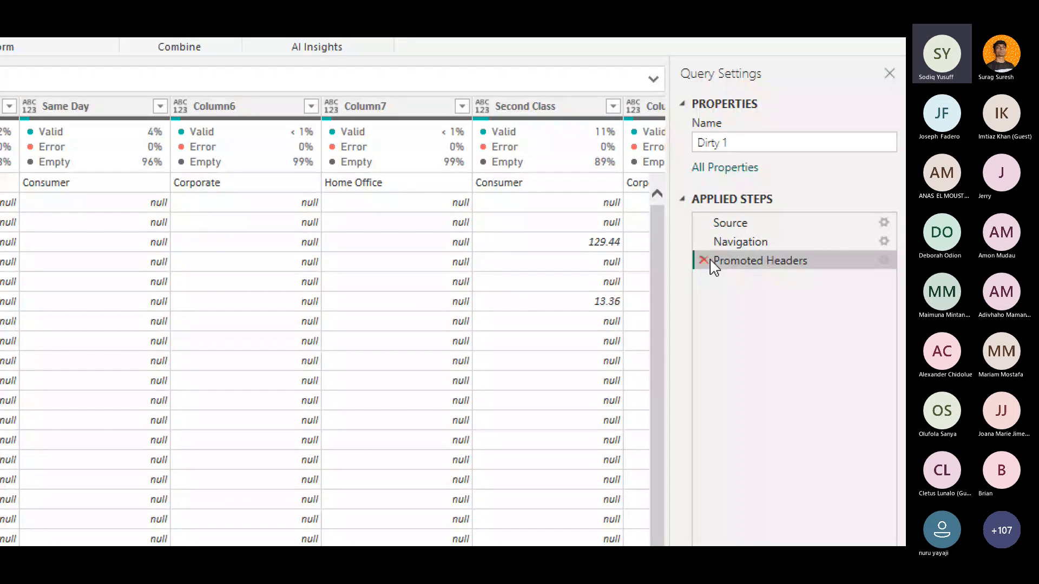
left_click(704, 263)
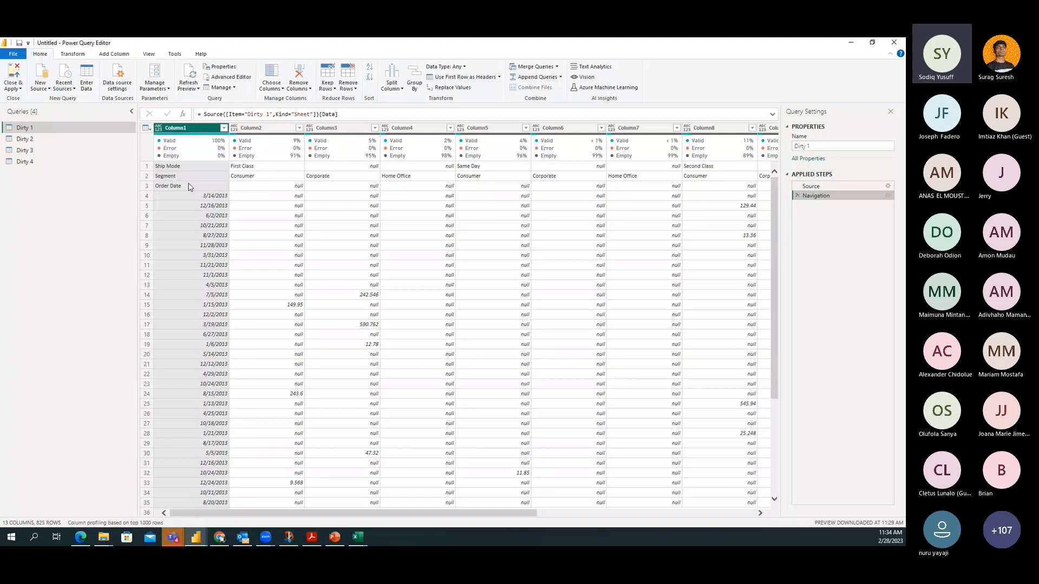
Examine Dirty 1's Ship Mode row, inspect the Segment row in the Excel source sheet, and return to Power Query Editor.
left_click(147, 166)
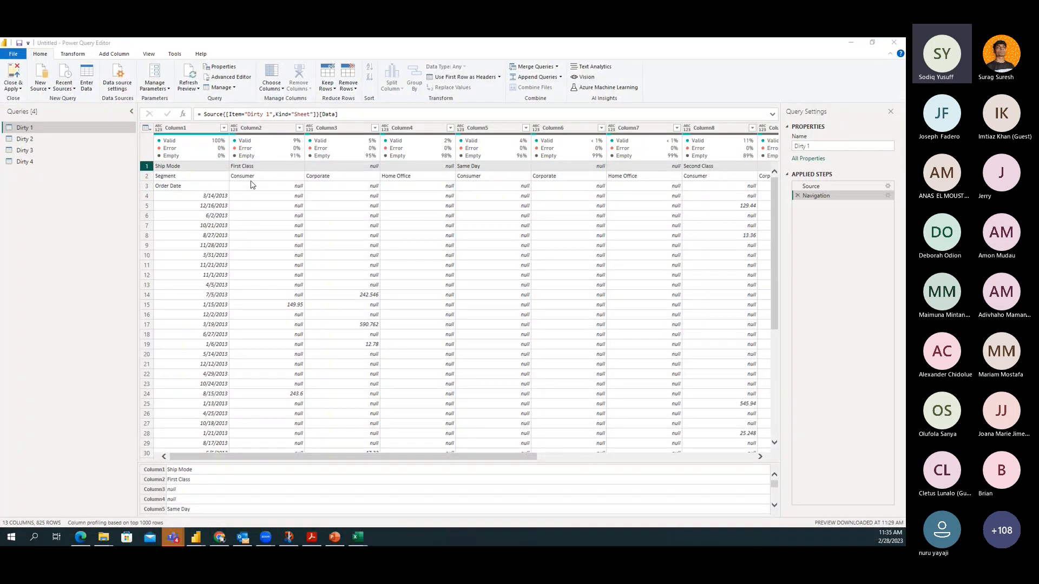
key("alt+Tab")
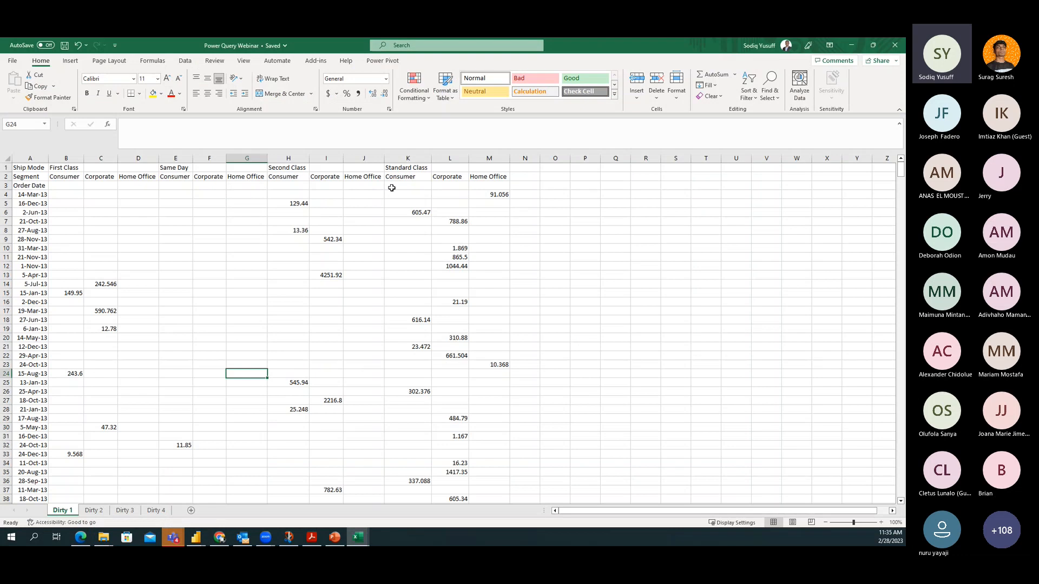
left_click(65, 206)
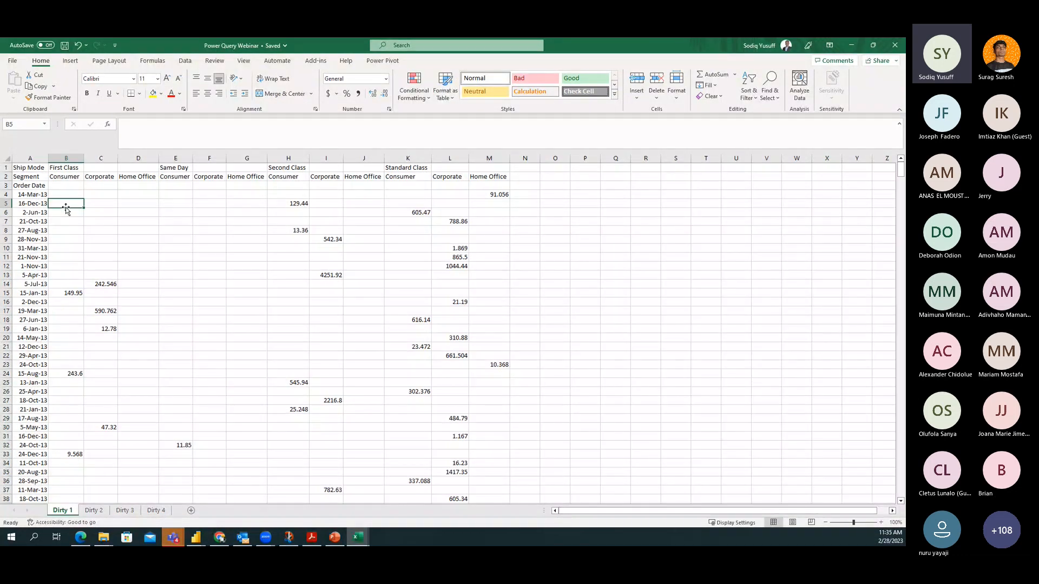
left_click_drag(30, 177, 488, 180)
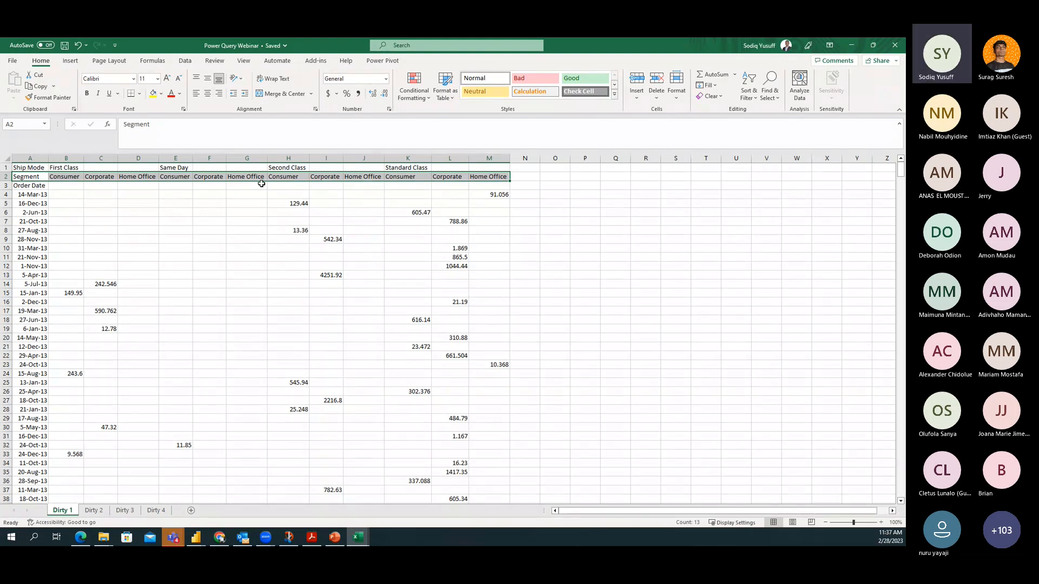
left_click(179, 251)
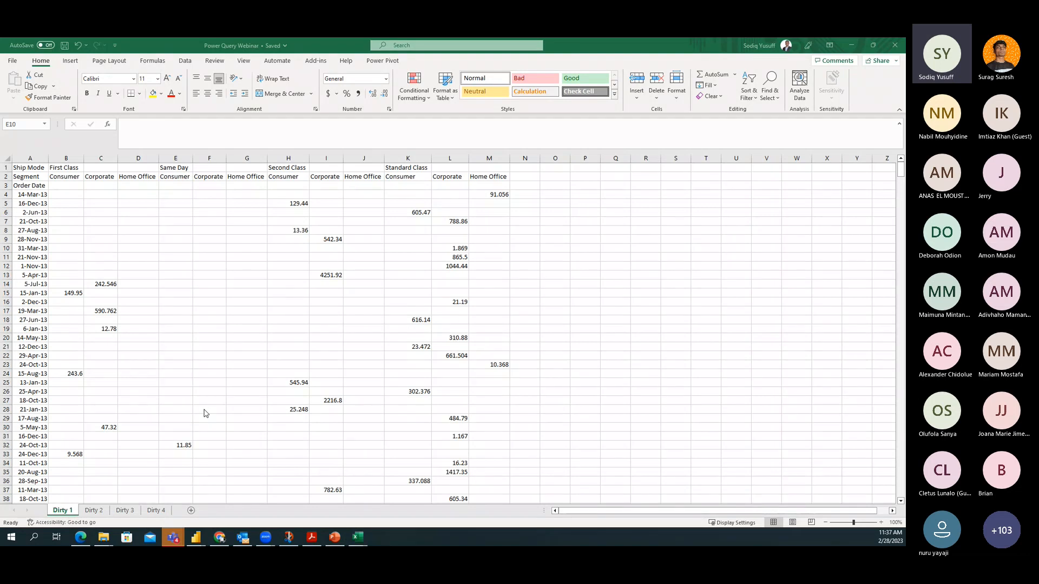
key("alt+Tab")
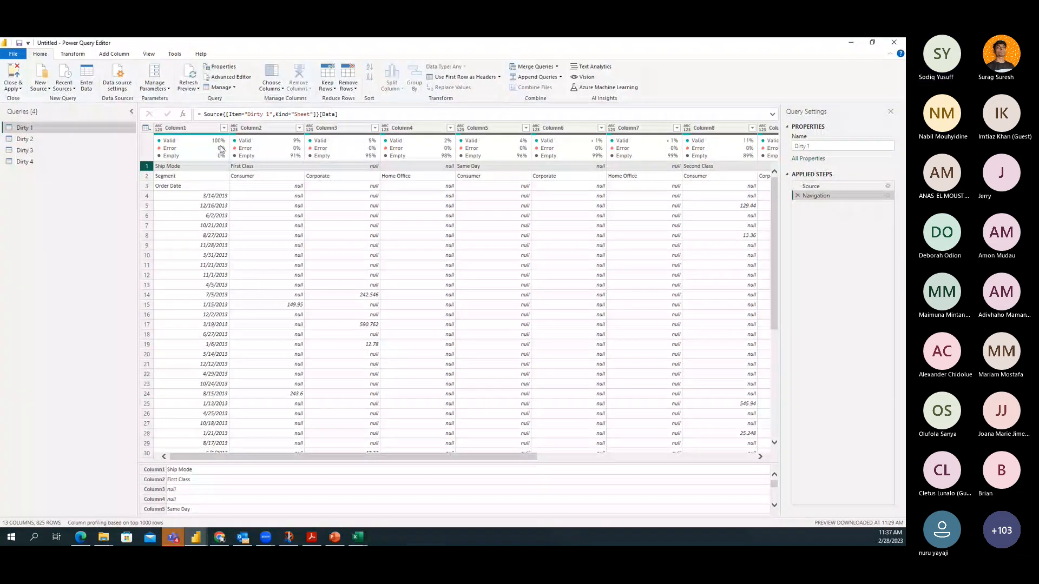
Transpose the Dirty 1 table so its rows become columns.
left_click(201, 129)
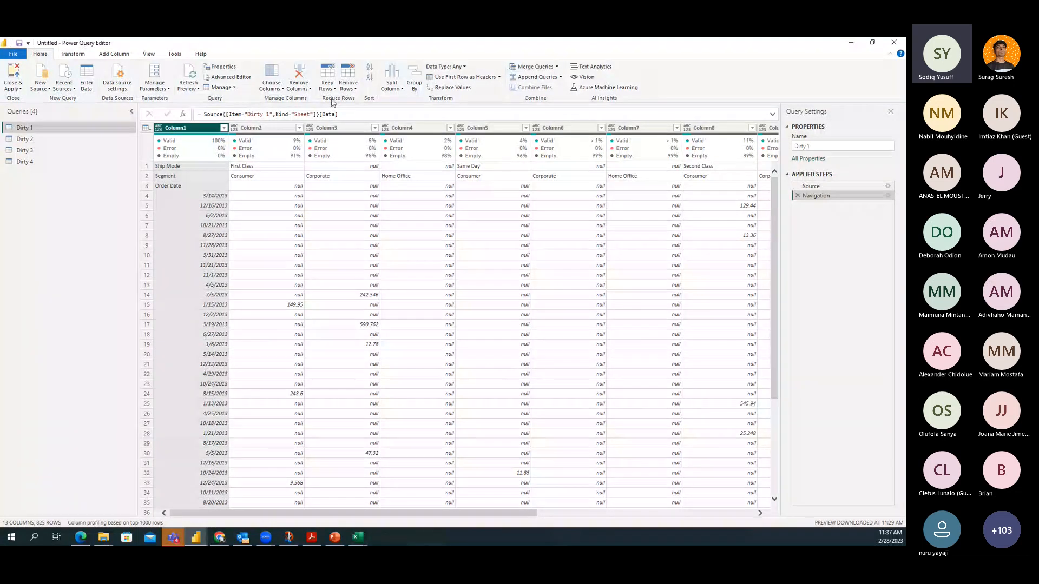
left_click(70, 55)
left_click(124, 55)
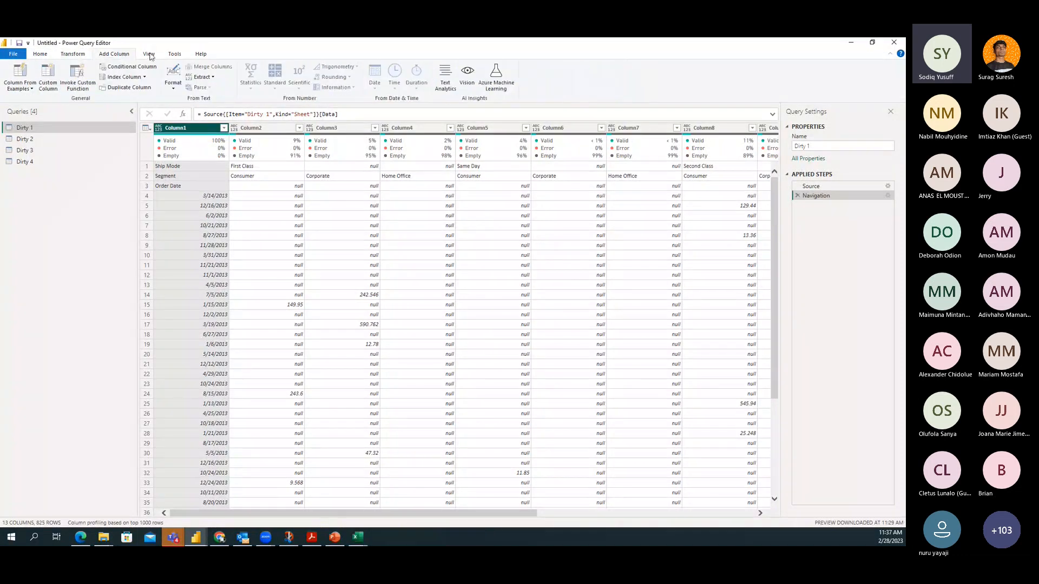
left_click(149, 55)
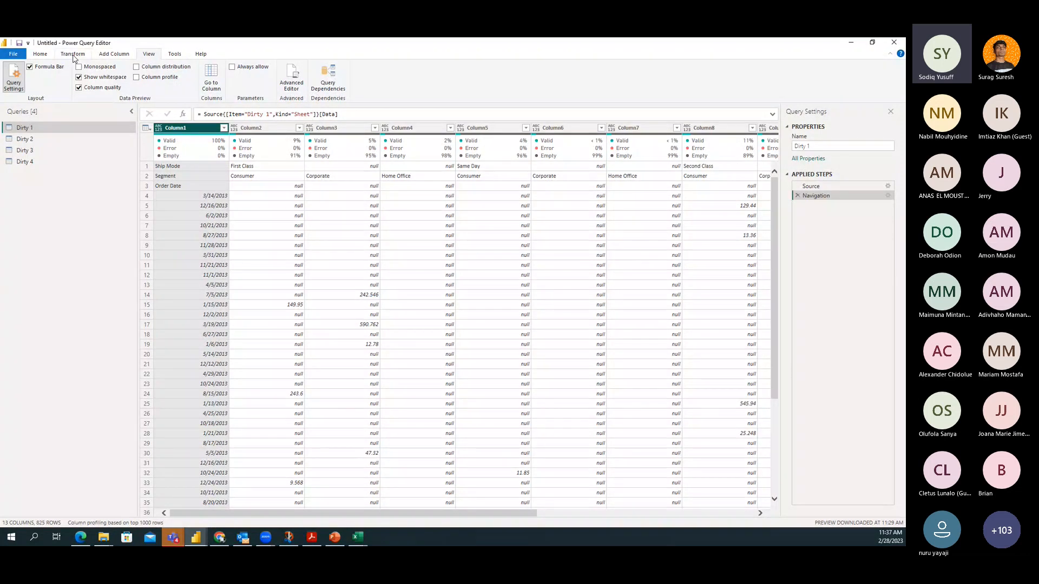
left_click(74, 55)
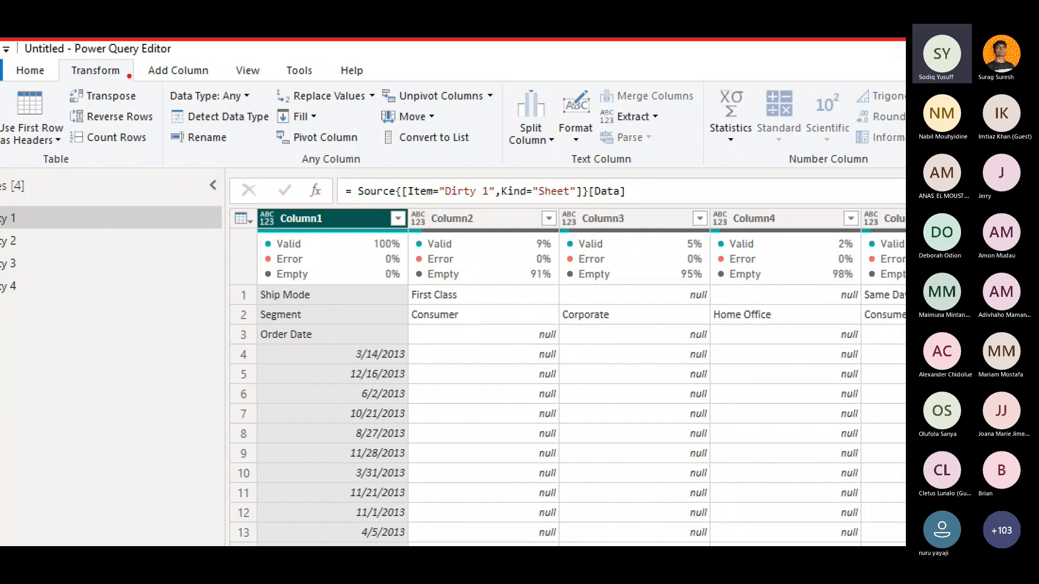
left_click_drag(67, 99, 74, 85)
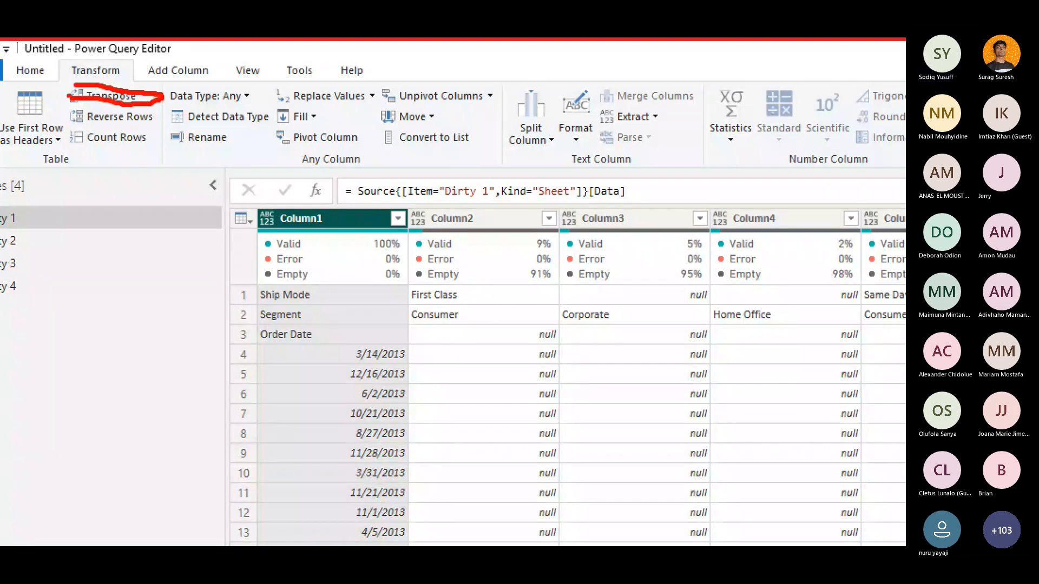
key("Escape")
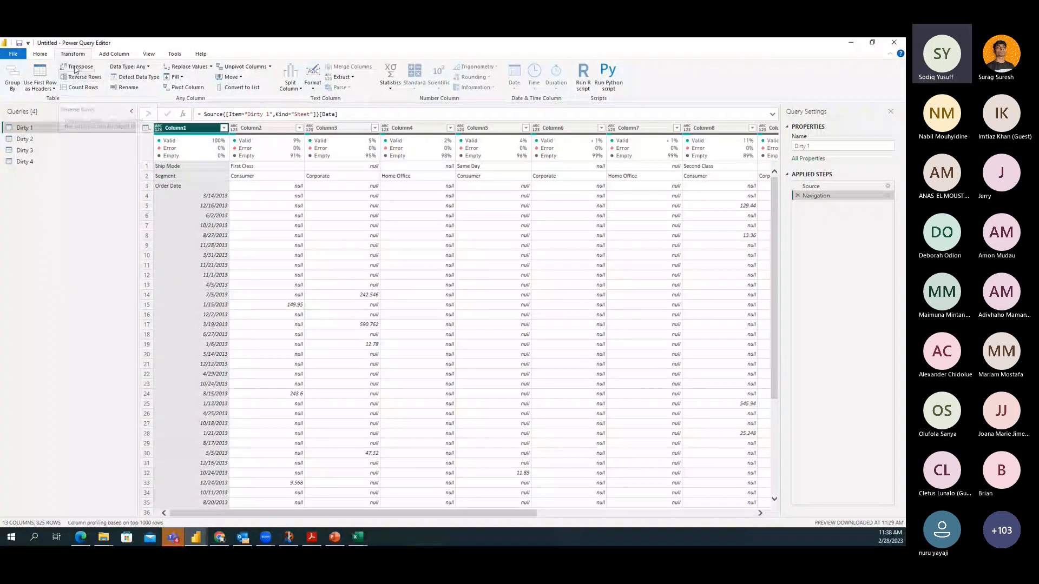
left_click(75, 67)
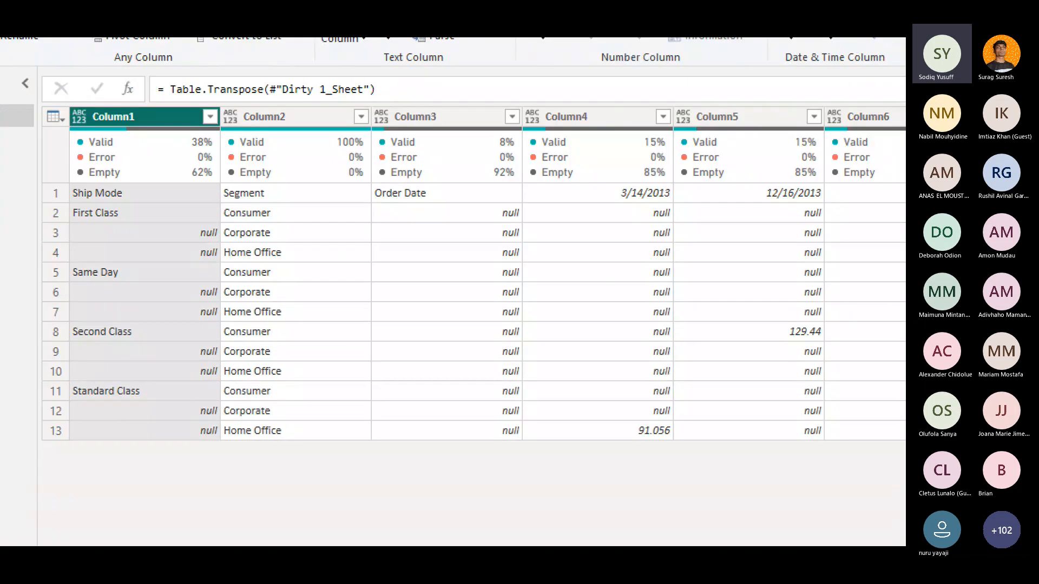
left_click_drag(137, 116, 114, 425)
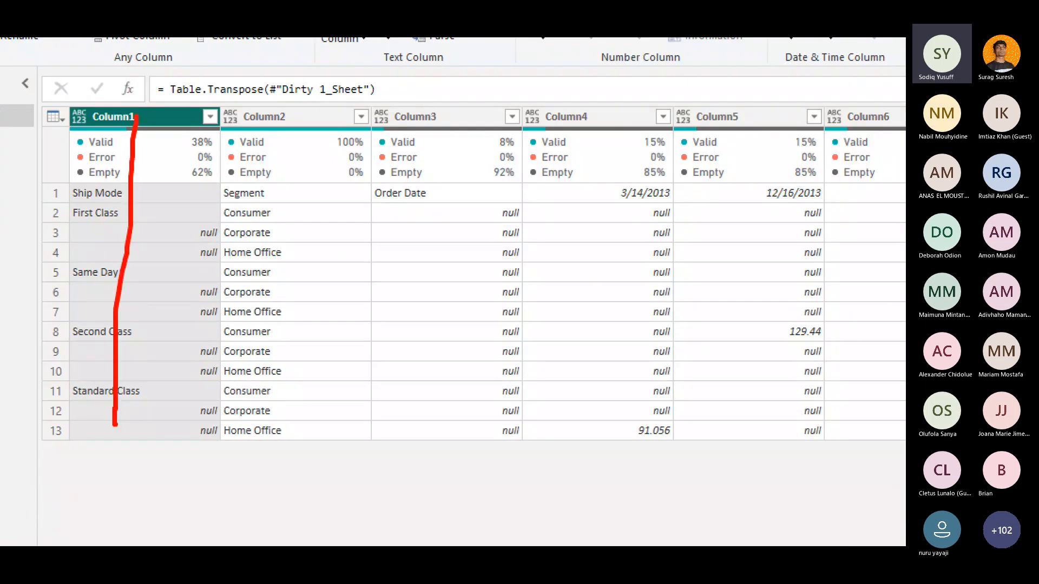
left_click_drag(268, 189, 249, 515)
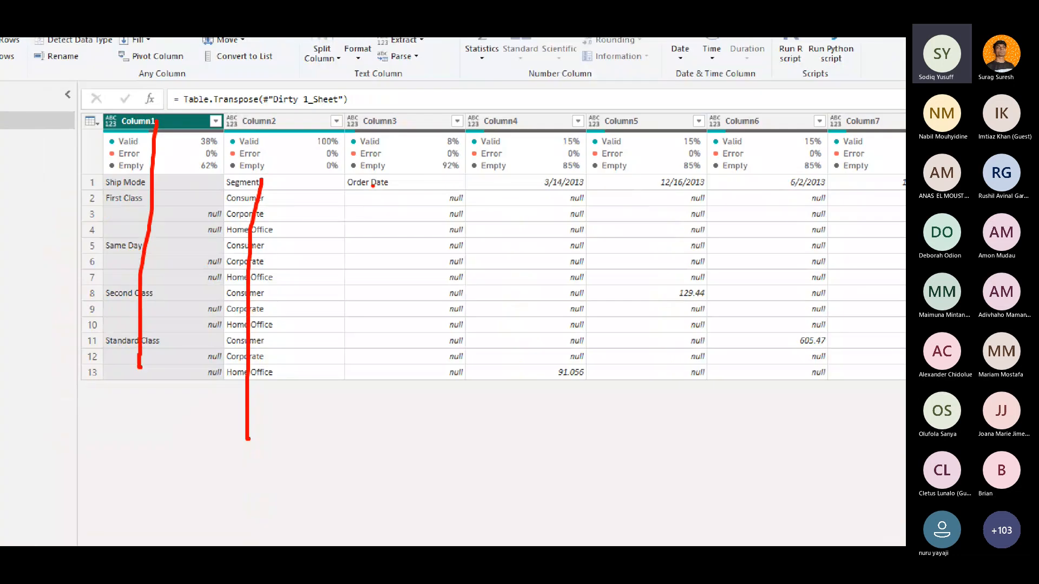
key("Escape")
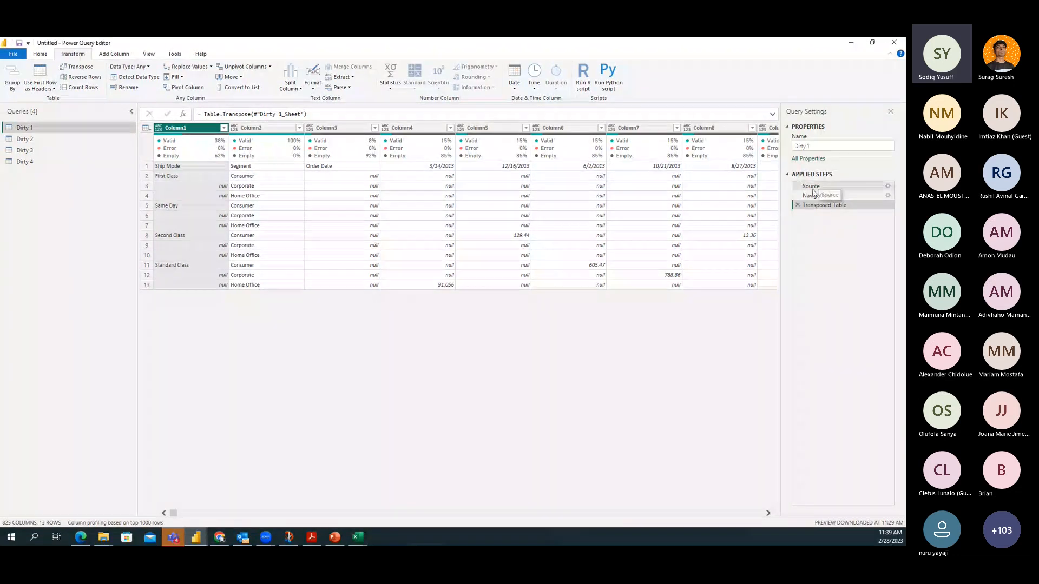
key("ctrl+1")
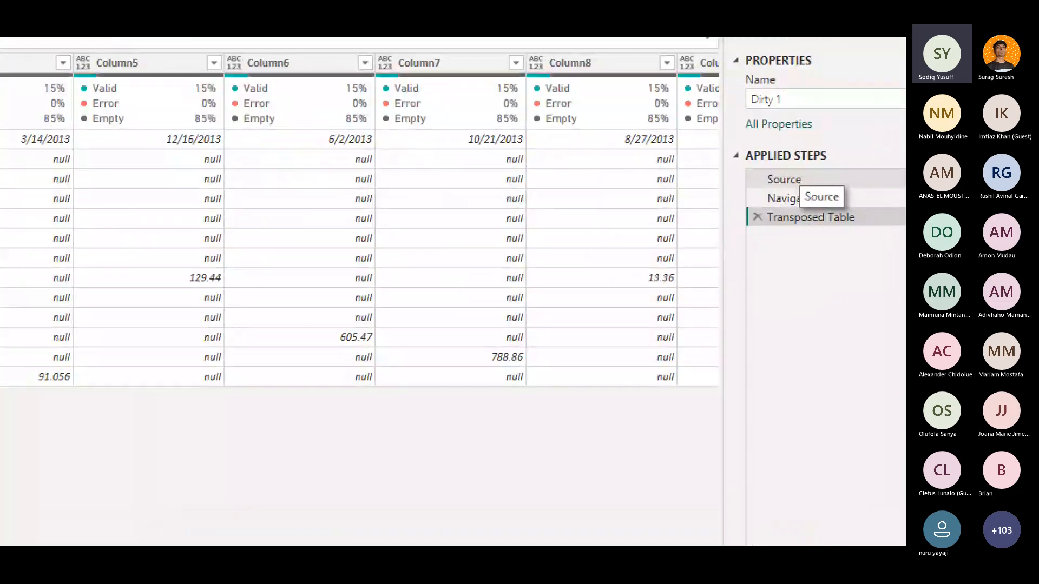
left_click(738, 211)
left_click_drag(720, 209, 819, 205)
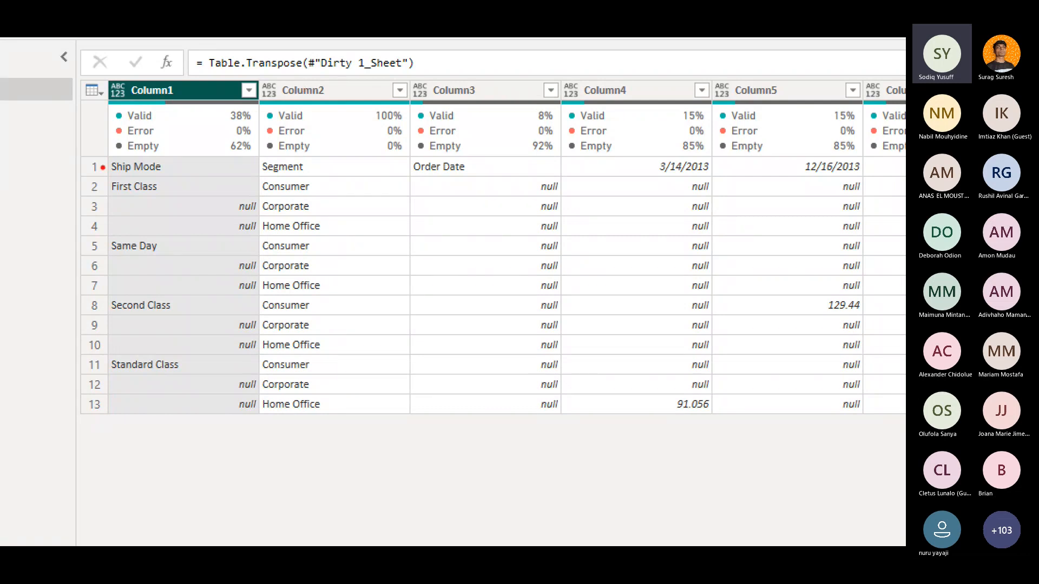
left_click_drag(96, 167, 344, 167)
left_click_drag(153, 90, 335, 89)
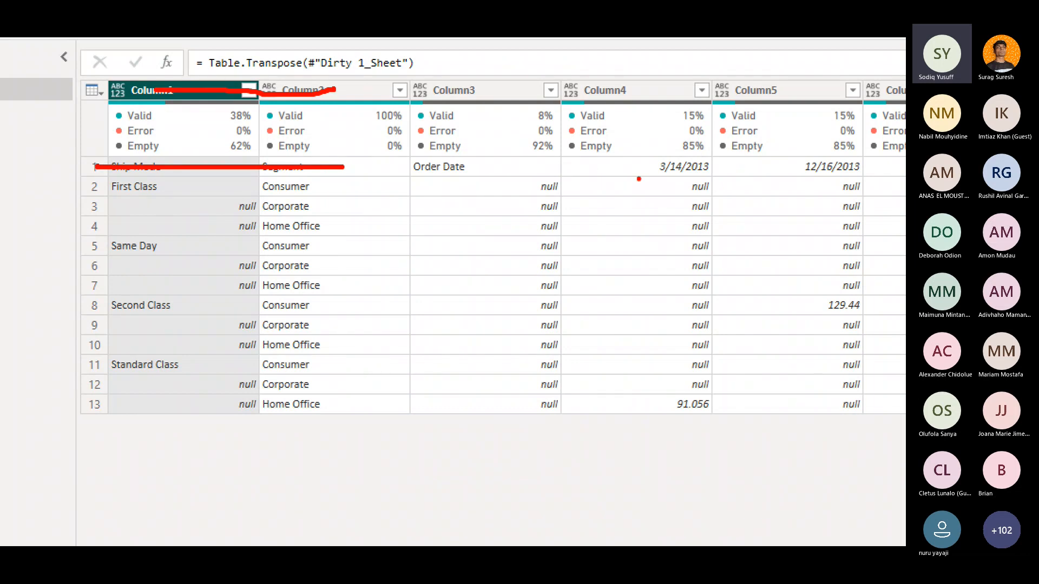
left_click_drag(629, 174, 882, 164)
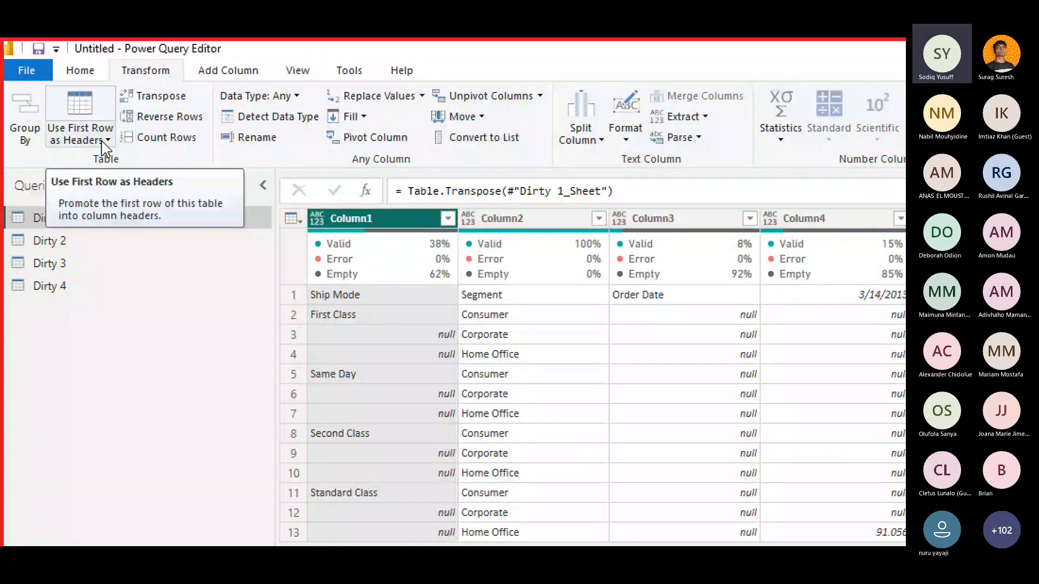
Promote the first row of the transposed Dirty 1 table to column headers.
left_click(83, 111)
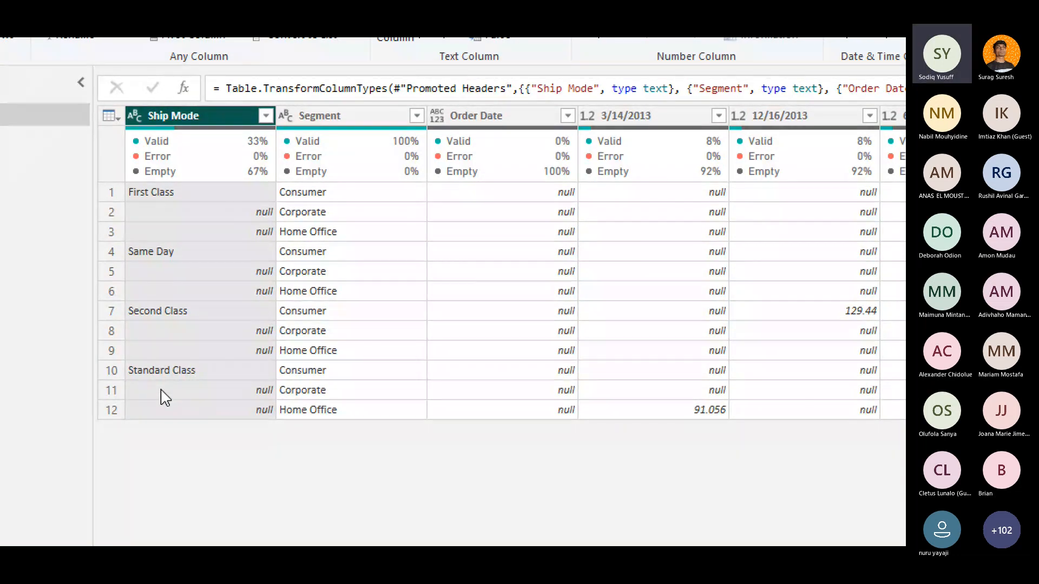
Switch to the Excel source workbook and examine the blank Ship Mode cells C1:D1 beside First Class.
key("alt+Tab")
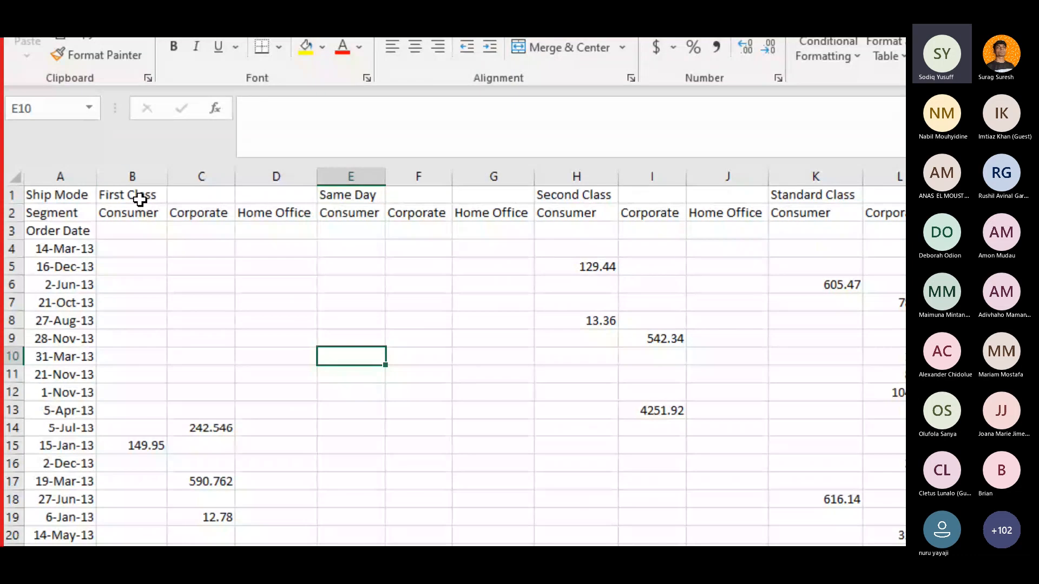
left_click(182, 196)
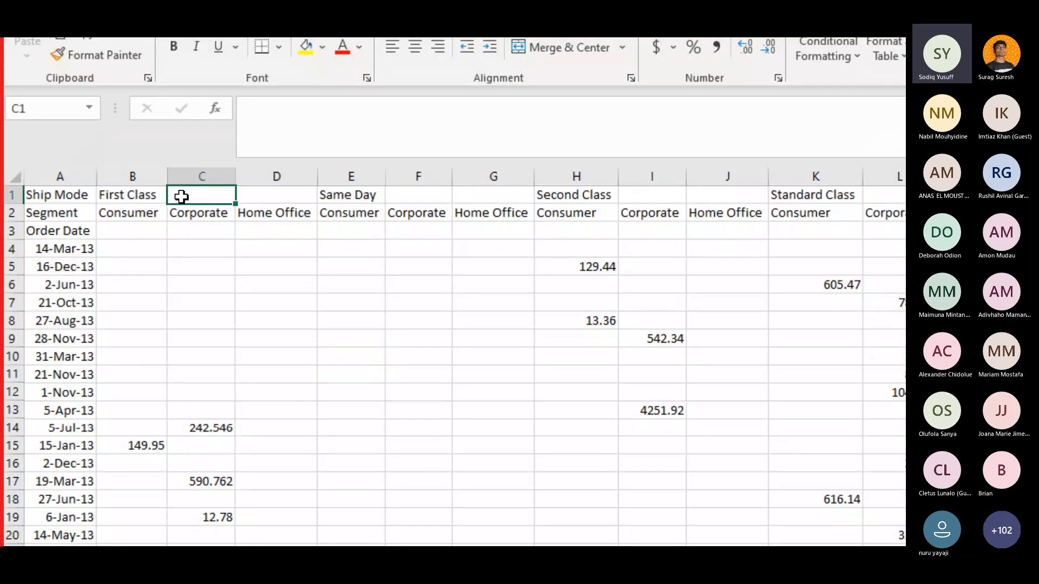
left_click_drag(181, 196, 268, 192)
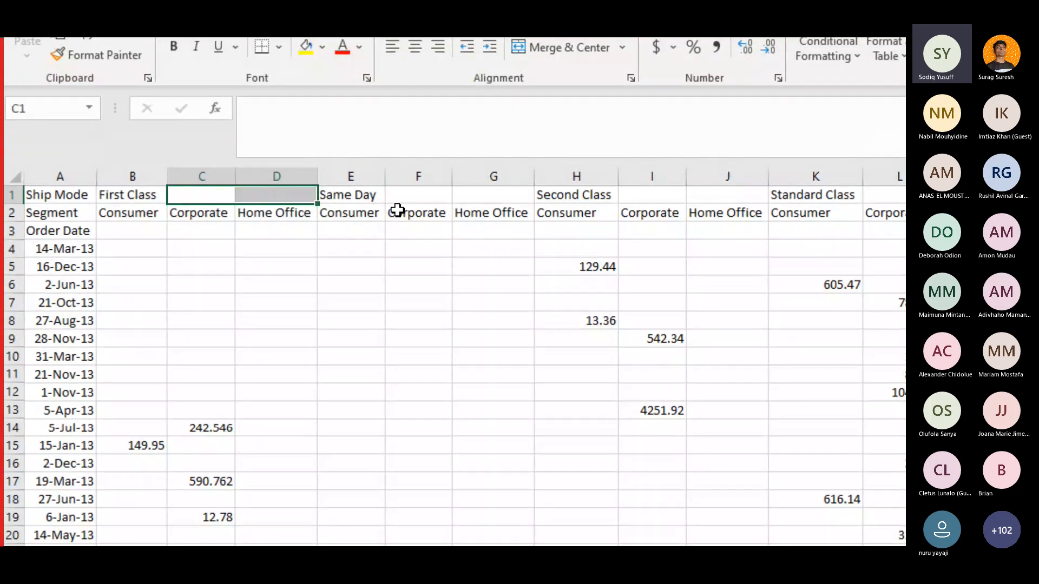
Examine how each ship mode in row 1 covers Consumer, Corporate and Home Office, including the blank cells after First Class and Same Day.
left_click(366, 197)
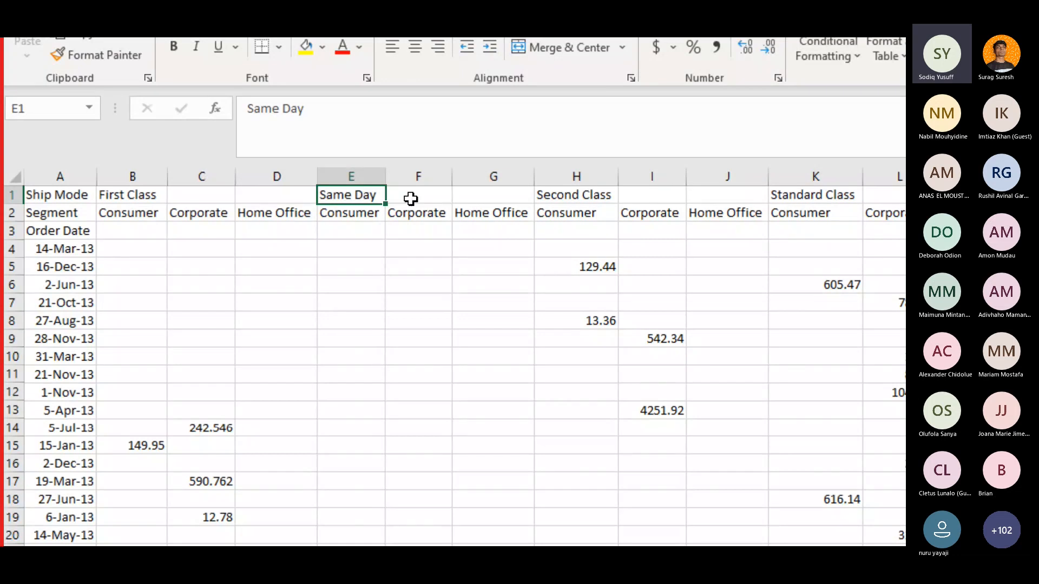
left_click_drag(410, 199, 484, 202)
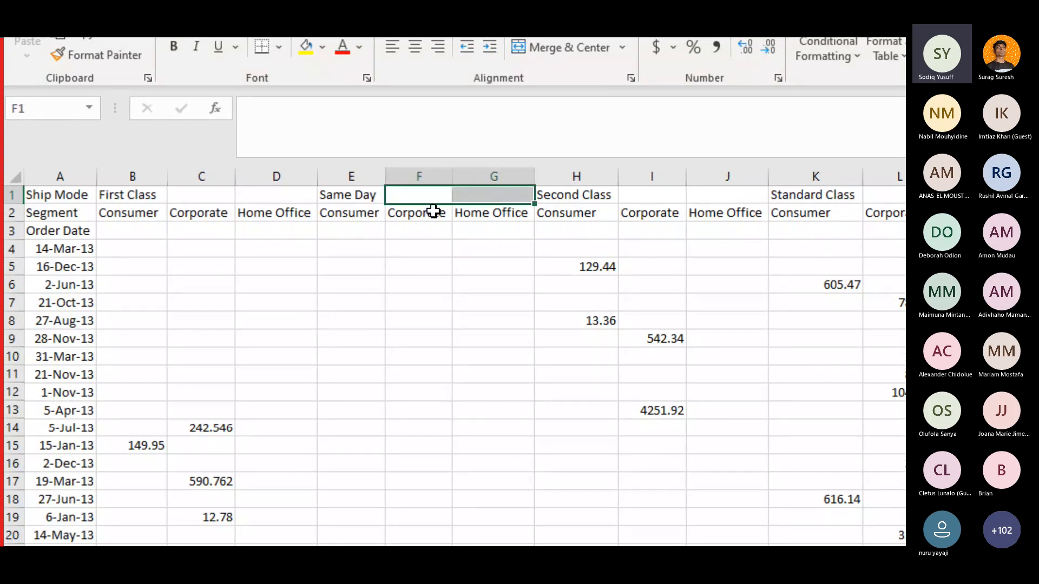
left_click(319, 254)
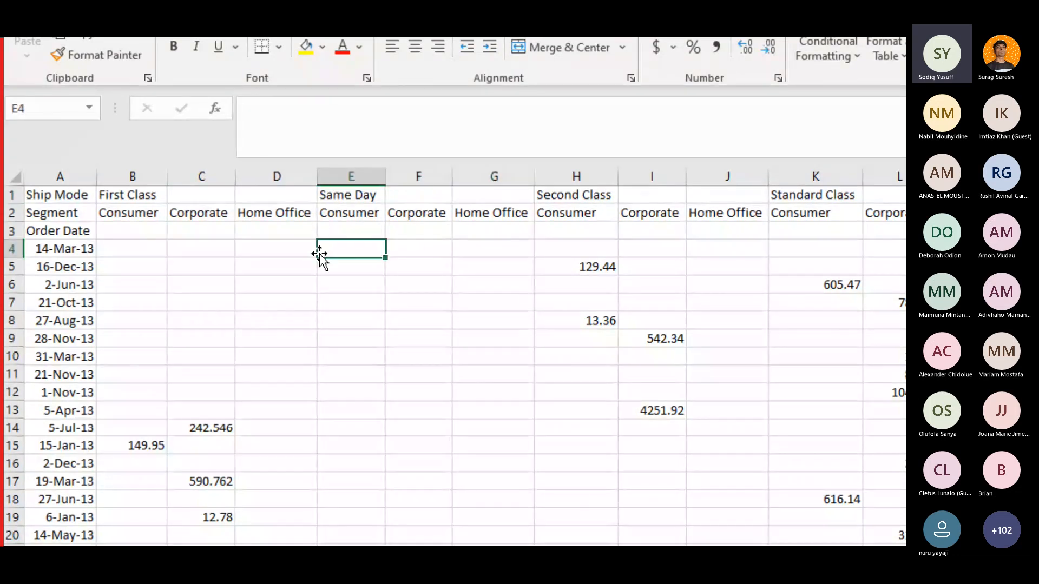
left_click(117, 199)
left_click_drag(134, 219, 270, 215)
left_click(136, 194)
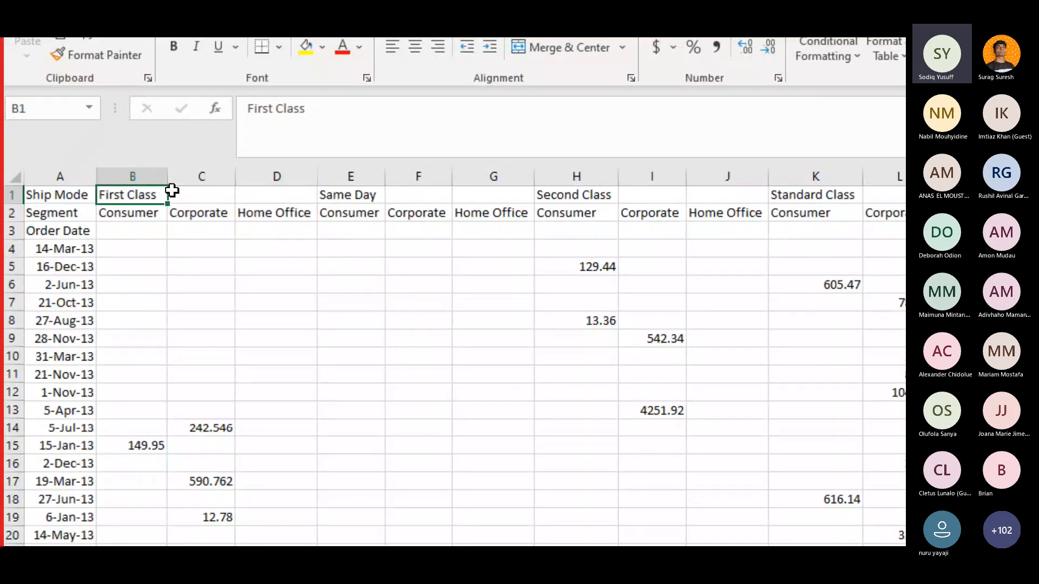
left_click(198, 195)
left_click(276, 195)
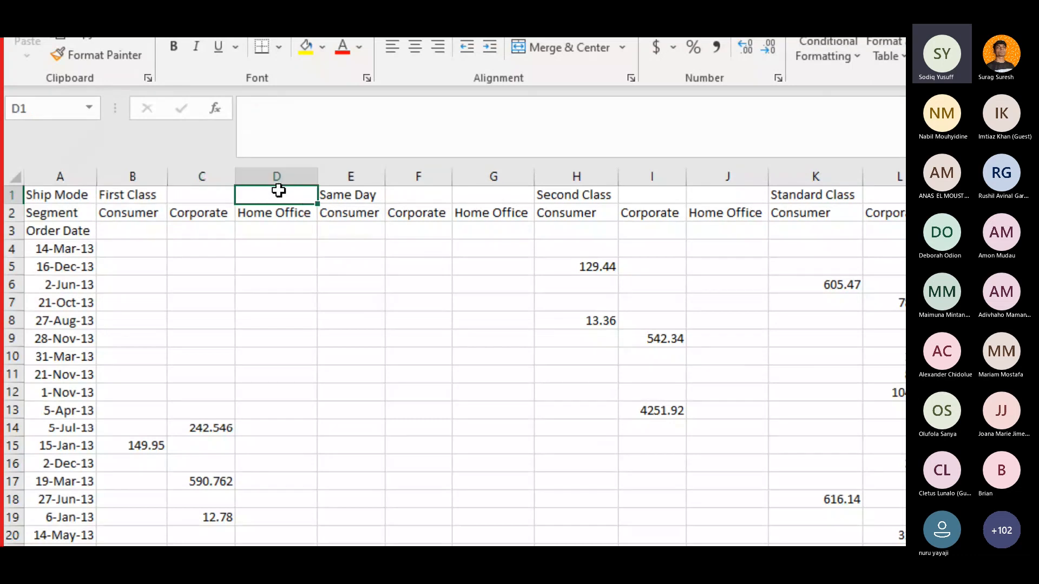
left_click(419, 195)
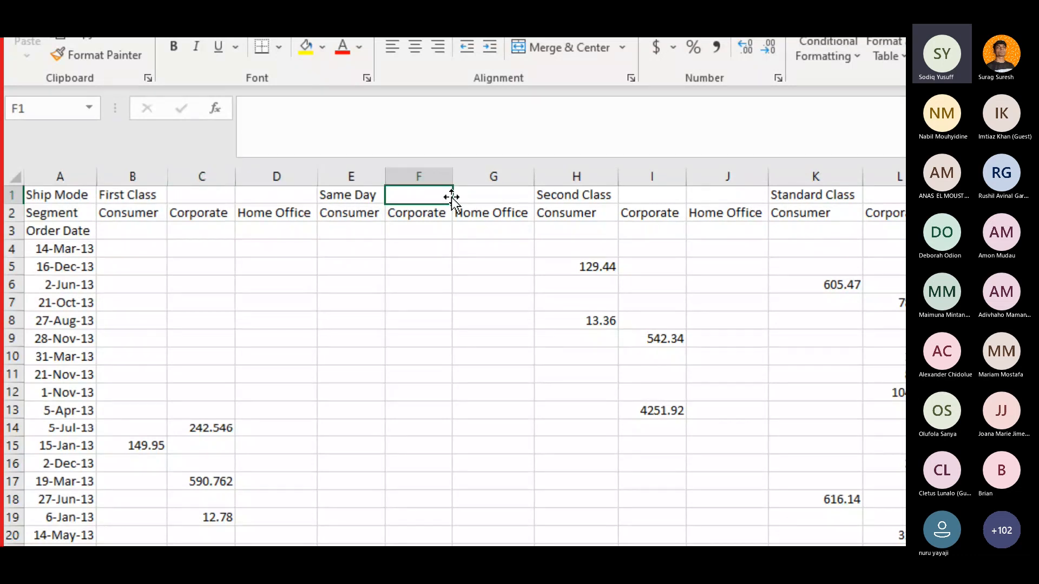
left_click(475, 195)
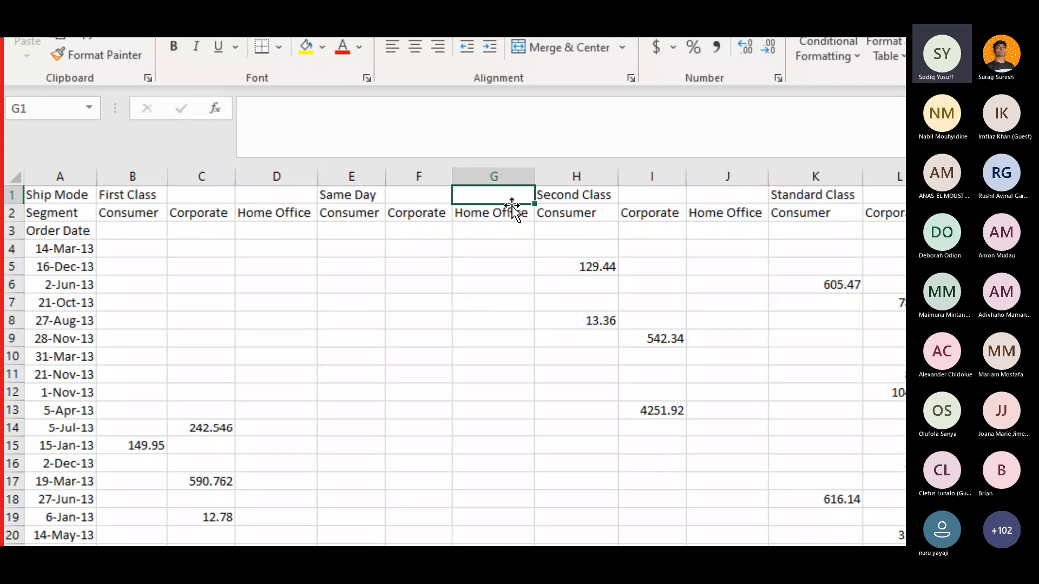
Switch to Power Query Editor and fill the null cells of Dirty 1's Ship Mode column down.
key("alt+Tab")
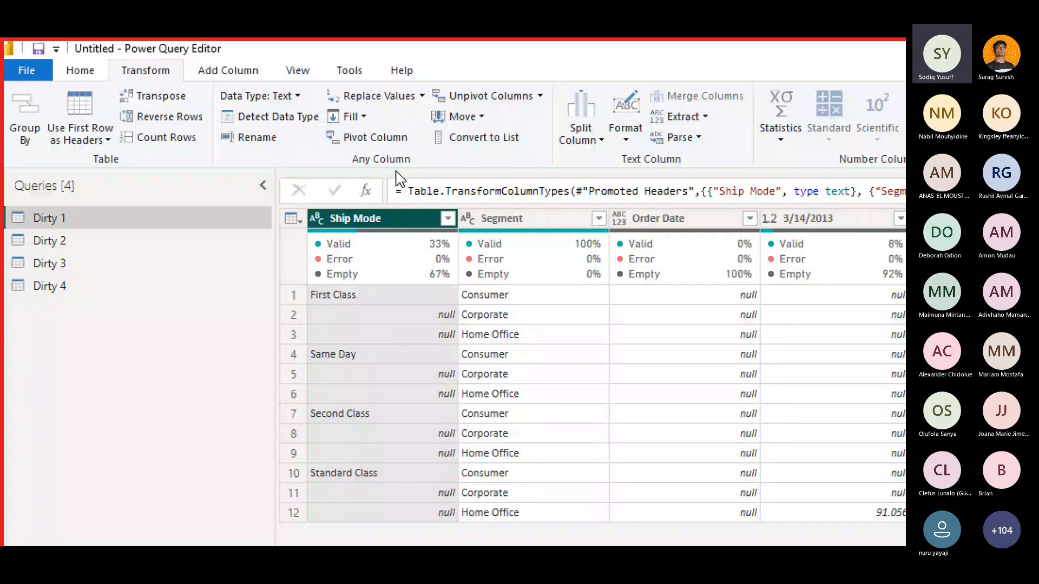
left_click(364, 117)
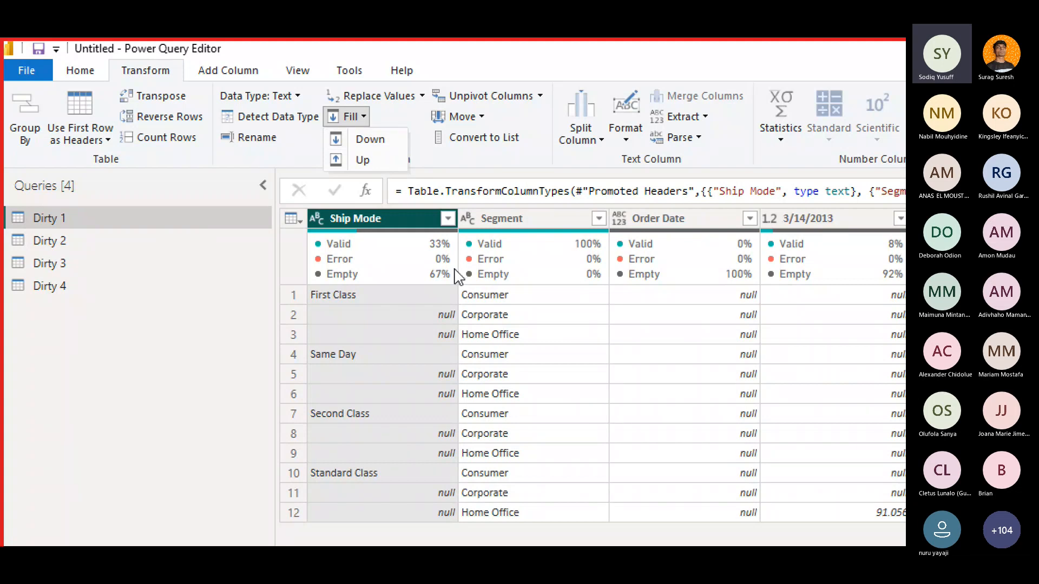
left_click(370, 139)
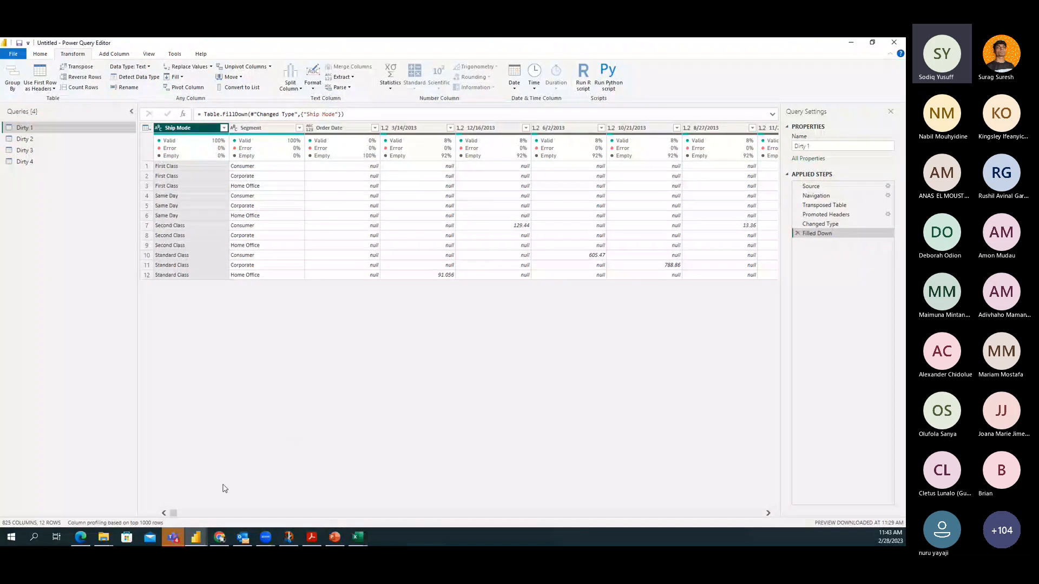
mouse_move(173, 513)
left_mouse_down()
mouse_move(231, 526)
mouse_move(157, 517)
left_mouse_up()
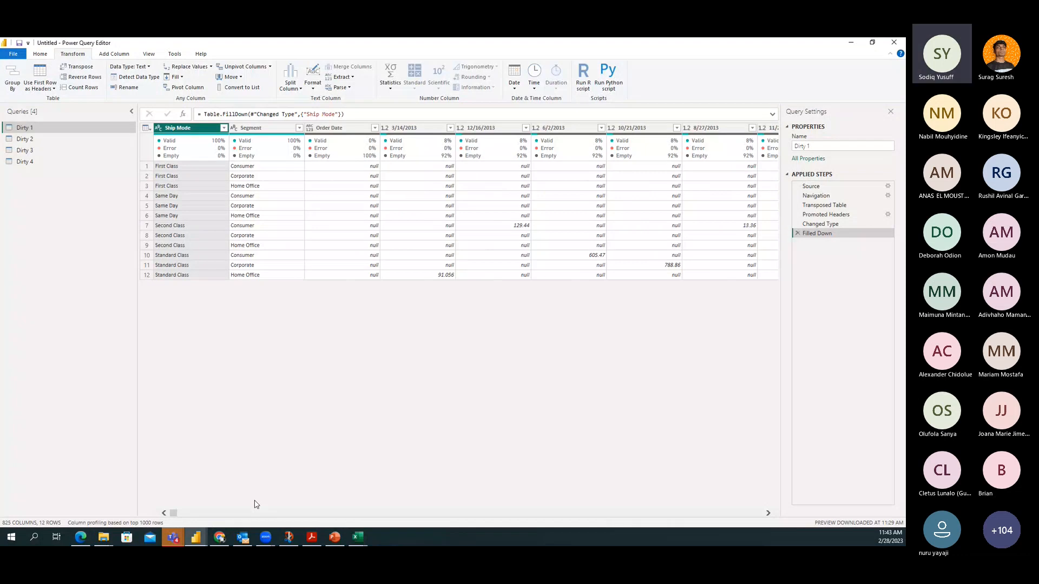
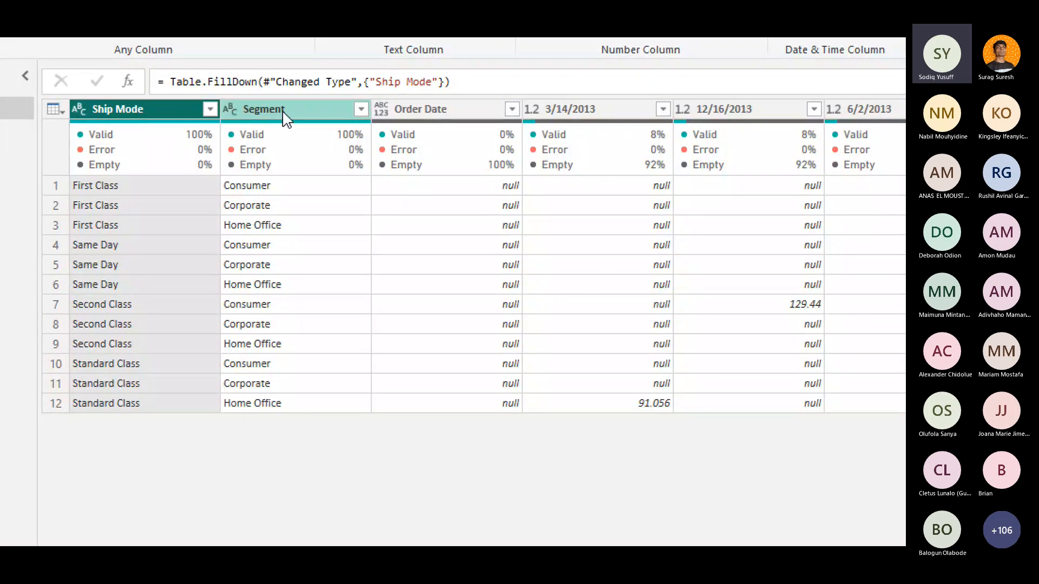
Unpivot all Dirty 1 columns other than Ship Mode and Segment.
left_click(264, 109)
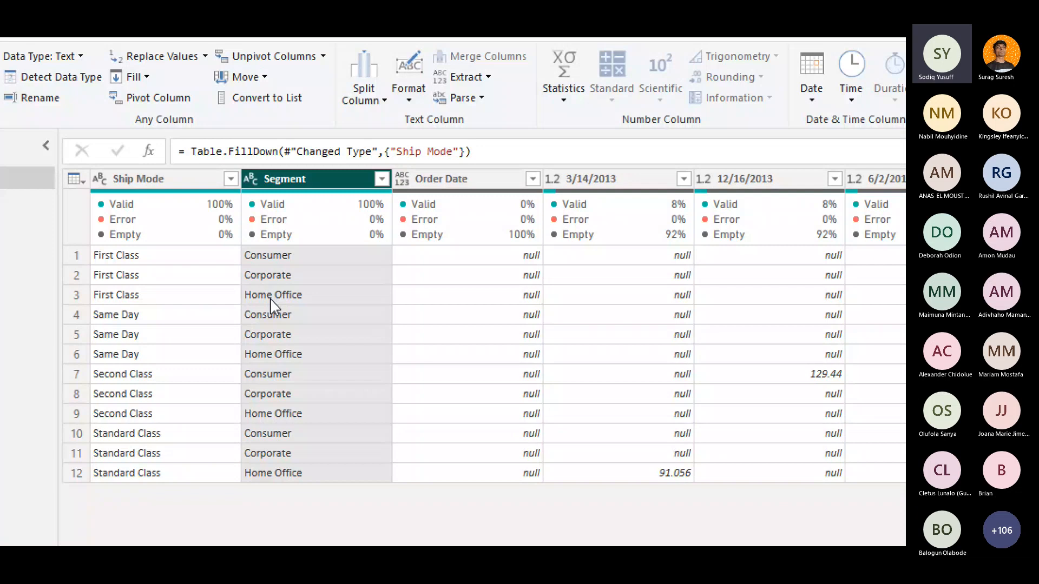
left_click(455, 177)
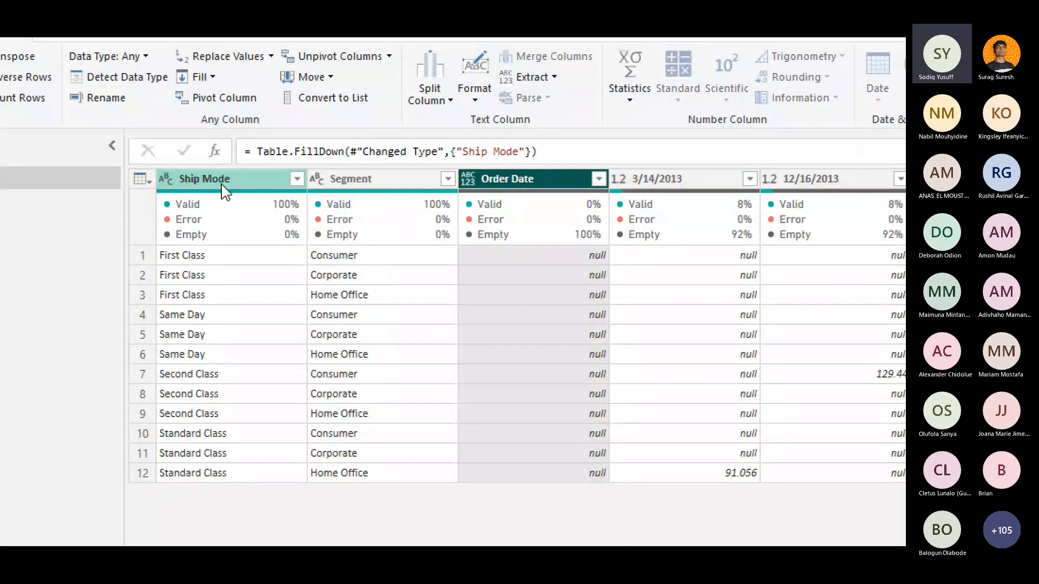
left_click(224, 187)
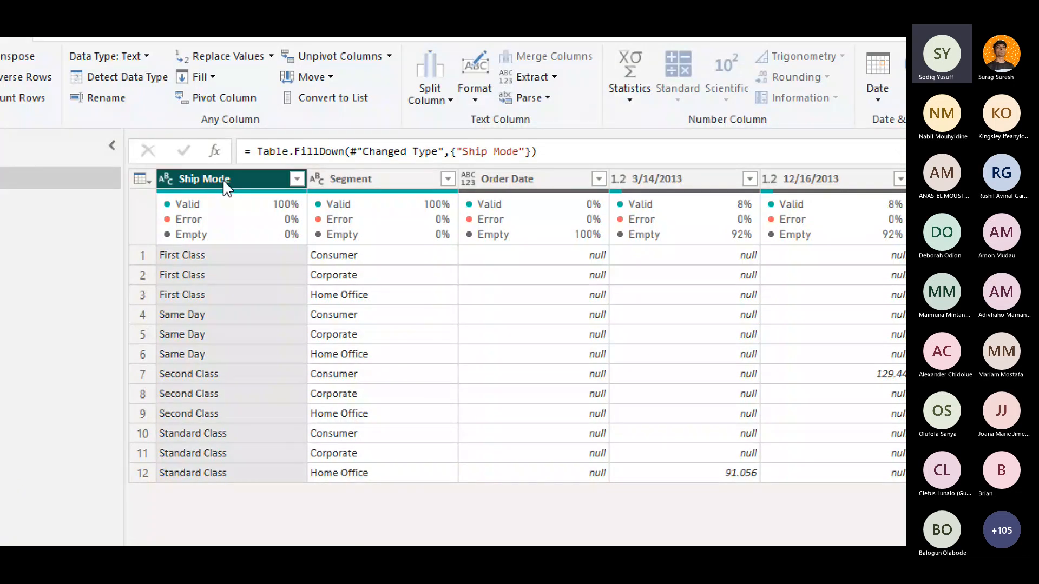
left_click(374, 179, "ctrl")
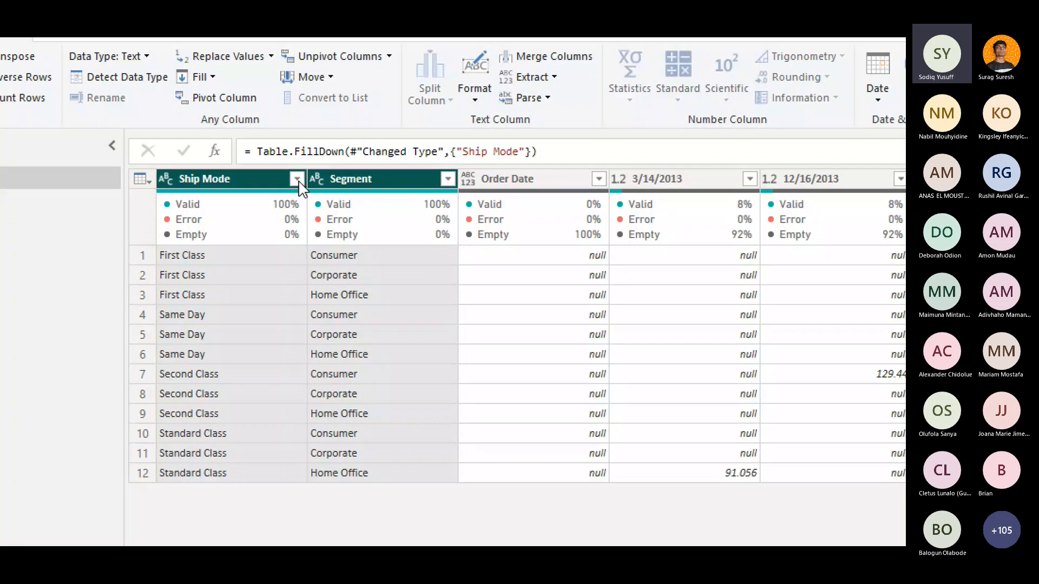
left_click(389, 57)
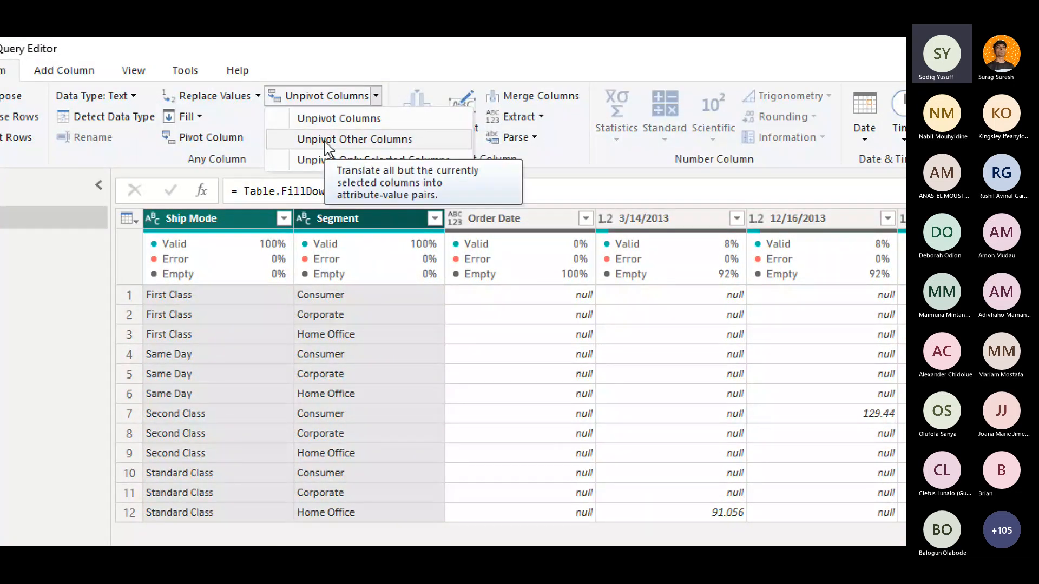
left_click(327, 141)
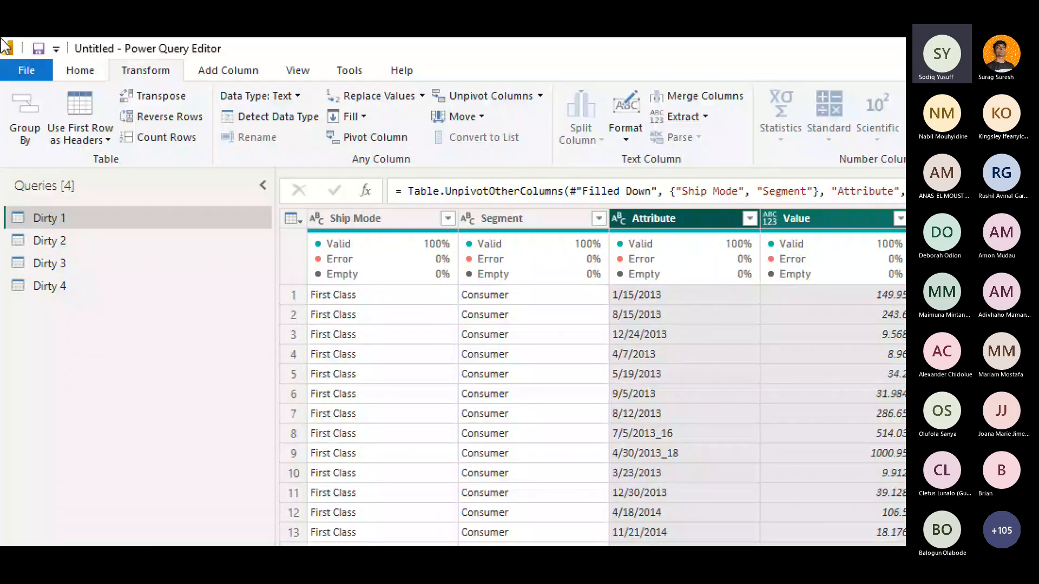
mouse_move(692, 275)
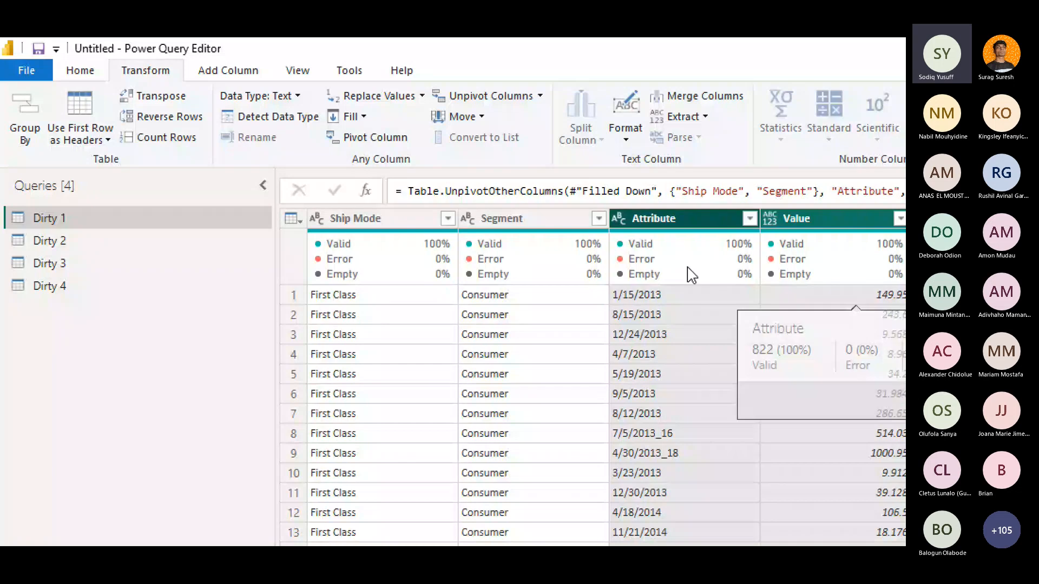
scroll(704, 380, "down", 15)
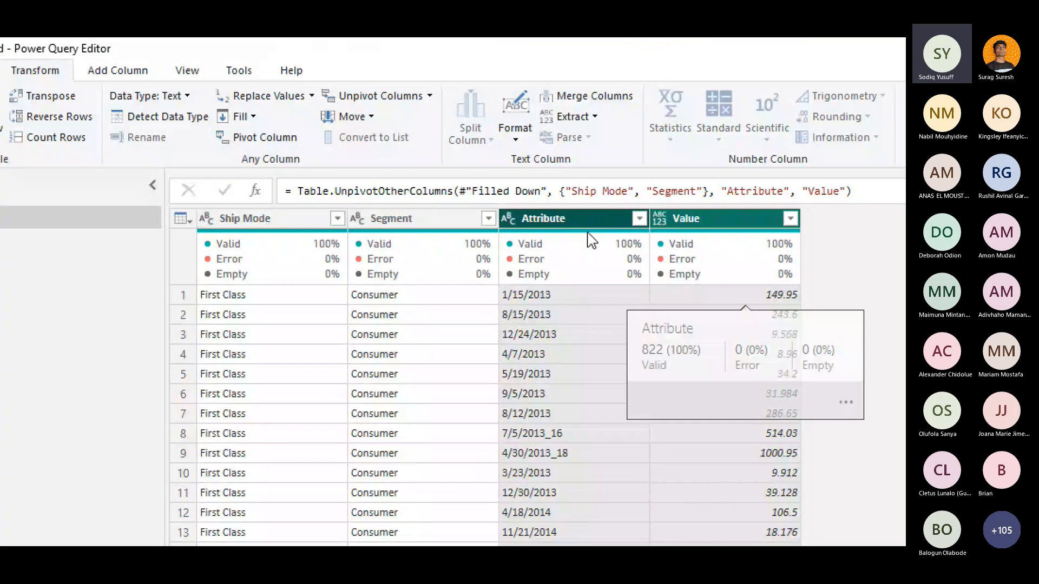
Rename the Attribute column as Order Date.
double_click(559, 217)
type("Dat")
key("BackSpace")
key("BackSpace")
key("BackSpace")
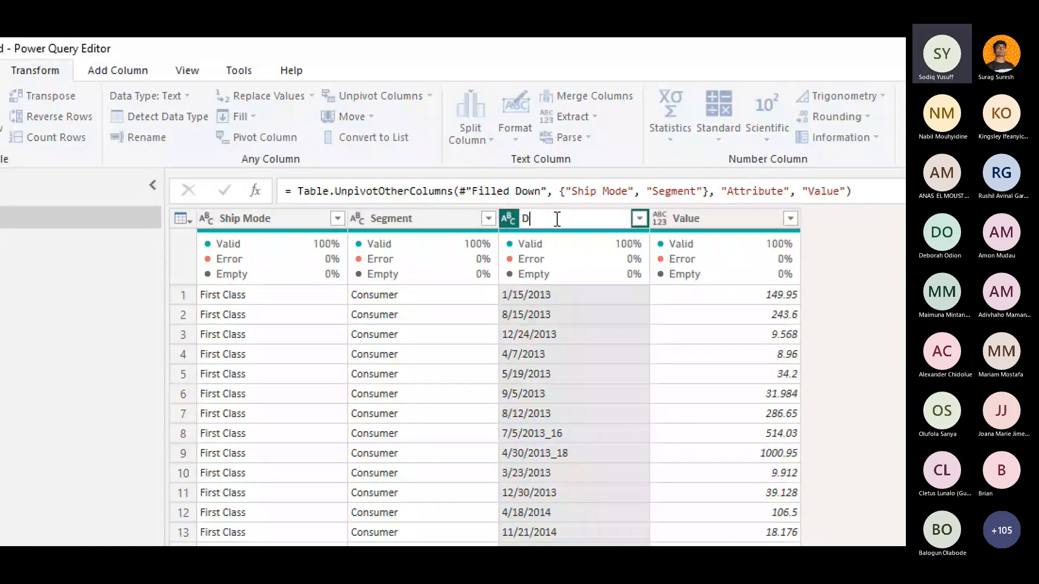
type("Order Date")
key("Return")
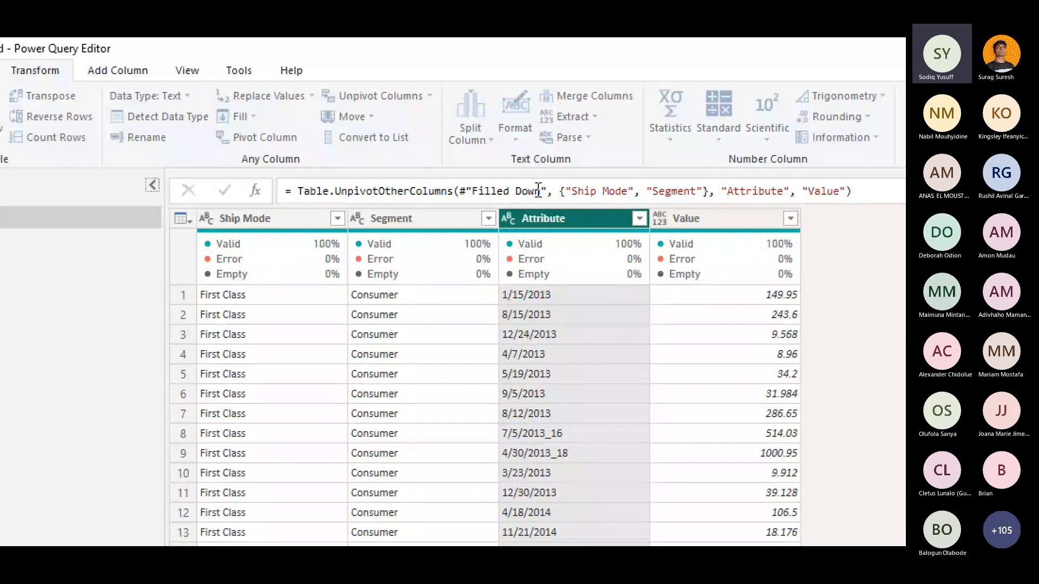
Rename the Value column as Amount.
double_click(709, 219)
type("Amount")
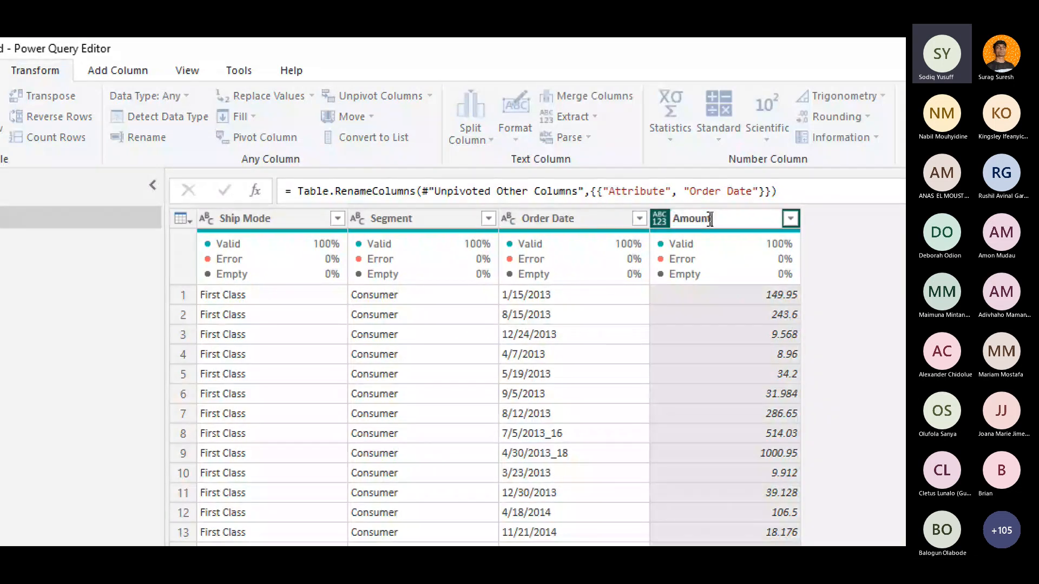
key("Return")
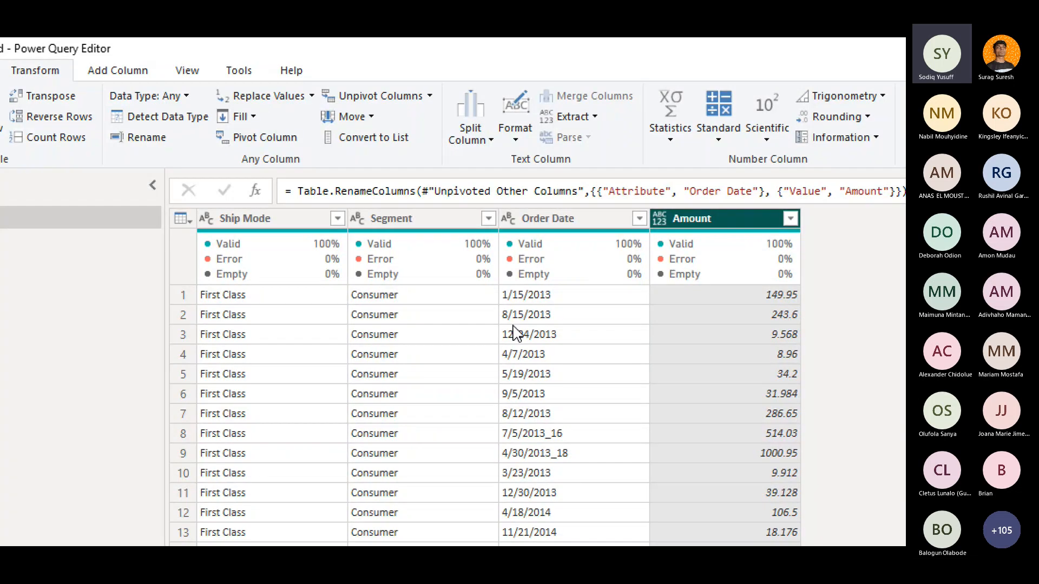
Check the data types of the Ship Mode, Segment and Order Date columns and the type options available for them.
mouse_move(435, 278)
left_click(206, 219)
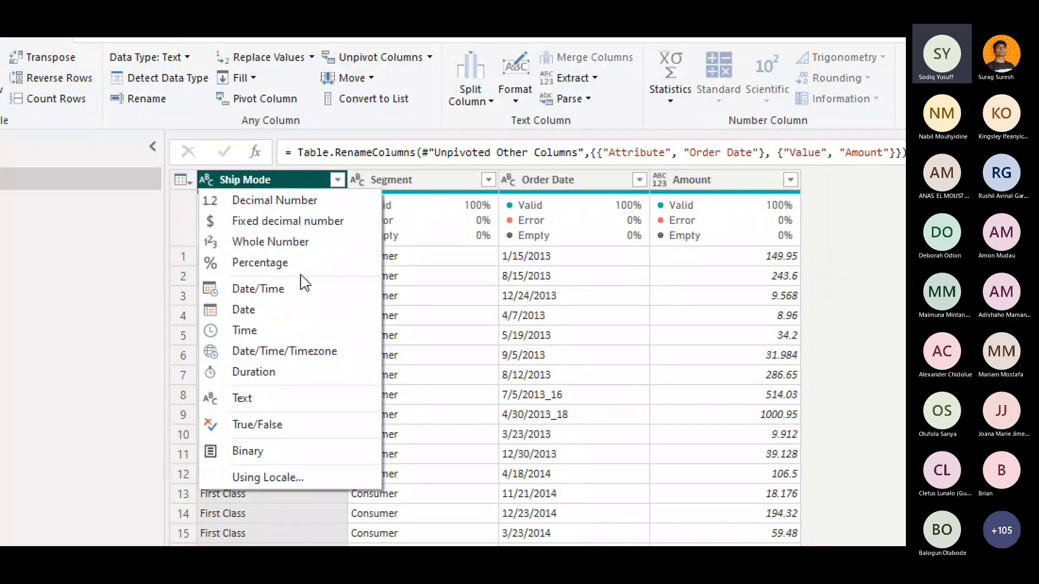
left_click(410, 178)
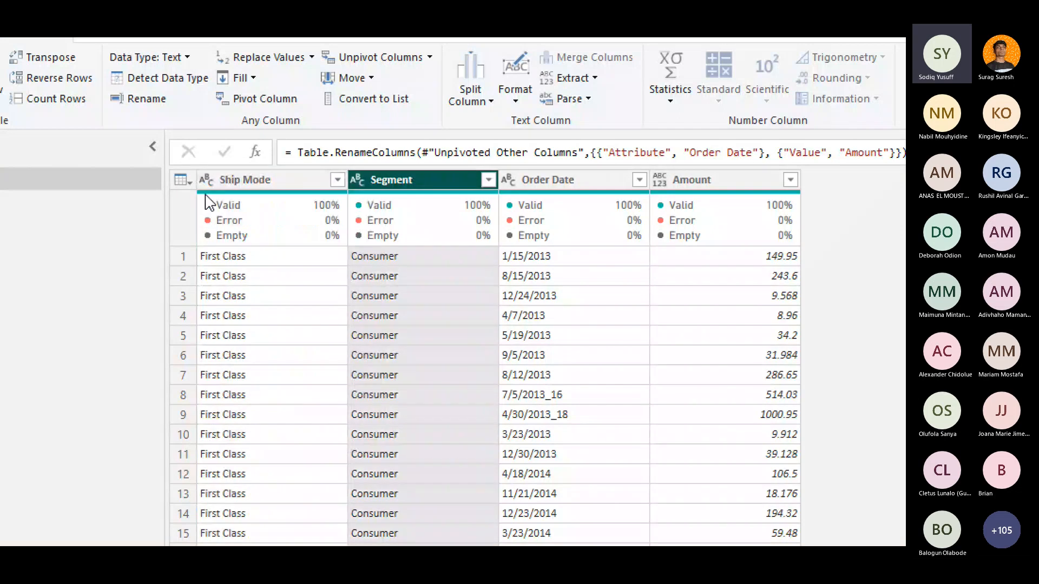
mouse_move(214, 198)
left_click(207, 181)
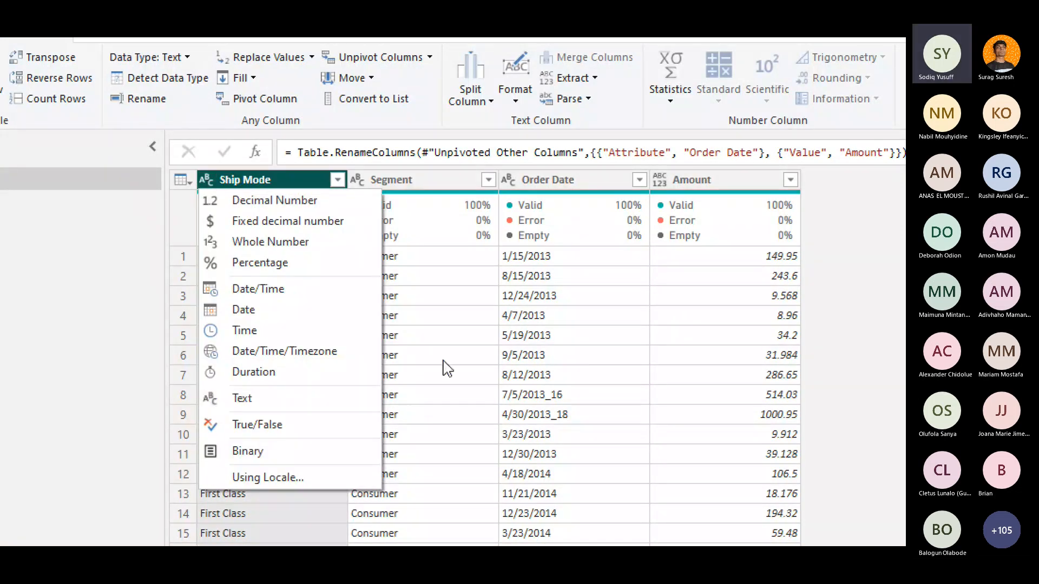
left_click(427, 180)
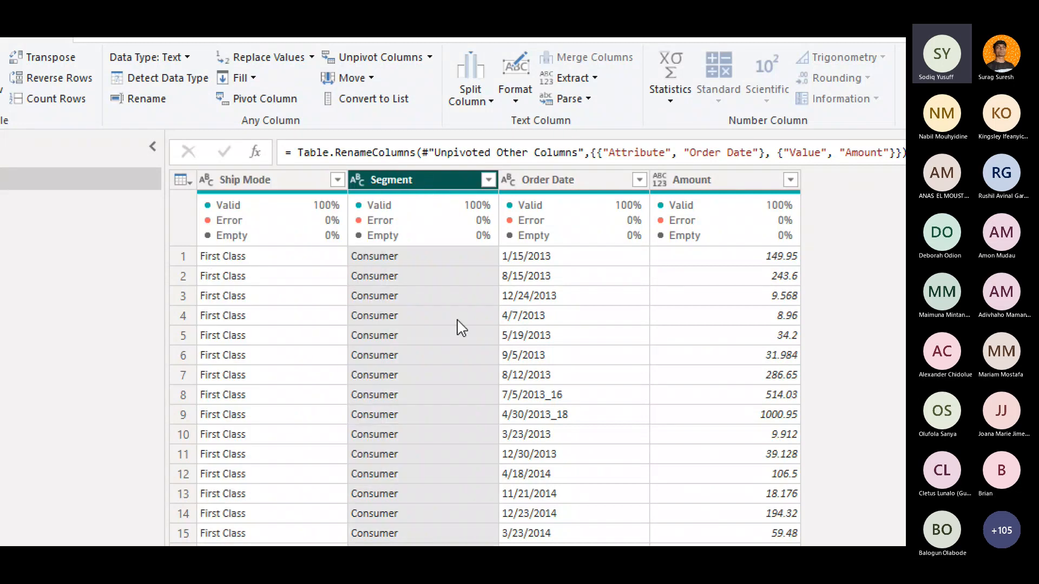
left_click(574, 172)
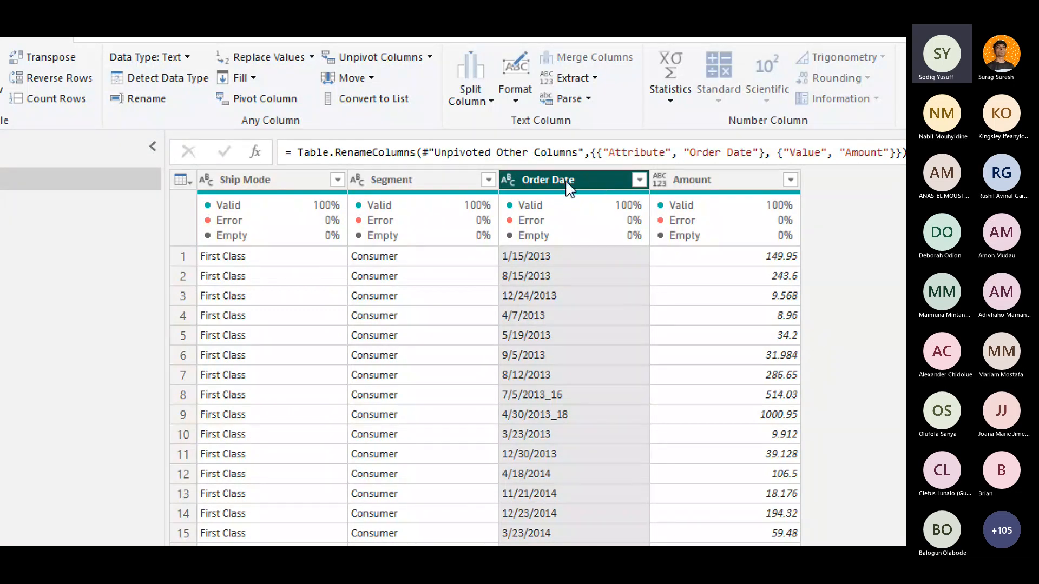
left_click(508, 179)
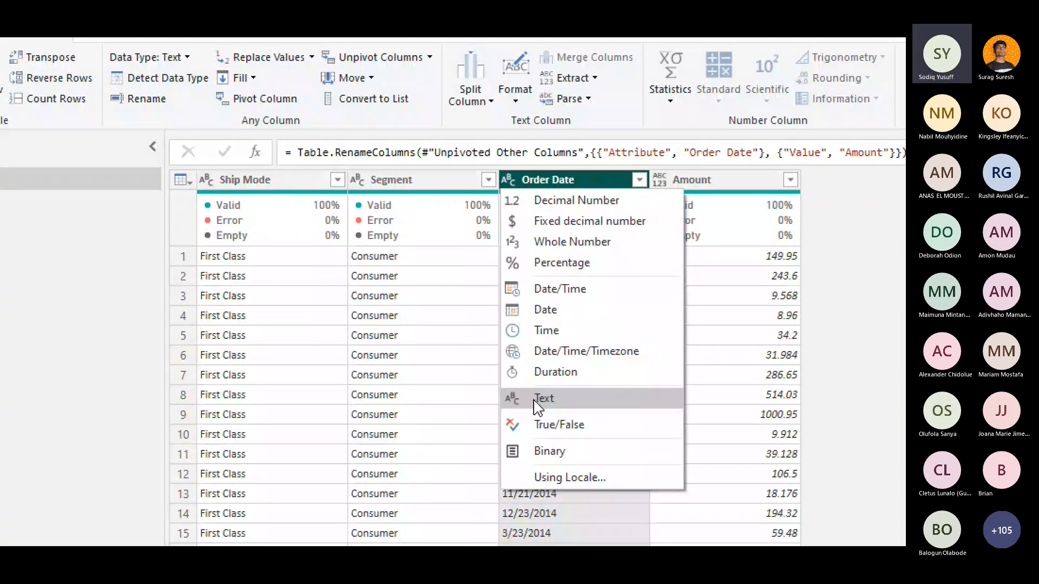
left_click(461, 183)
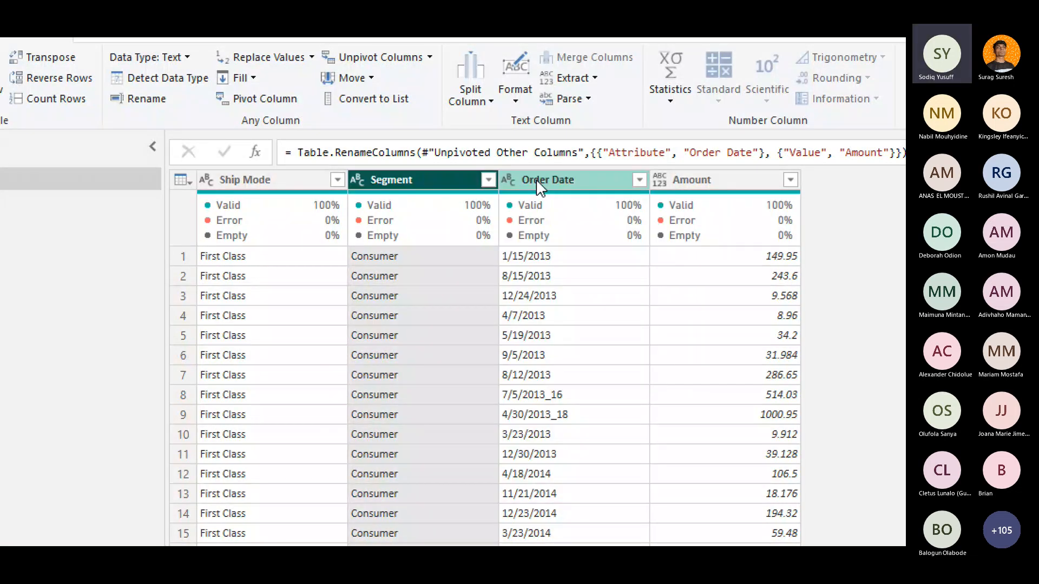
Set the Order Date column's data type to Date and view the table at the Renamed Columns applied step.
left_click(539, 184)
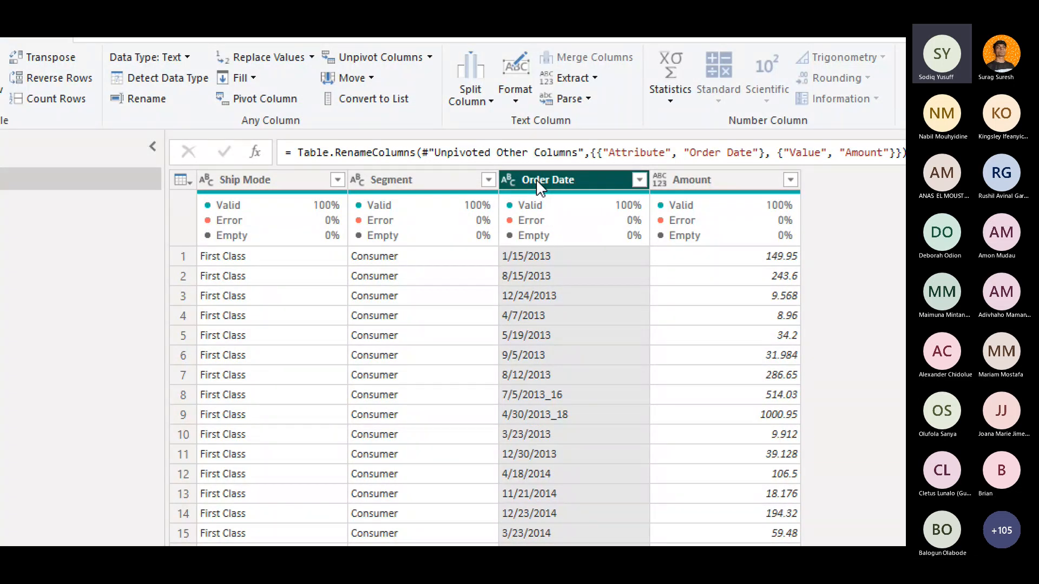
left_click(509, 181)
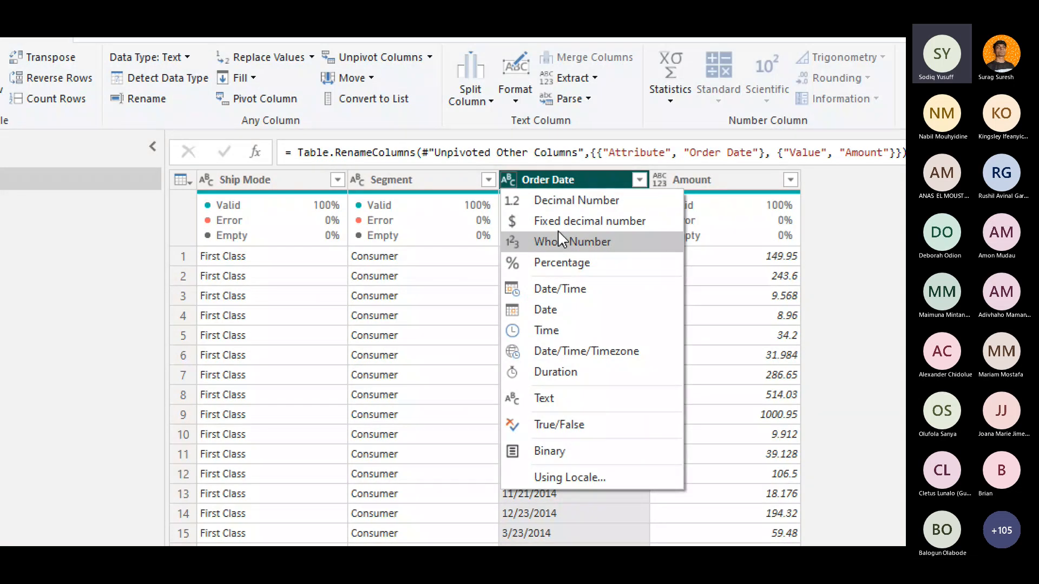
left_click(542, 311)
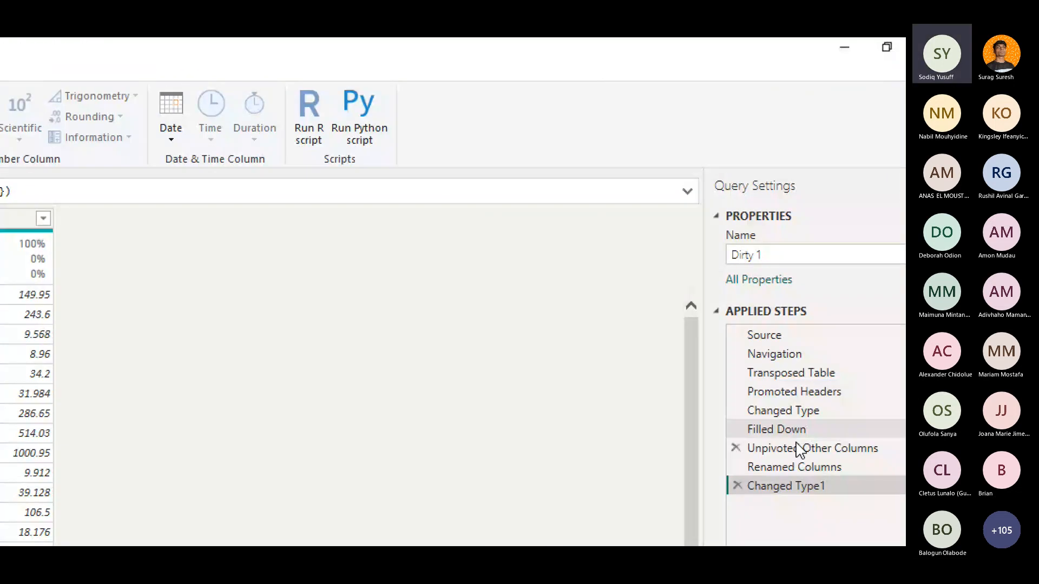
left_click(750, 458)
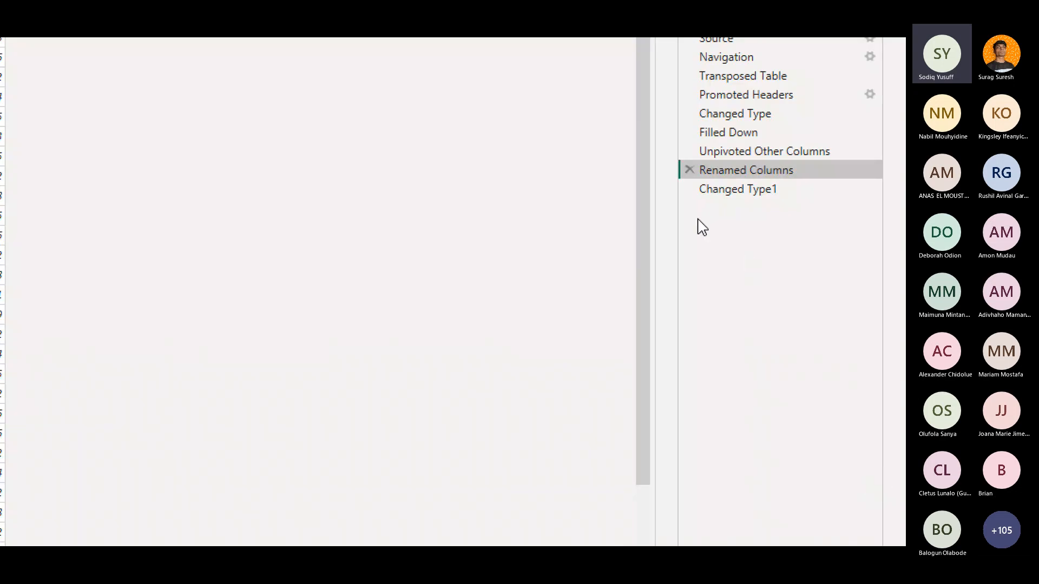
Compare the Changed Type1 and Renamed Columns applied steps and examine the Order Date values for irregular suffixes.
left_click(719, 189)
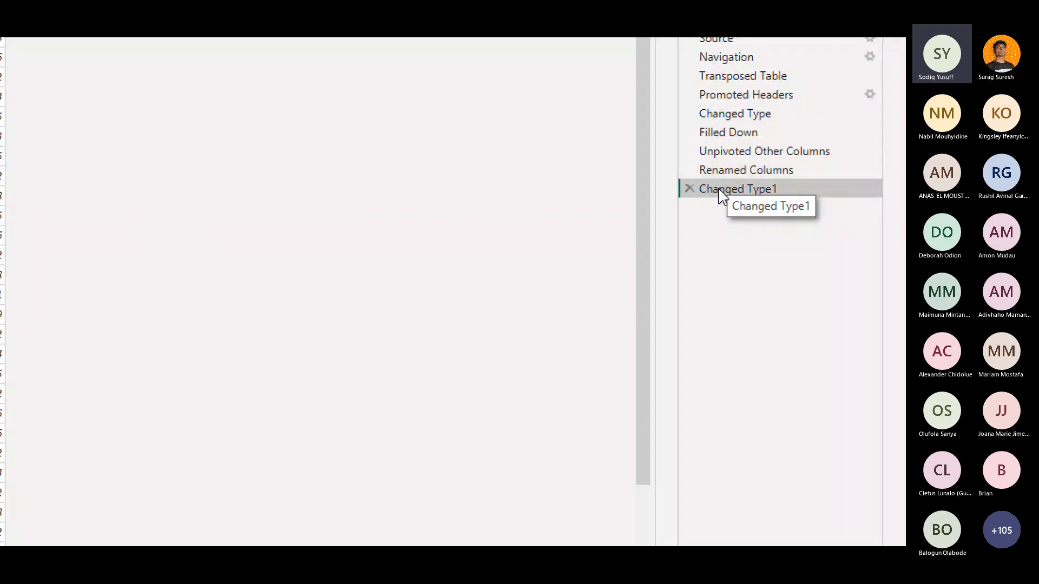
left_click(721, 170)
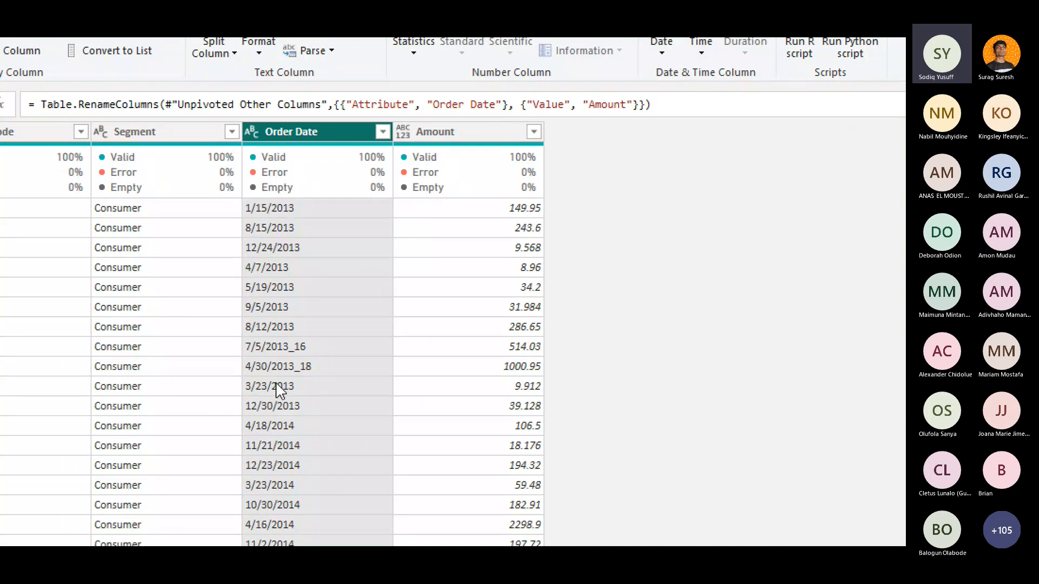
left_click(276, 352)
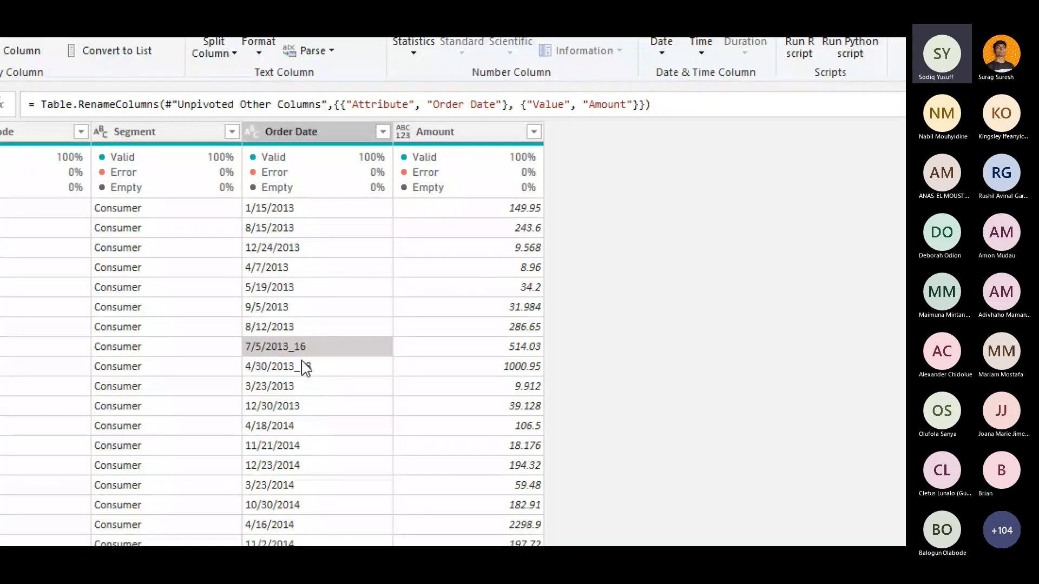
scroll(303, 371, "down", 15)
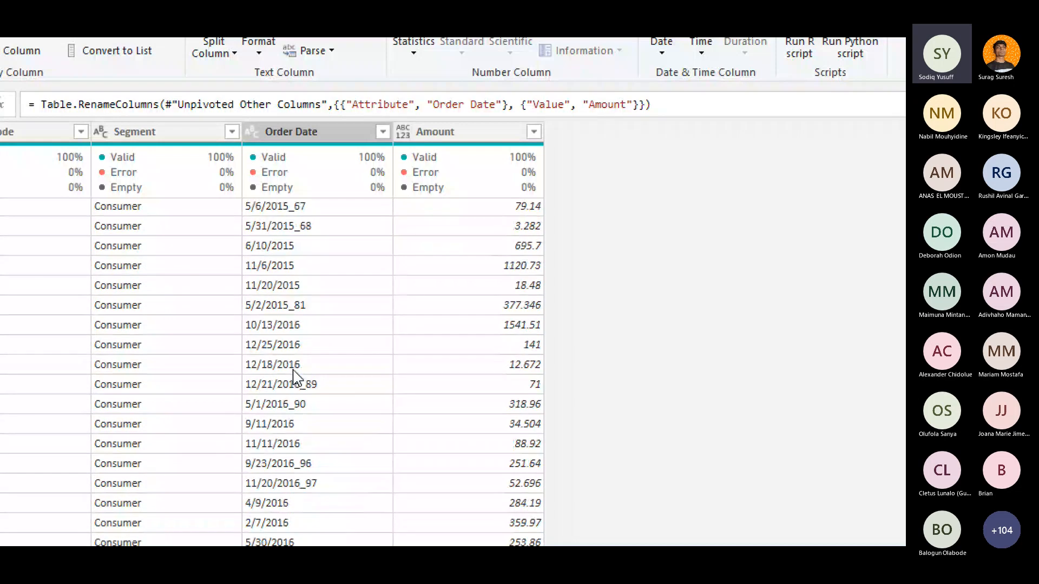
scroll(295, 376, "down", 10)
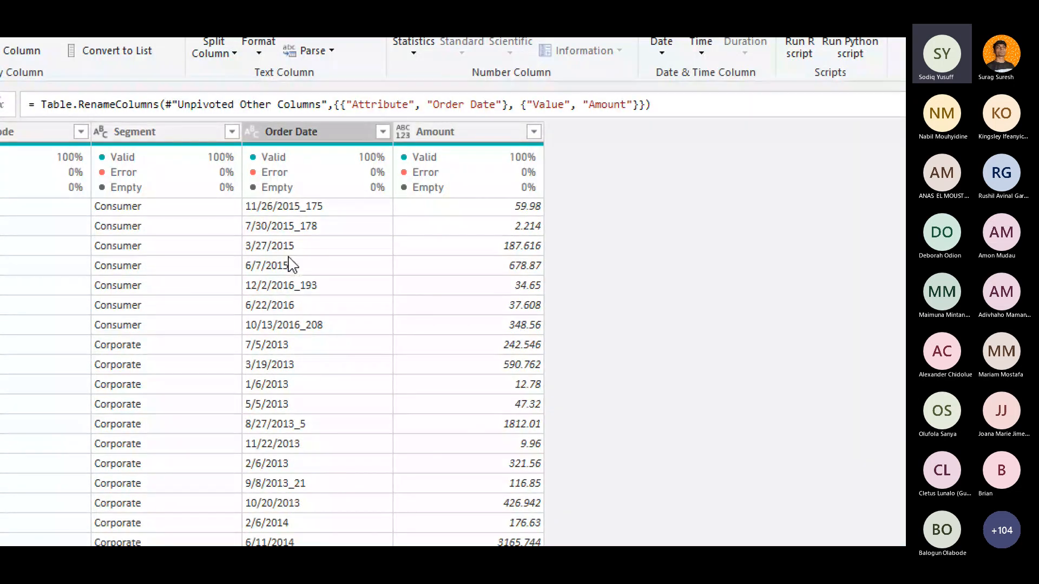
scroll(306, 341, "up", 15)
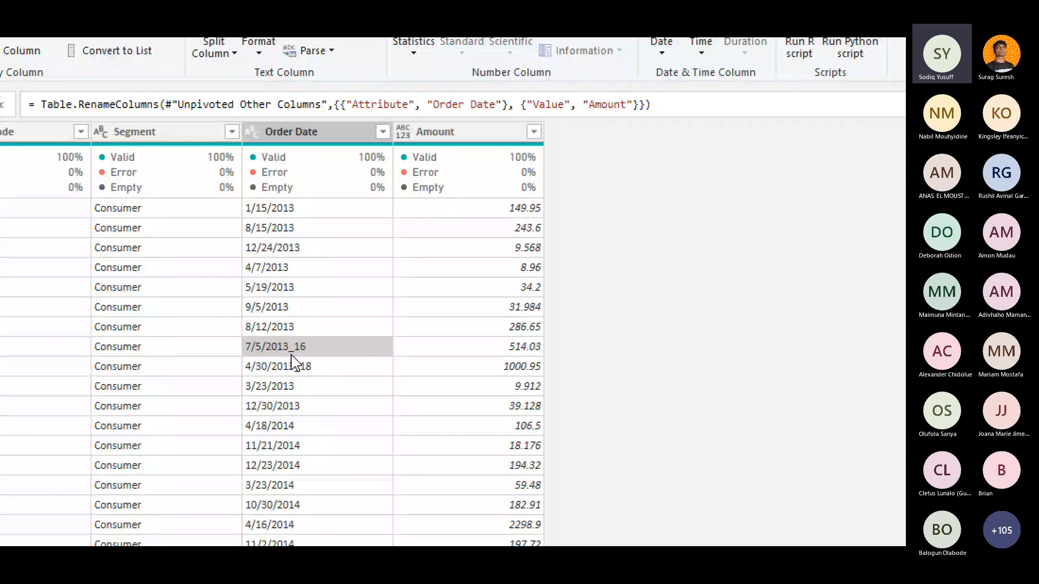
scroll(309, 487, "down", 10)
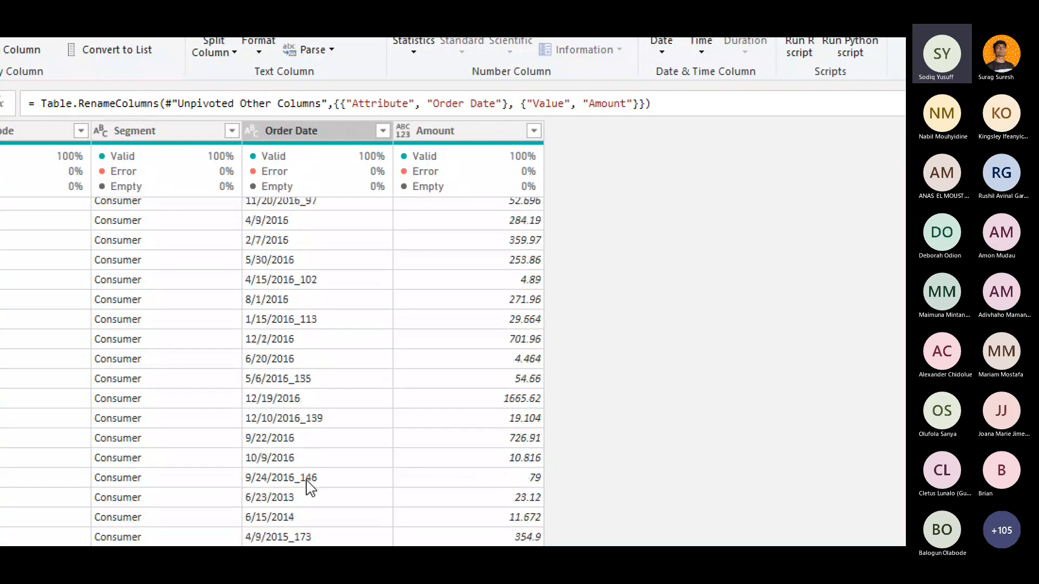
scroll(309, 487, "up", 10)
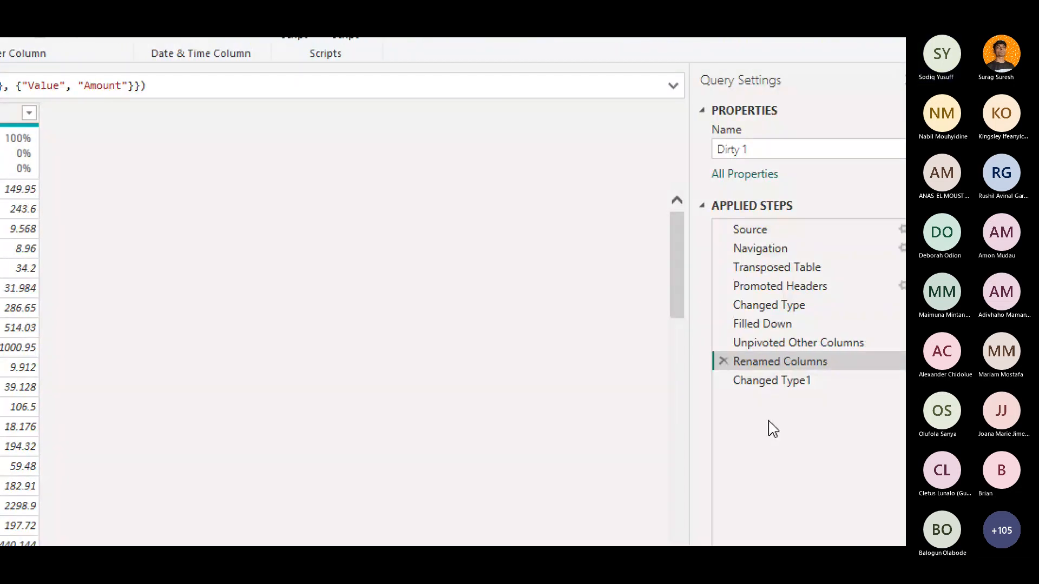
Delete the Changed Type1 step from the applied steps of Dirty 1.
left_click(723, 385)
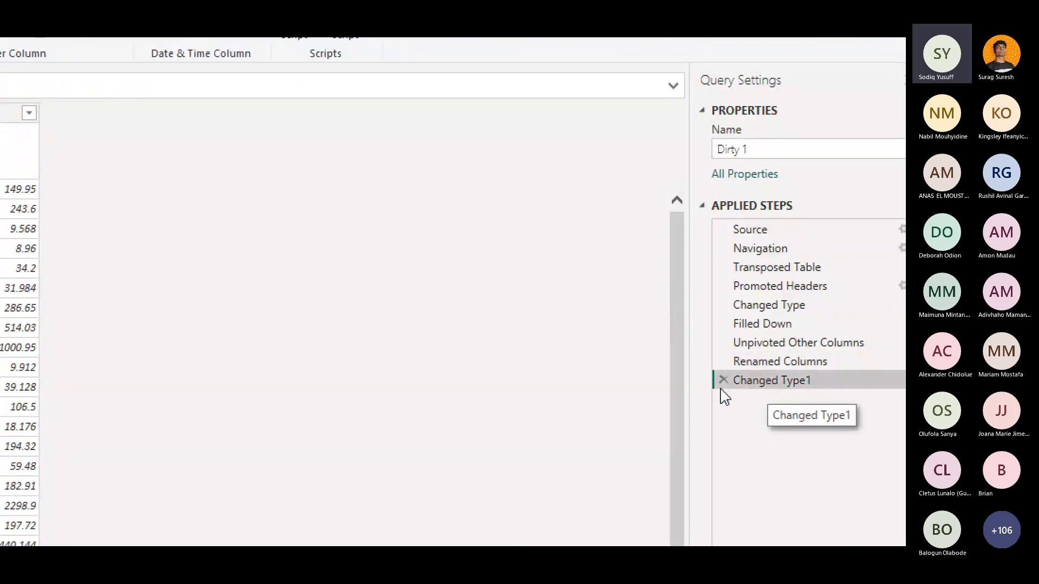
left_click(723, 381)
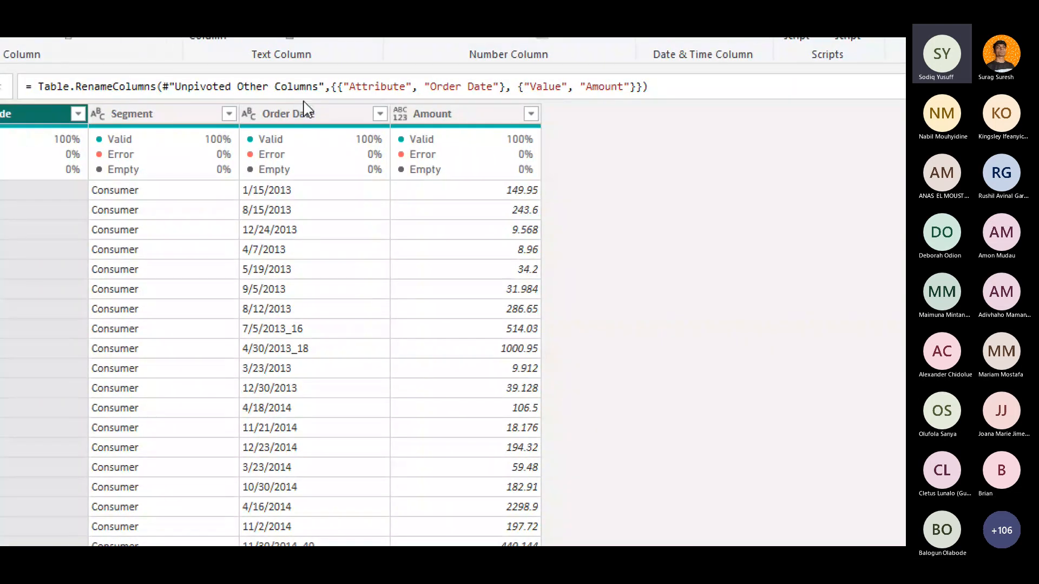
Examine the Order Date column throughout the table for dates with an underscore and extra digits.
left_click(298, 107)
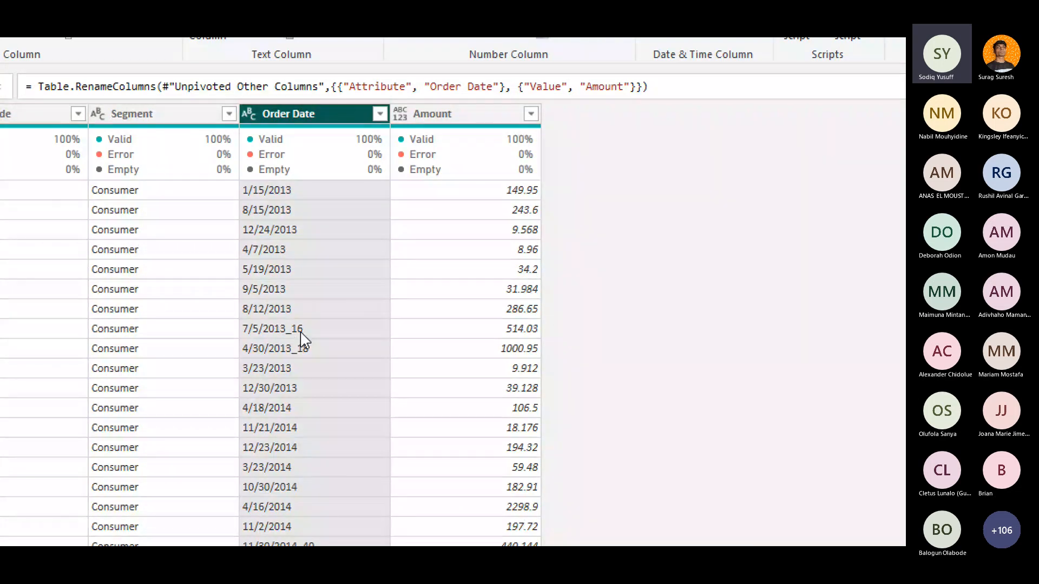
scroll(305, 325, "down", 15)
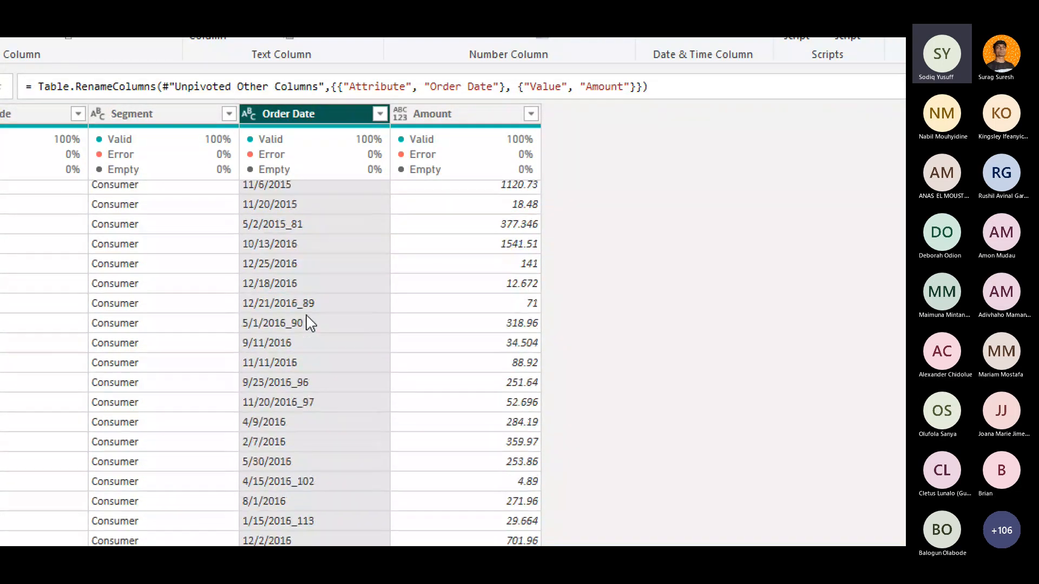
scroll(310, 324, "down", 10)
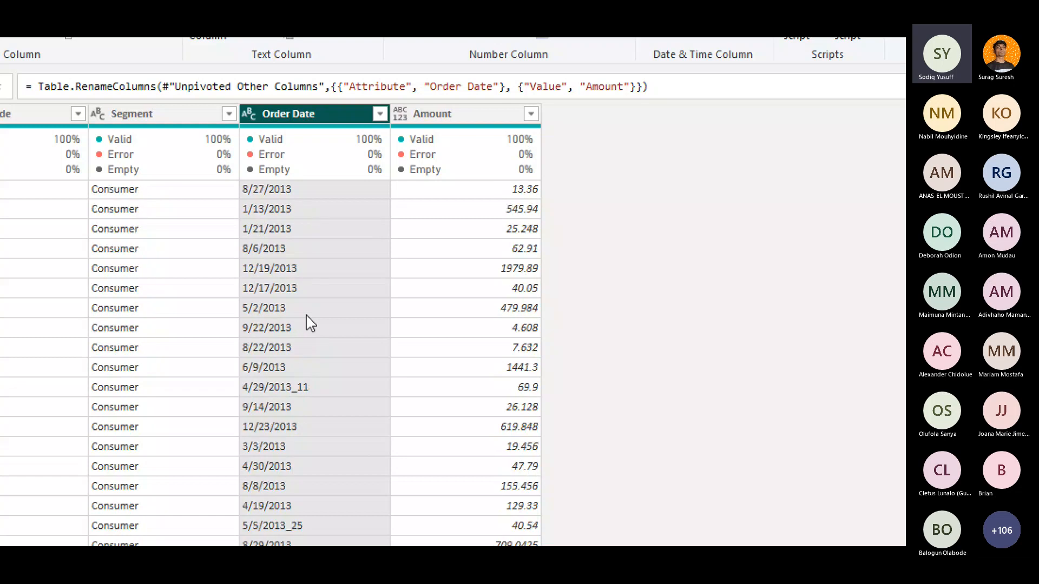
scroll(310, 323, "down", 10)
scroll(310, 324, "up", 2)
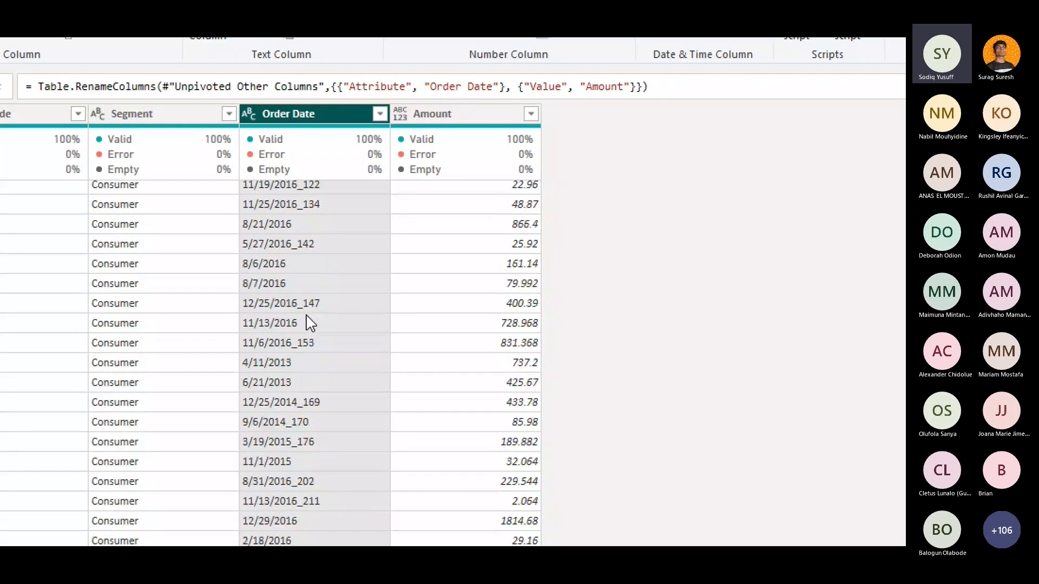
scroll(311, 324, "down", 10)
scroll(310, 324, "down", 10)
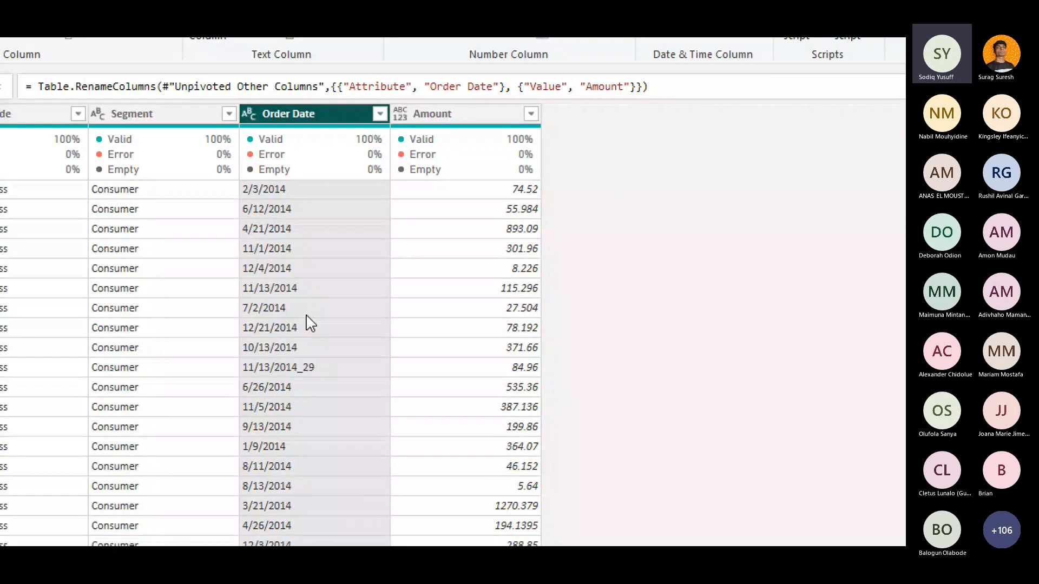
scroll(310, 323, "down", 10)
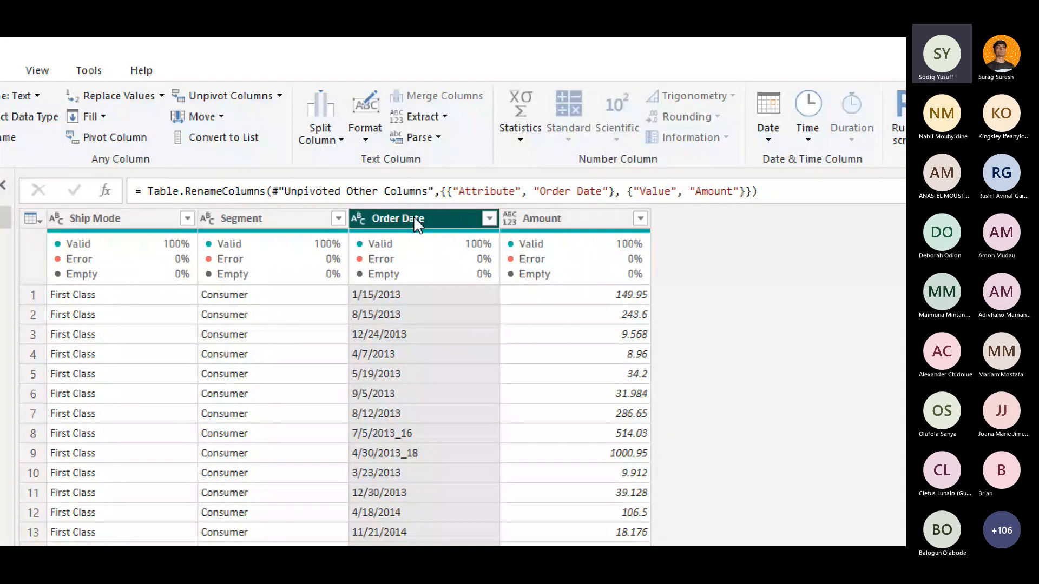
Split the Order Date column by the custom delimiter "_" at each occurrence of the delimiter.
left_click(341, 141)
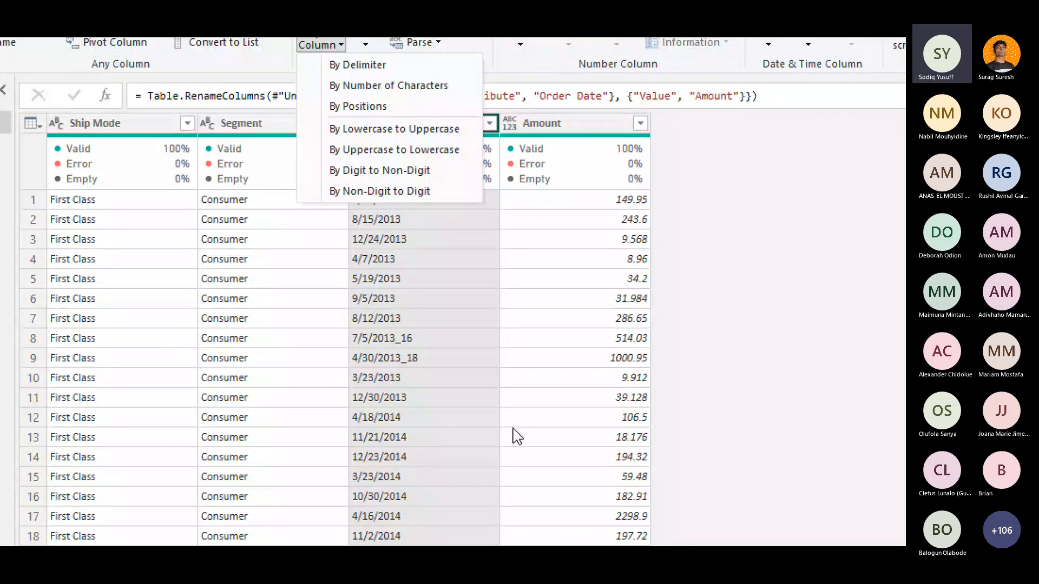
left_click(399, 341)
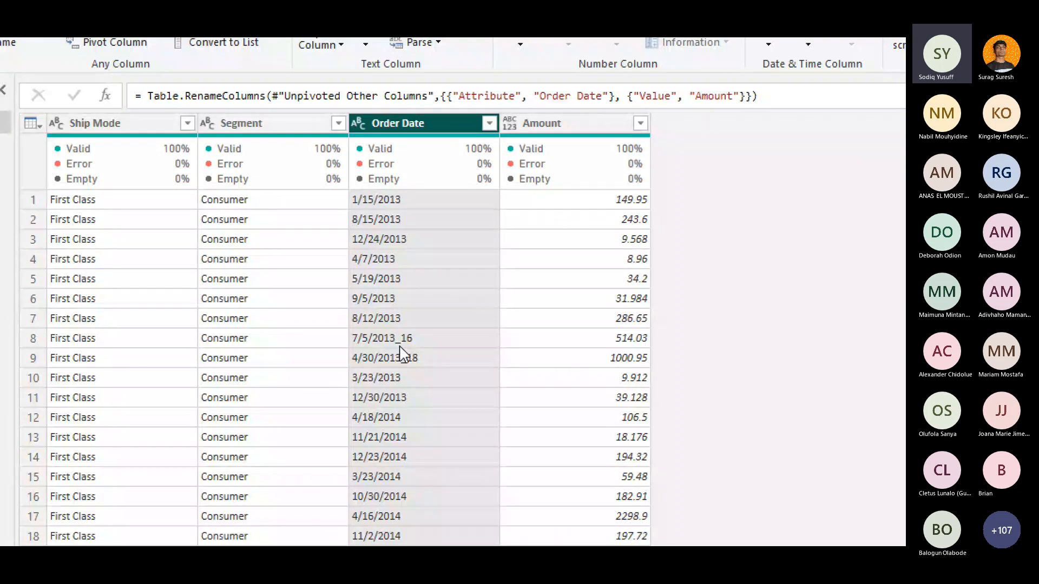
left_click(320, 122)
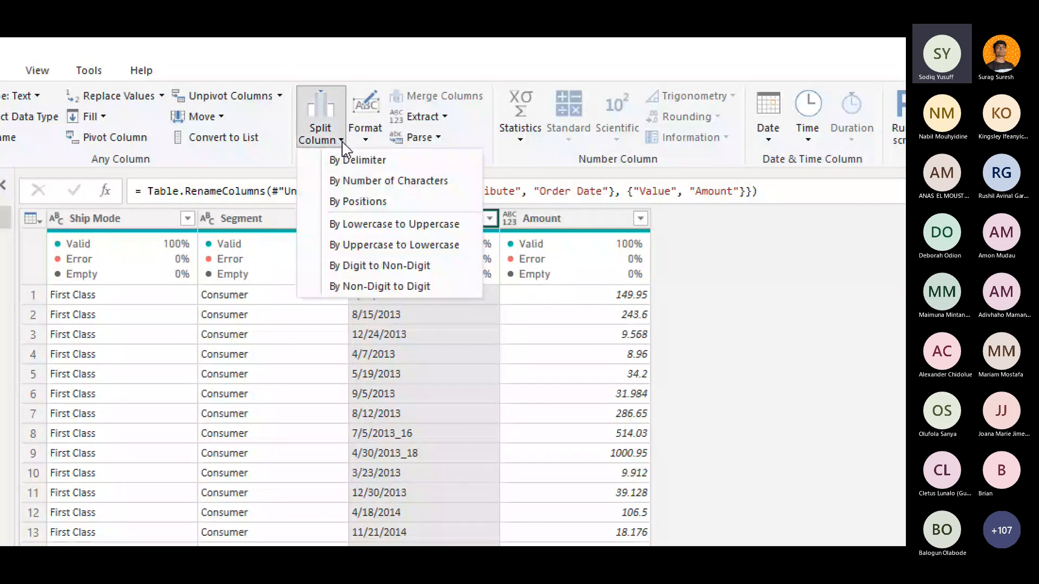
left_click(349, 160)
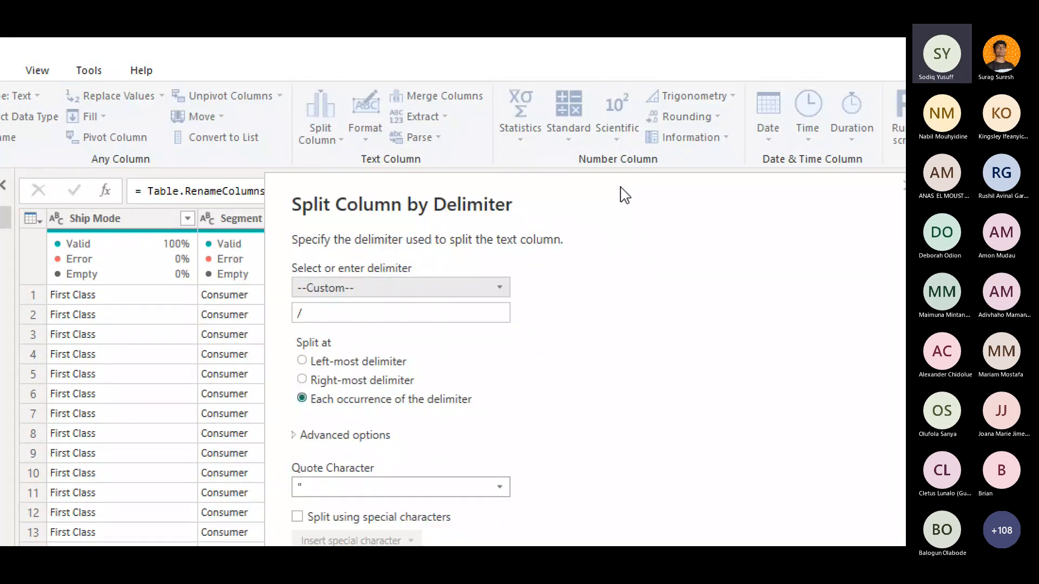
left_click_drag(540, 115, 777, 152)
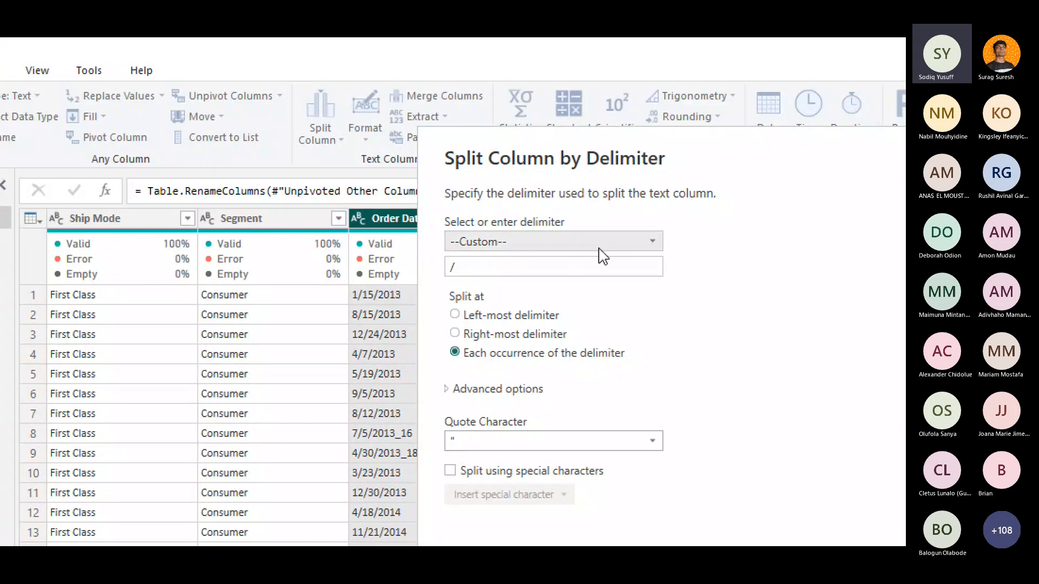
left_click(652, 244)
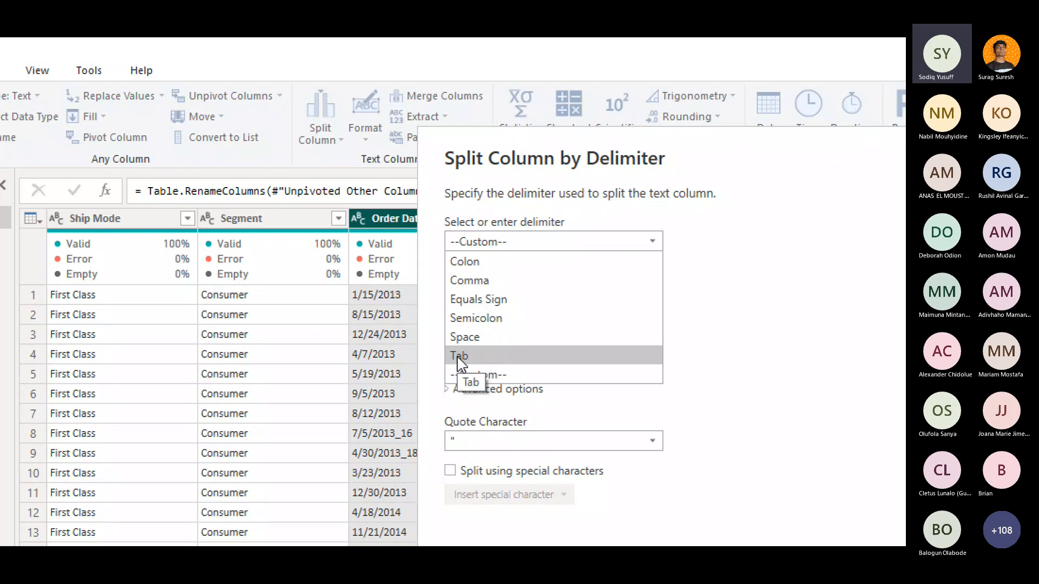
left_click(489, 373)
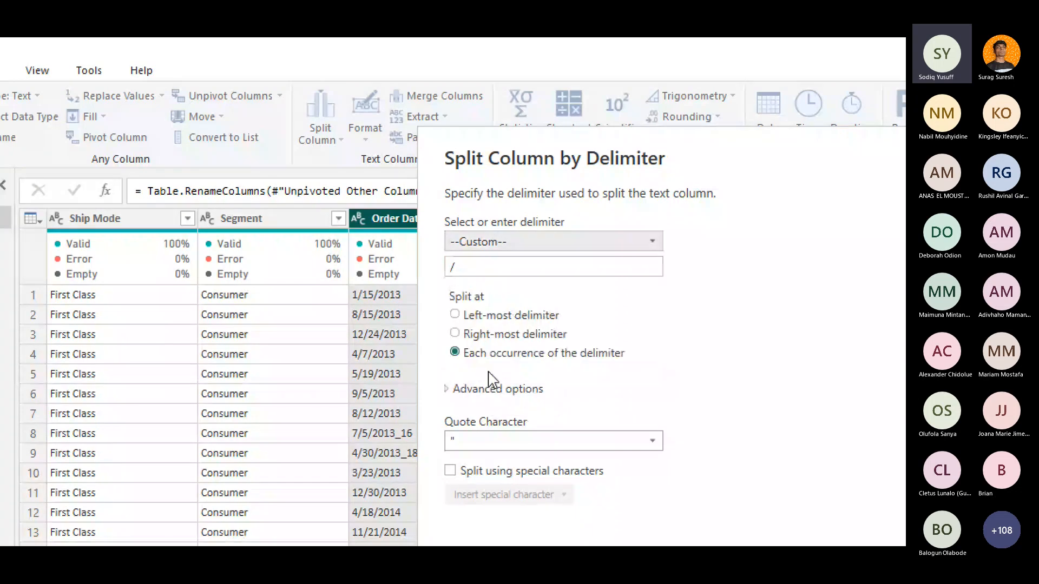
left_click(492, 269)
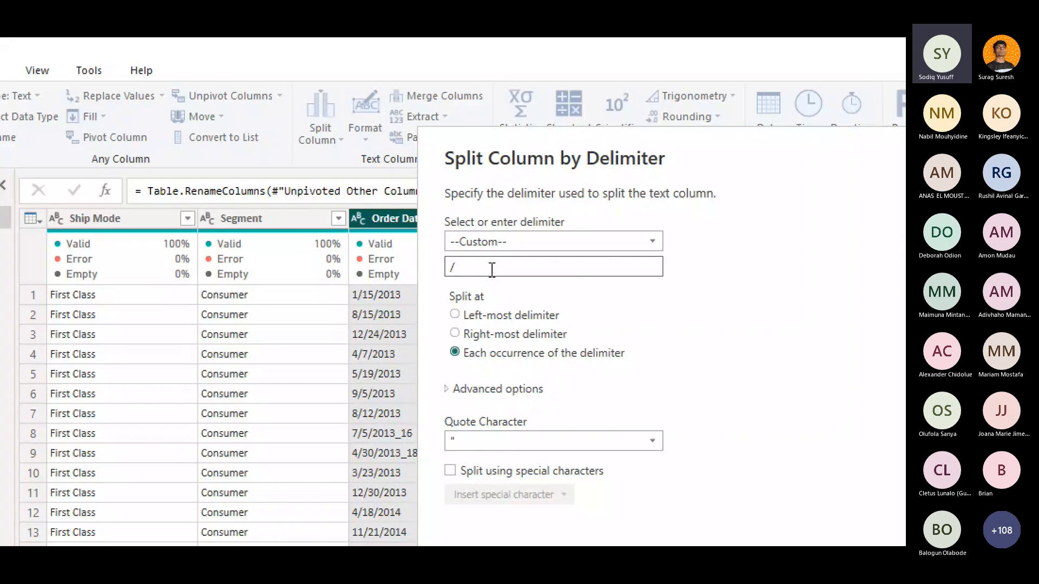
key("BackSpace")
type("_")
left_click(441, 314)
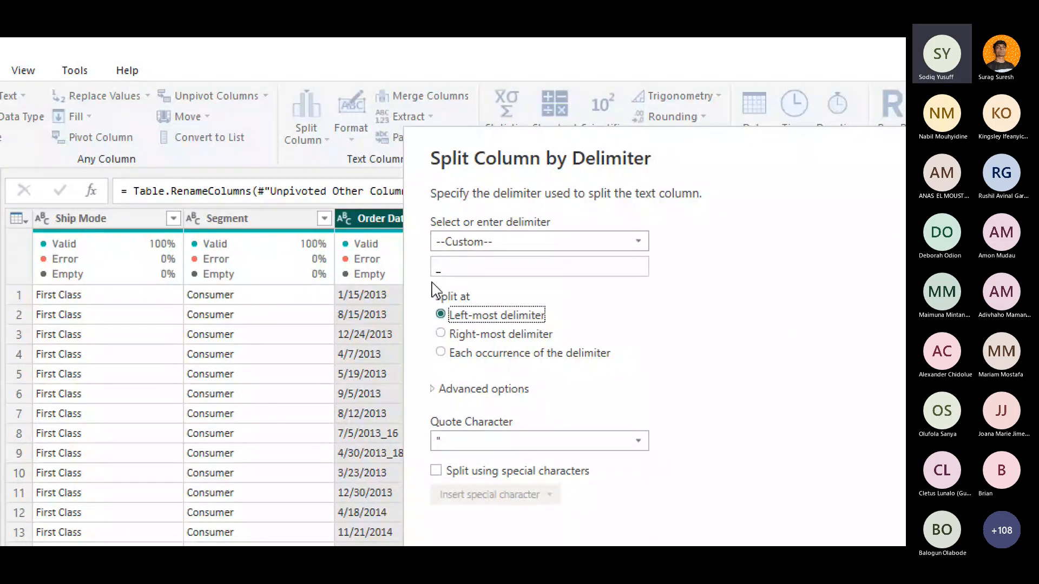
left_click(441, 353)
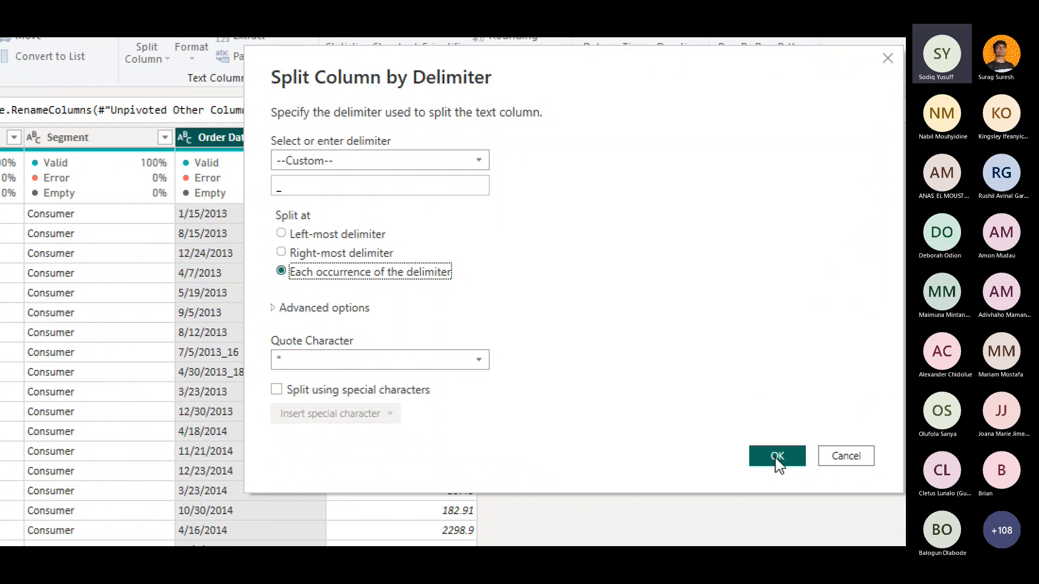
left_click(775, 457)
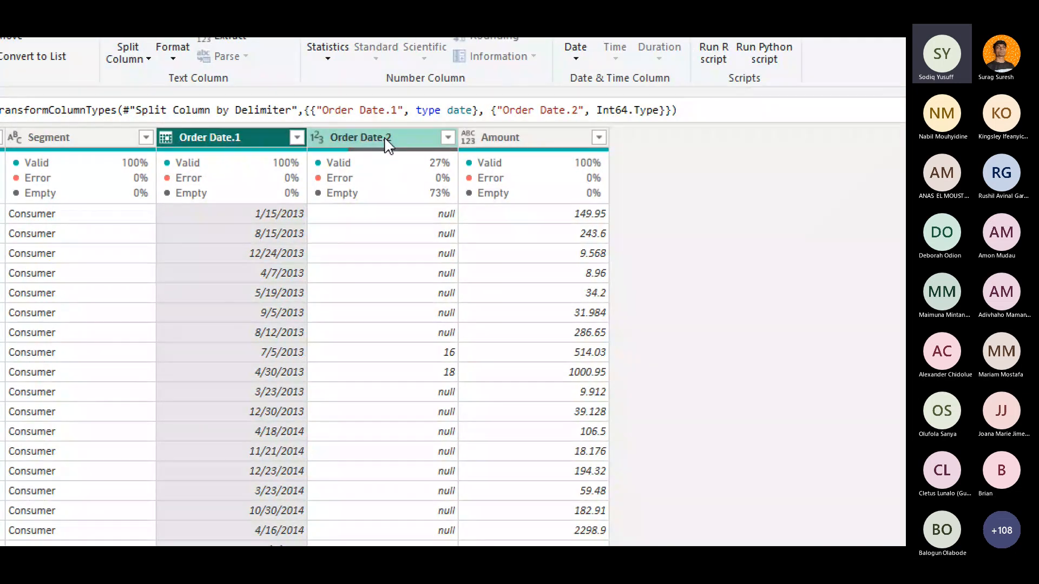
Check the list of distinct values in the Order Date.2 column.
left_click(448, 138)
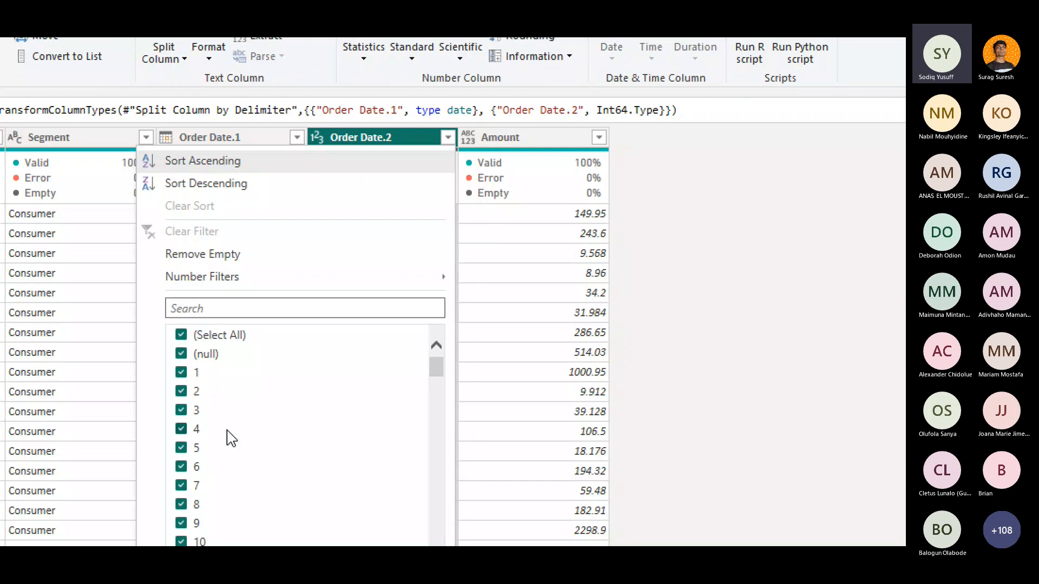
scroll(232, 438, "down", 10)
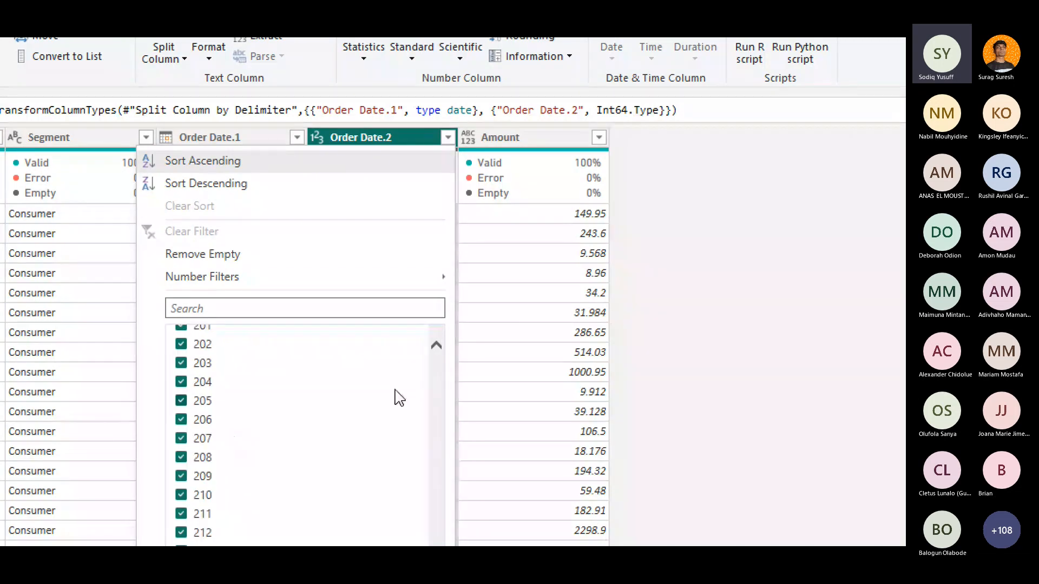
left_click(558, 260)
Remove the Order Date.2 column from Dirty 1.
left_click(387, 138)
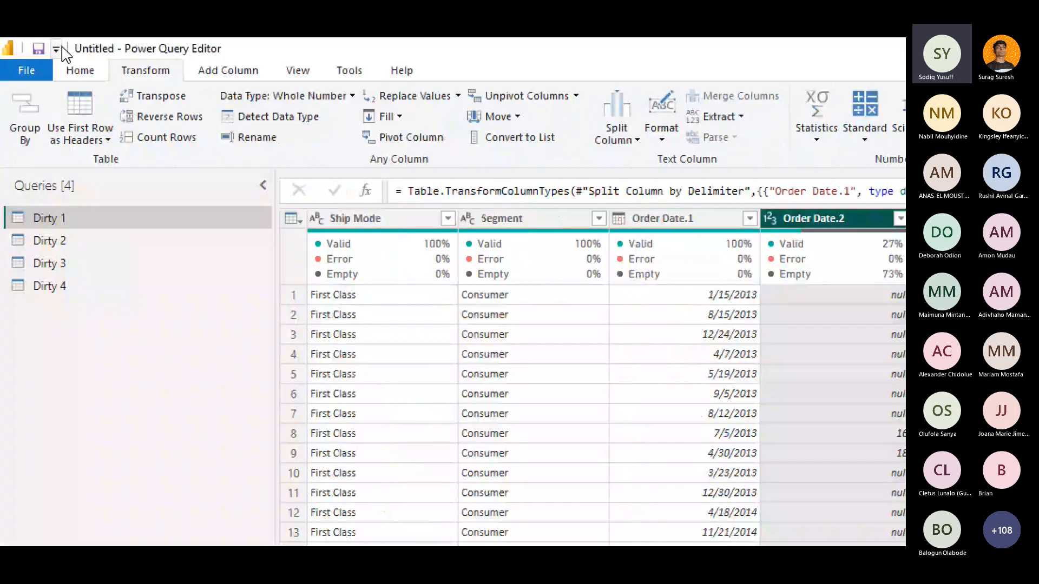
left_click(86, 73)
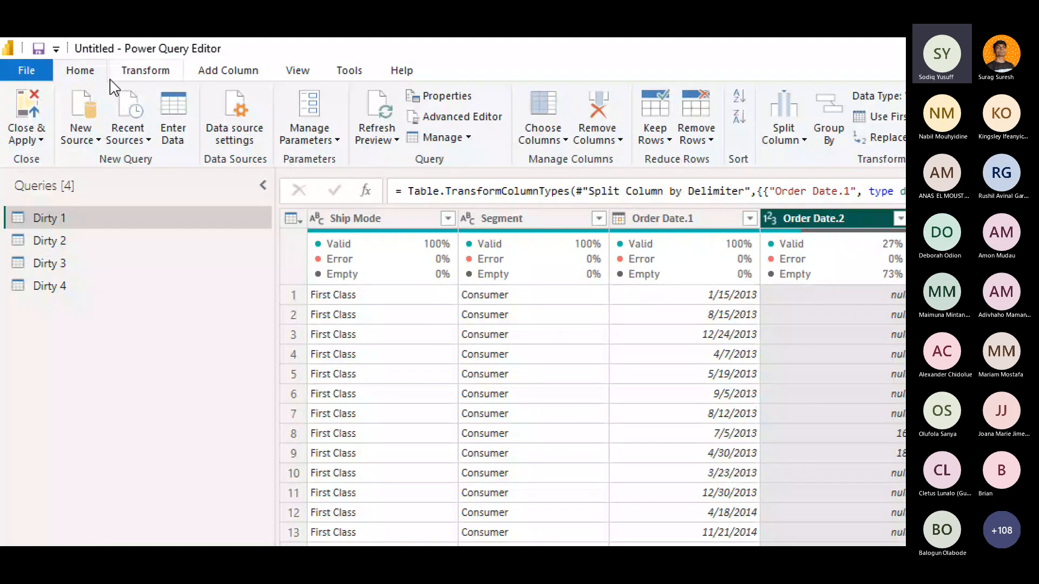
left_click(598, 112)
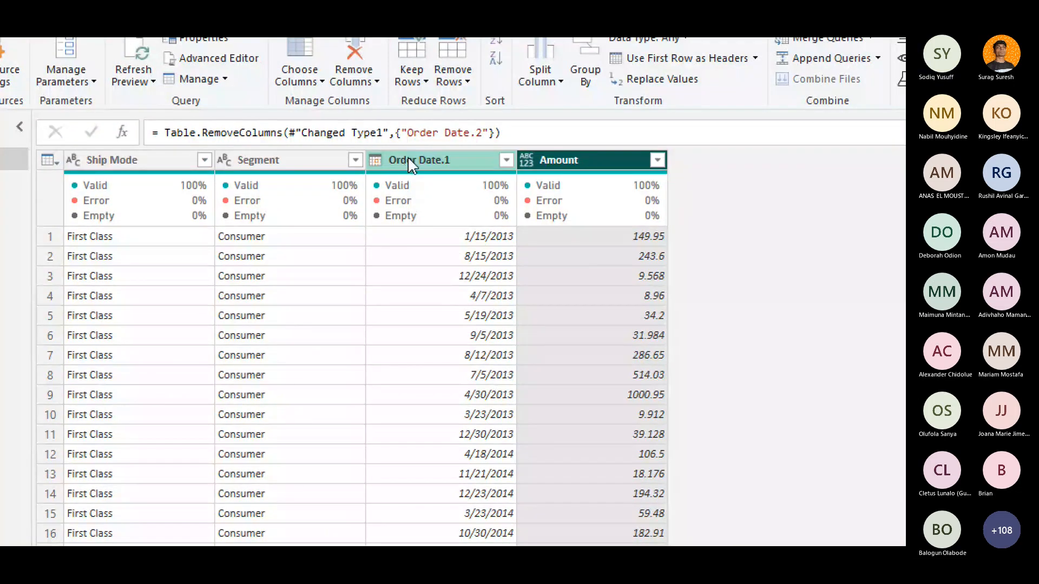
Rename the Order Date.1 column as Order Date.
left_click(409, 158)
double_click(468, 160)
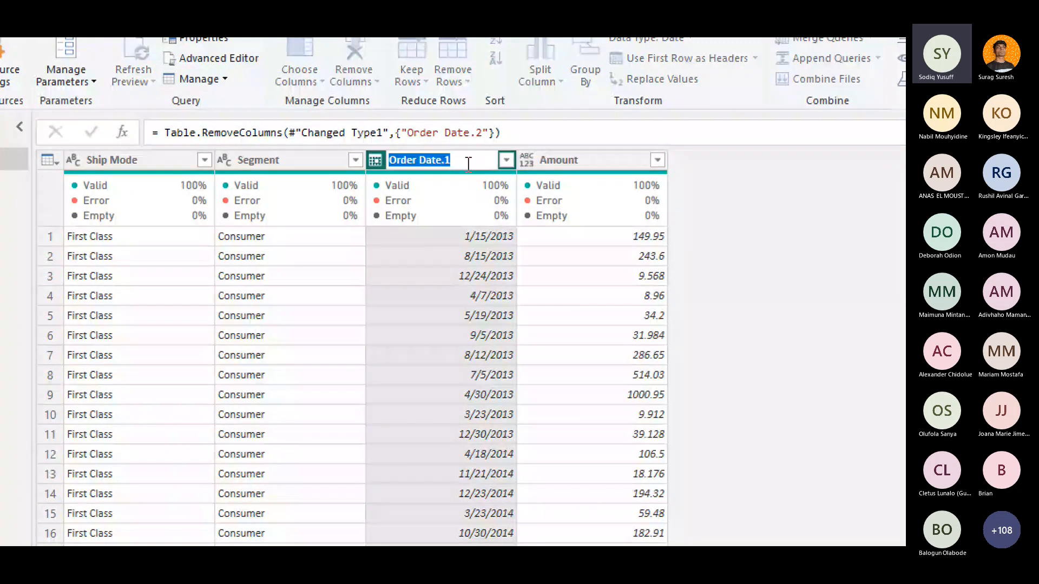
left_click(468, 163)
key("BackSpace")
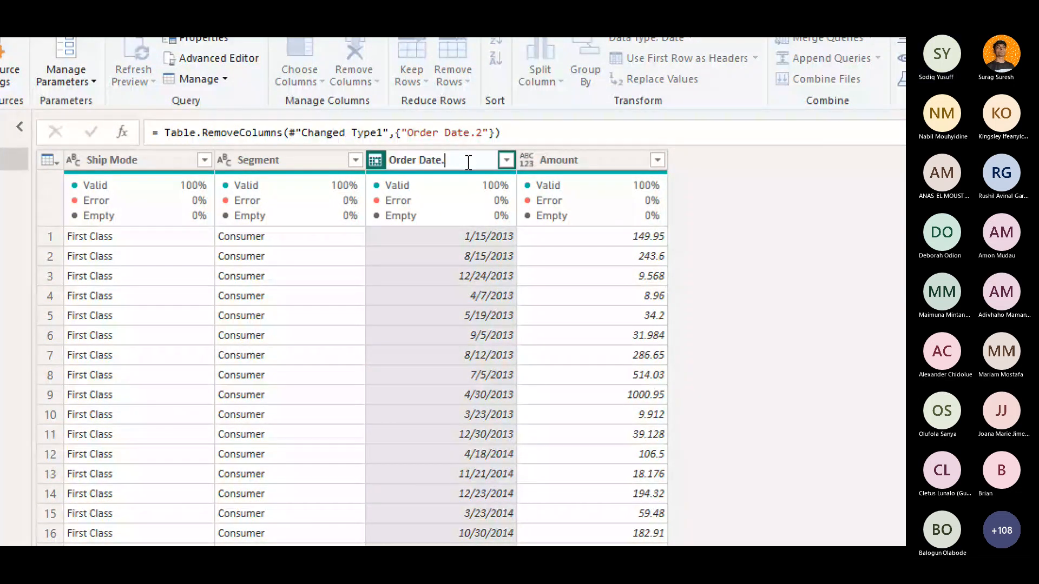
key("BackSpace")
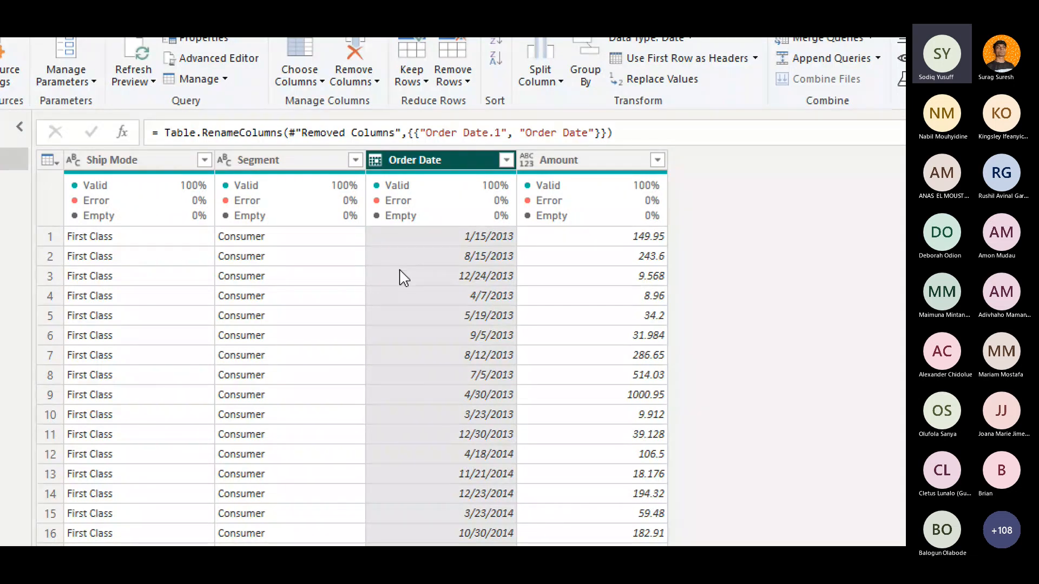
Set the Order Date column's data type to Date and the Amount column's to Decimal Number in Dirty 1.
left_click(376, 161)
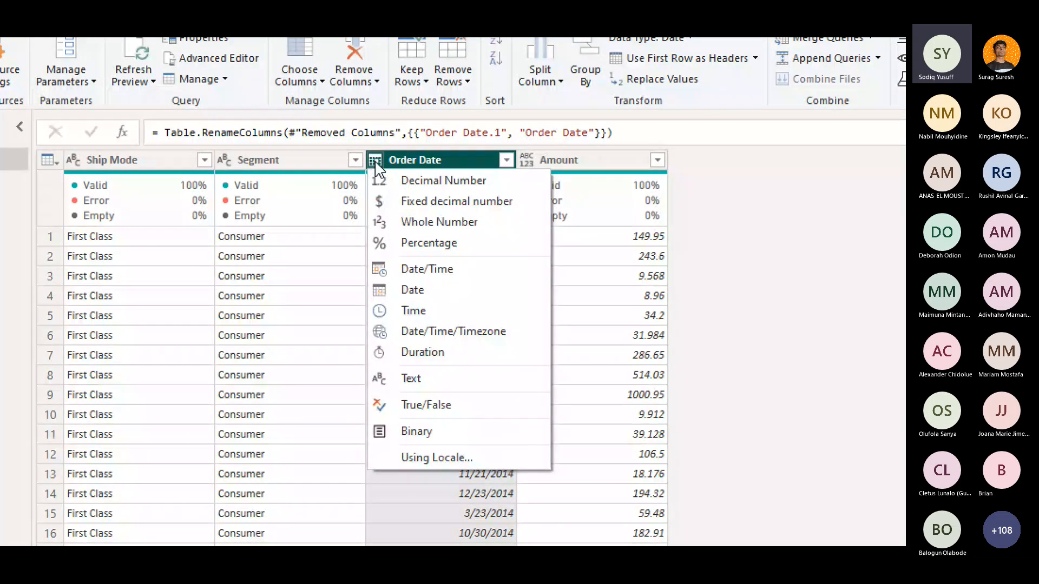
left_click(422, 292)
left_click_drag(559, 160, 627, 171)
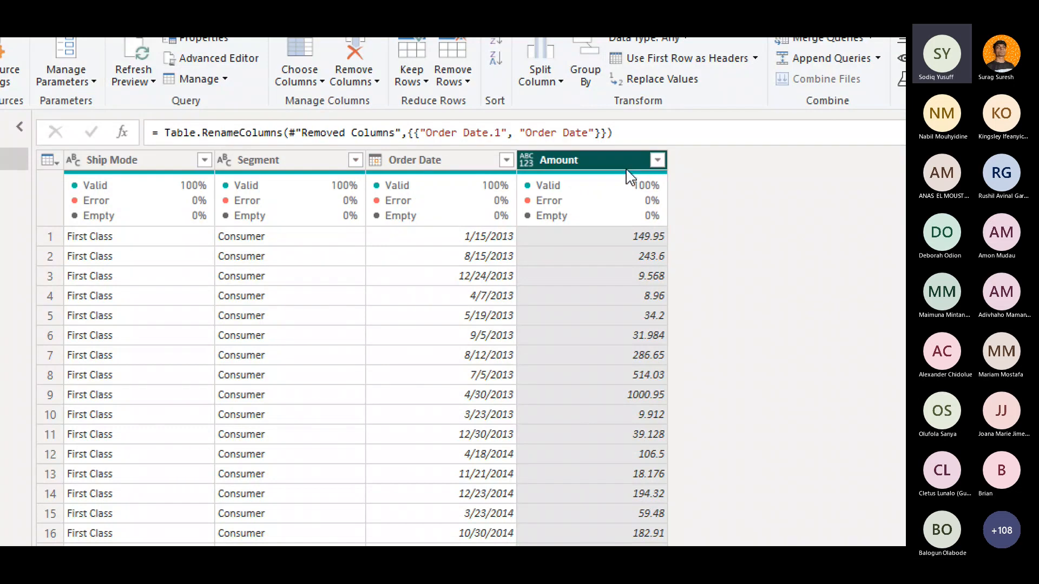
left_click(526, 160)
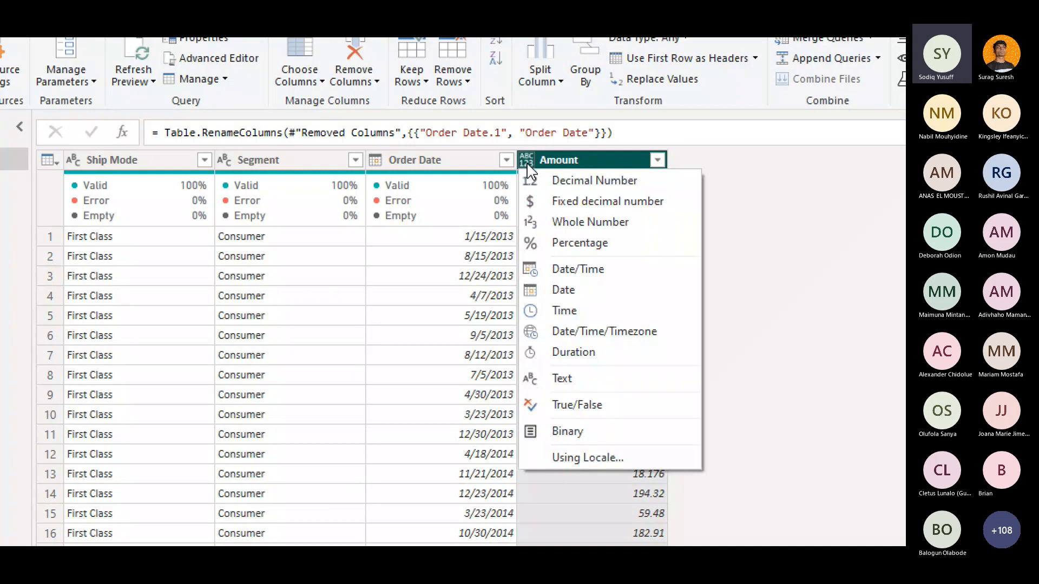
left_click(575, 203)
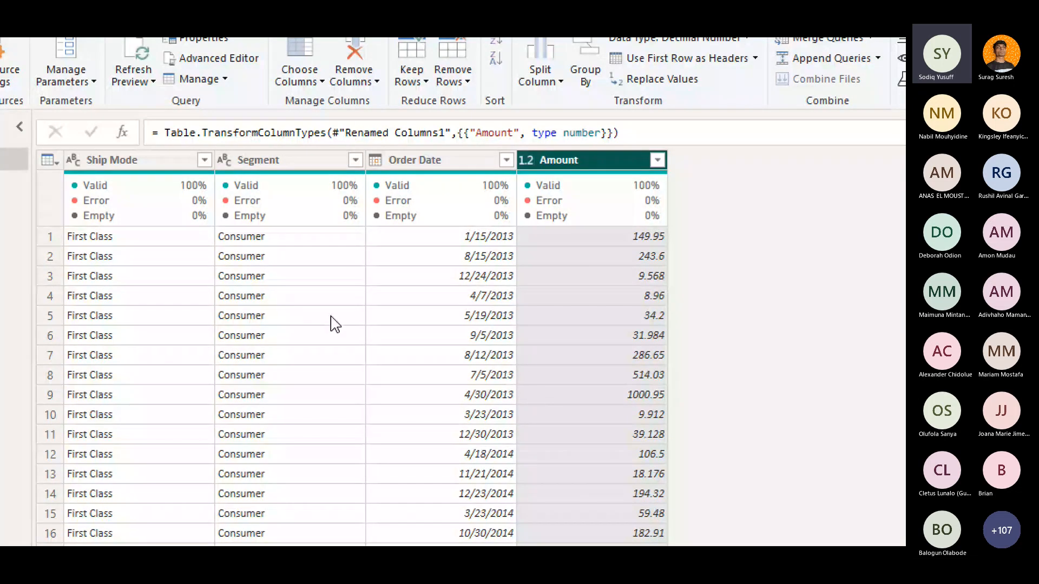
Check the lists of distinct values in the Ship Mode, Segment, Order Date and Amount columns of Dirty 1.
left_click(205, 160)
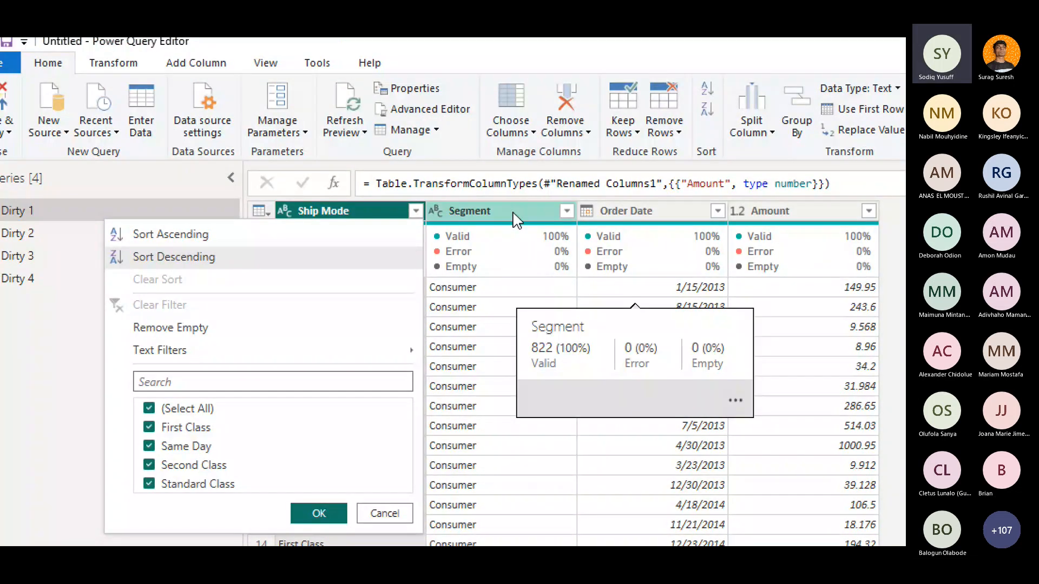
left_click(566, 210)
left_click(566, 211)
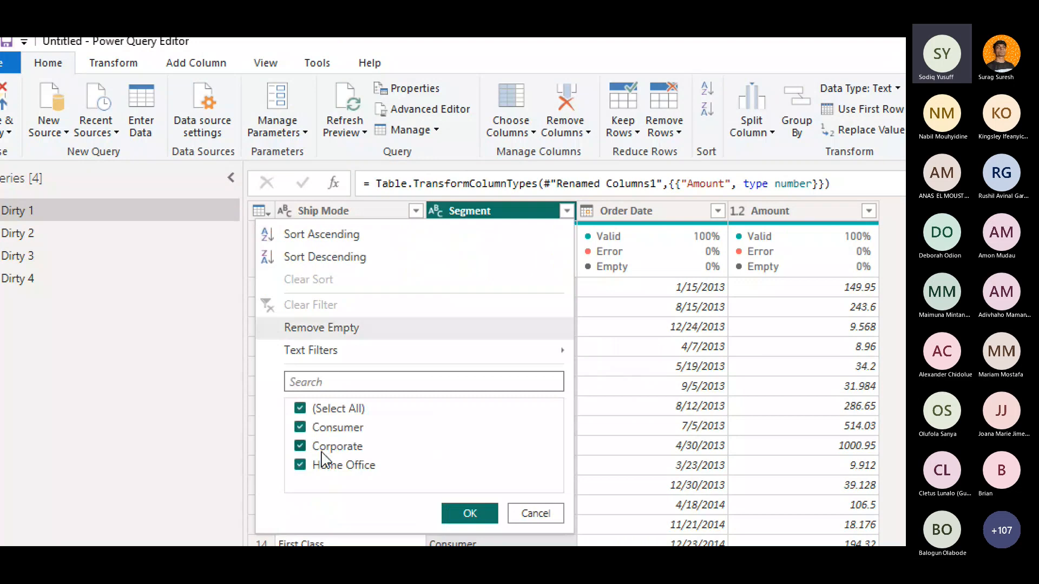
left_click(677, 211)
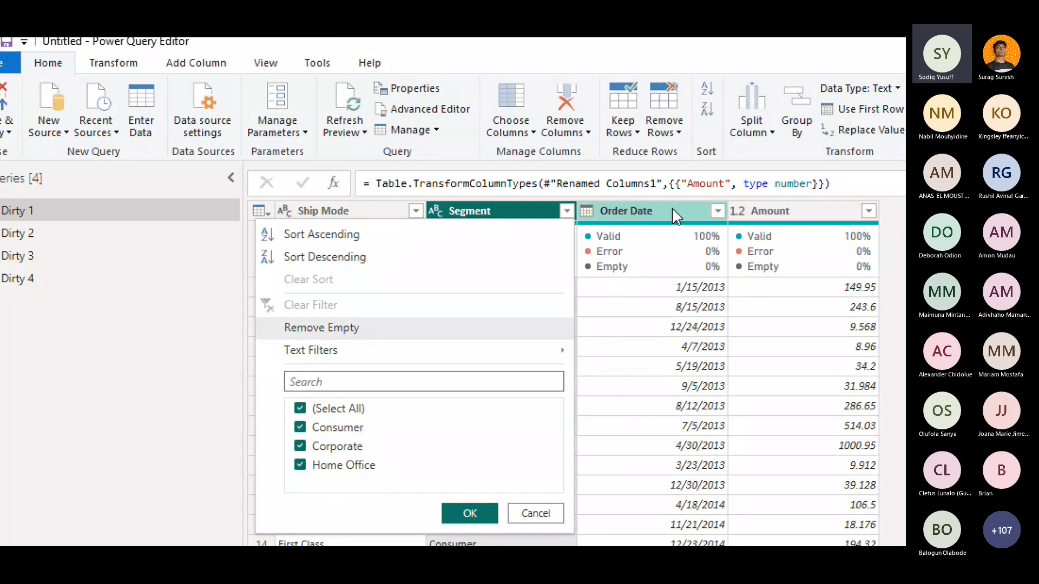
left_click(717, 211)
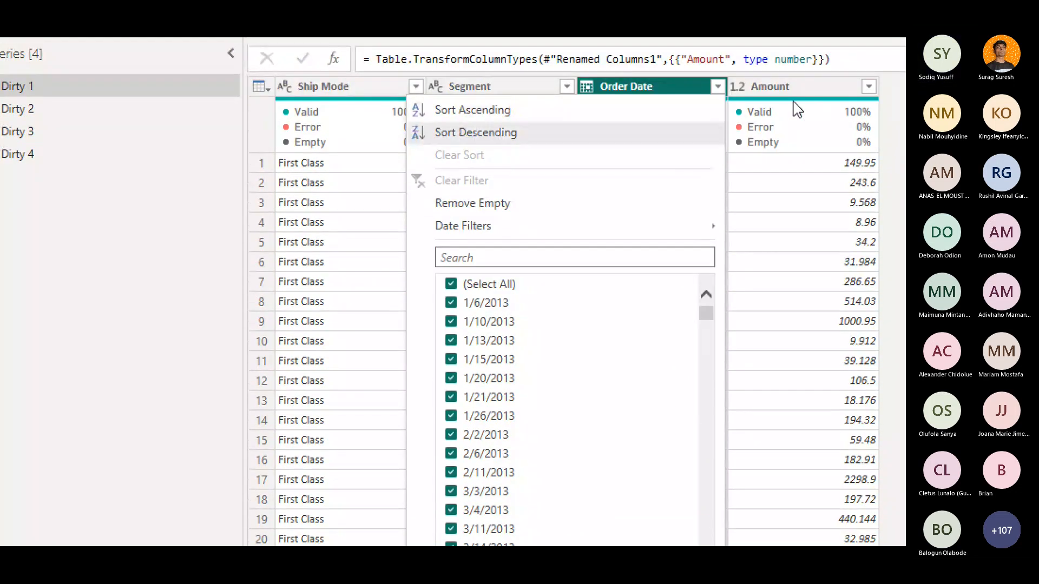
left_click(787, 98)
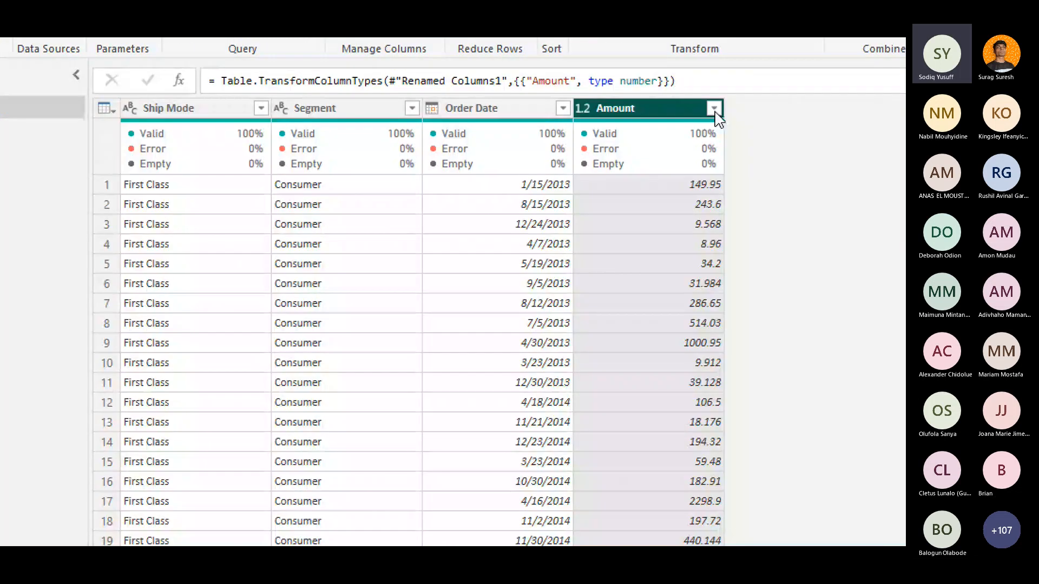
left_click(863, 97)
scroll(640, 360, "down", 3)
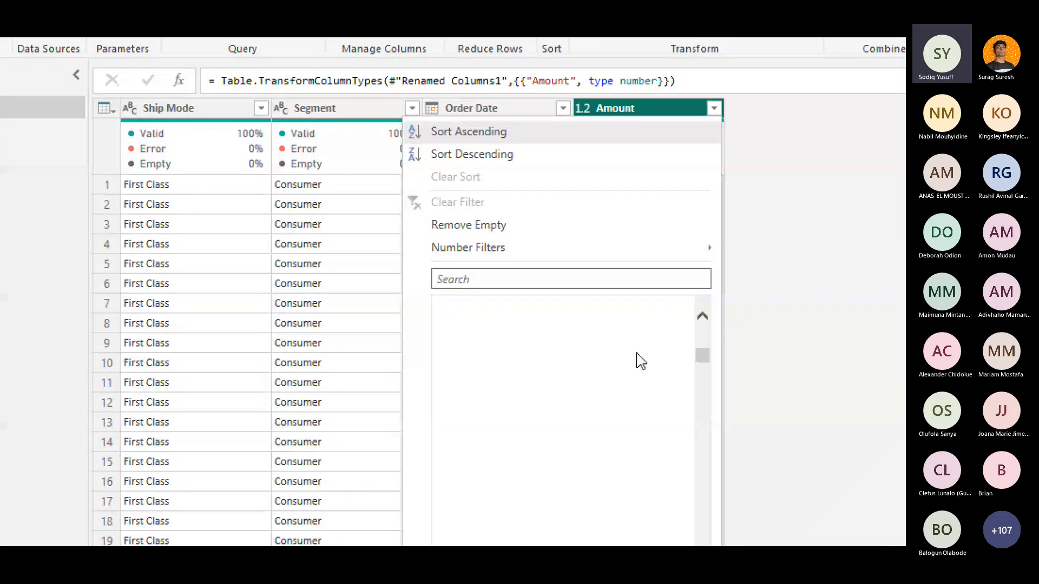
scroll(637, 353, "up", 5)
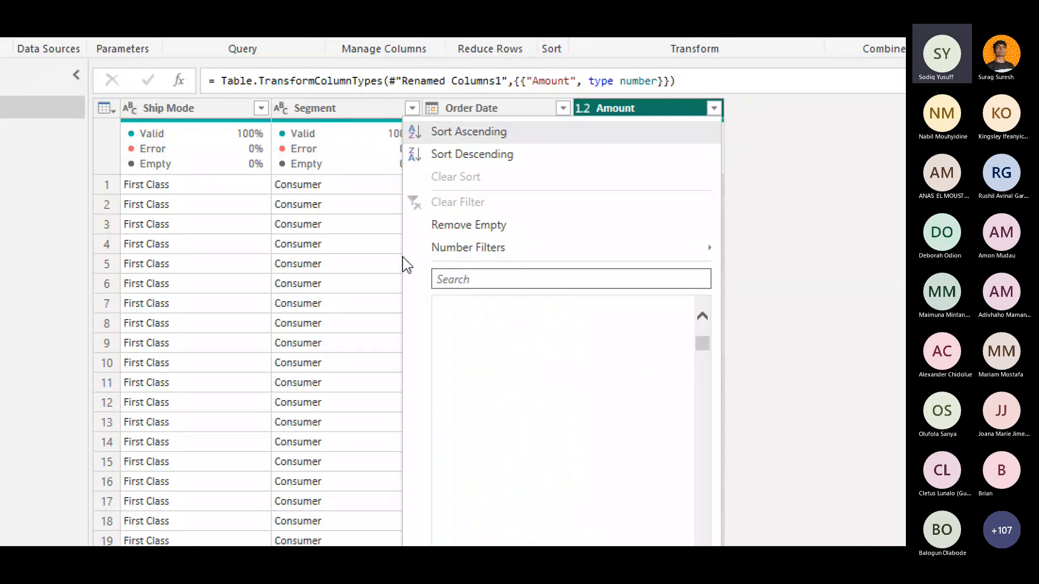
left_click(338, 107)
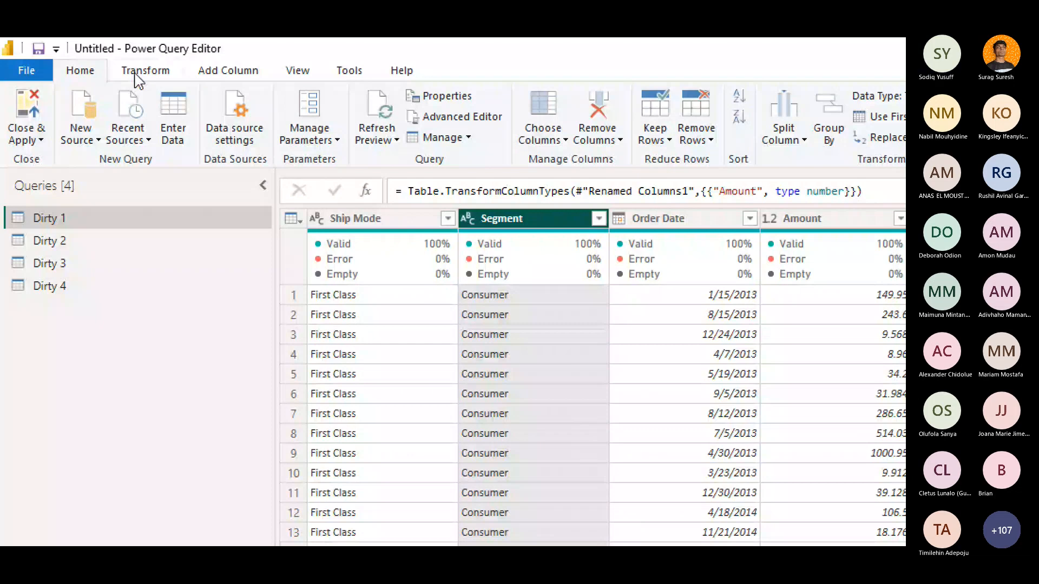
Review the full M code of the Dirty 1 query in the Advanced Editor, and close it without changes.
left_click(298, 72)
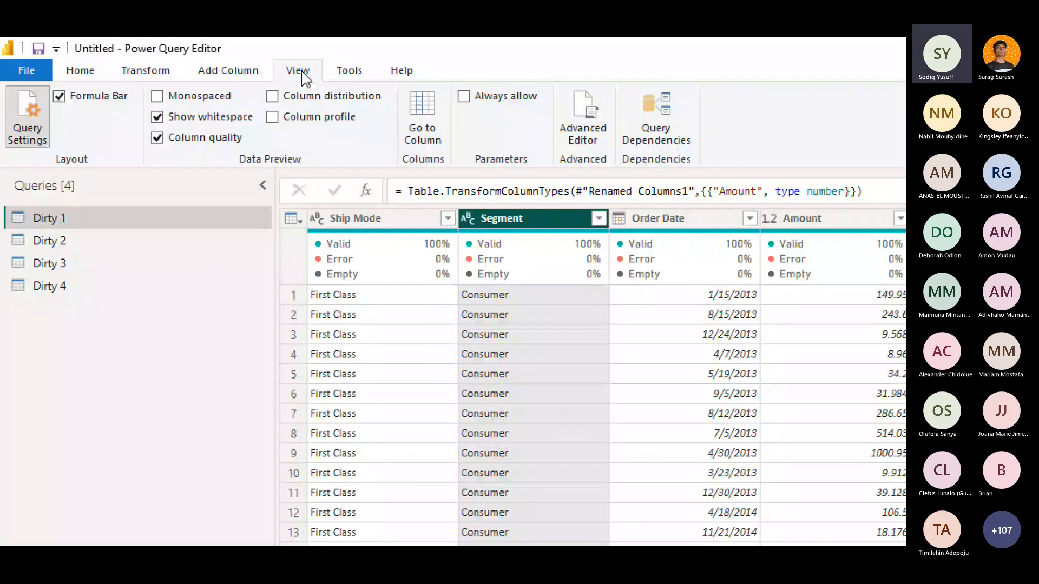
left_click(582, 125)
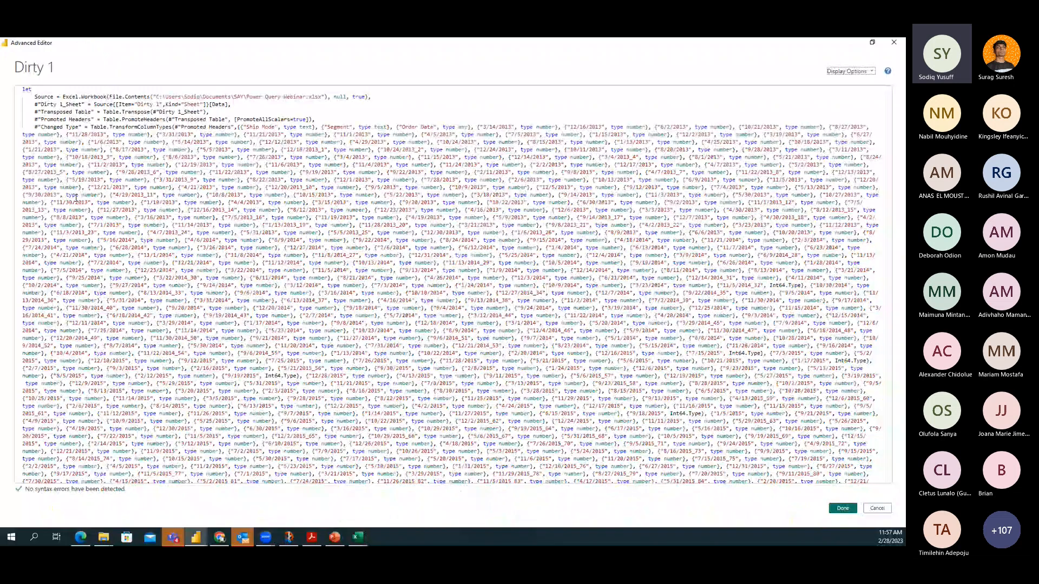
scroll(76, 200, "down", 9)
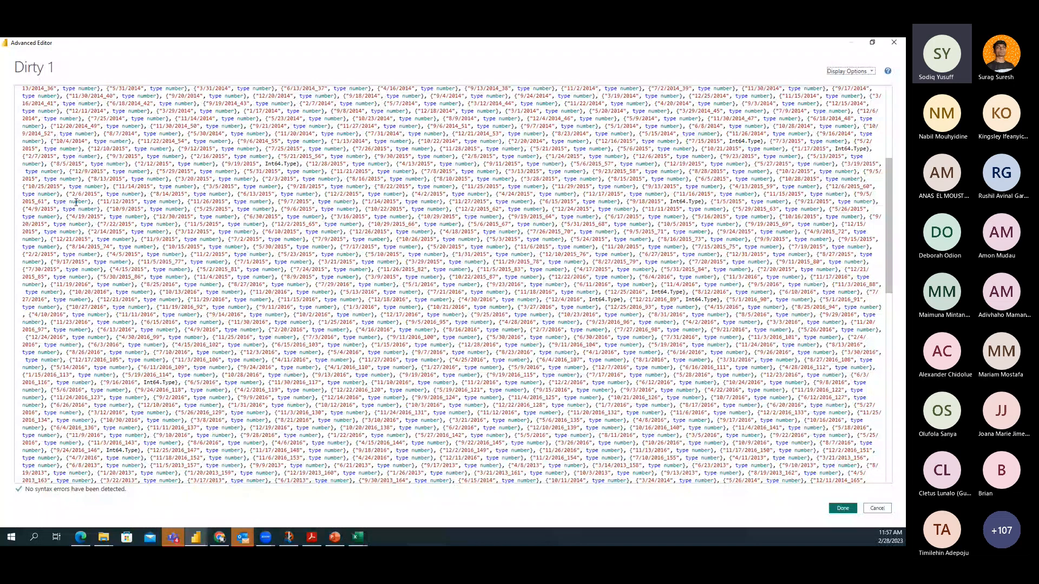
scroll(75, 201, "down", 4)
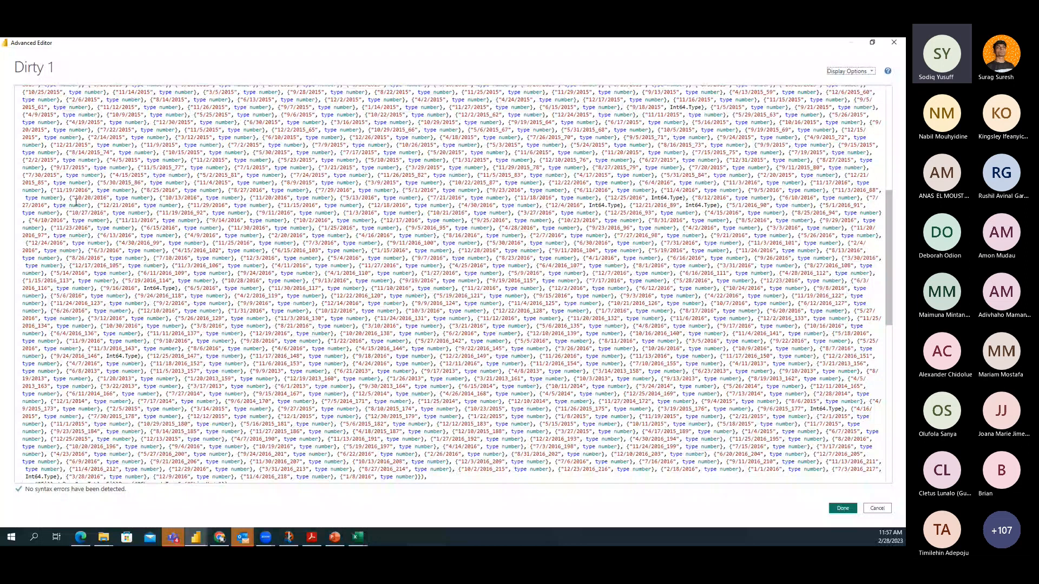
scroll(75, 202, "up", 4)
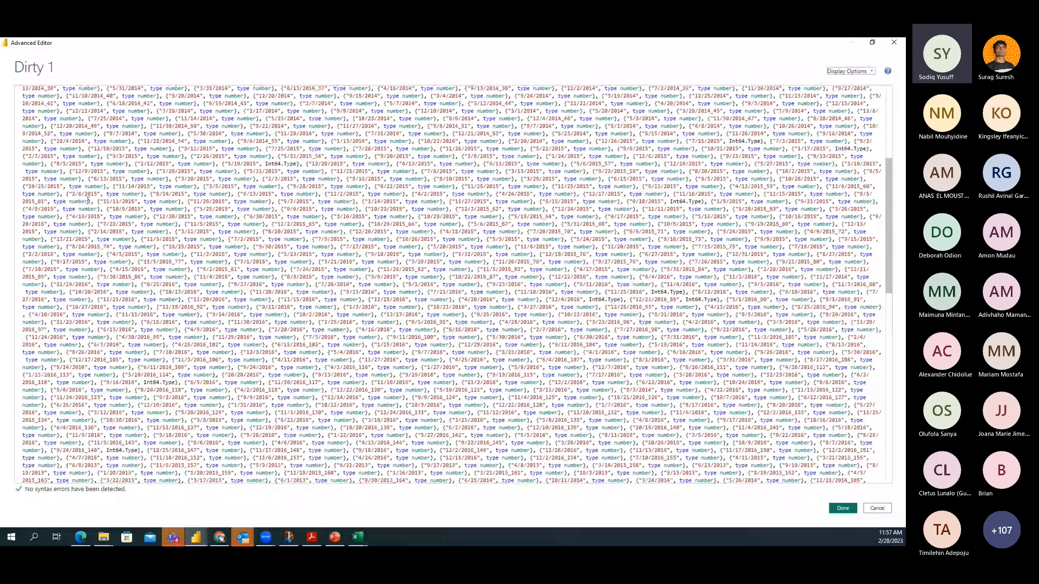
scroll(88, 201, "down", 10)
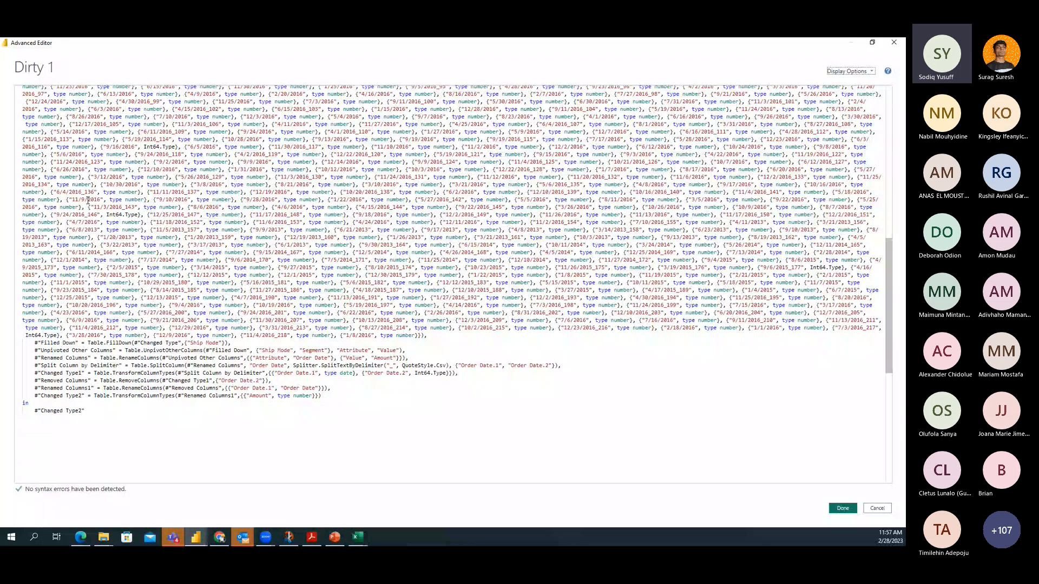
scroll(88, 201, "up", 15)
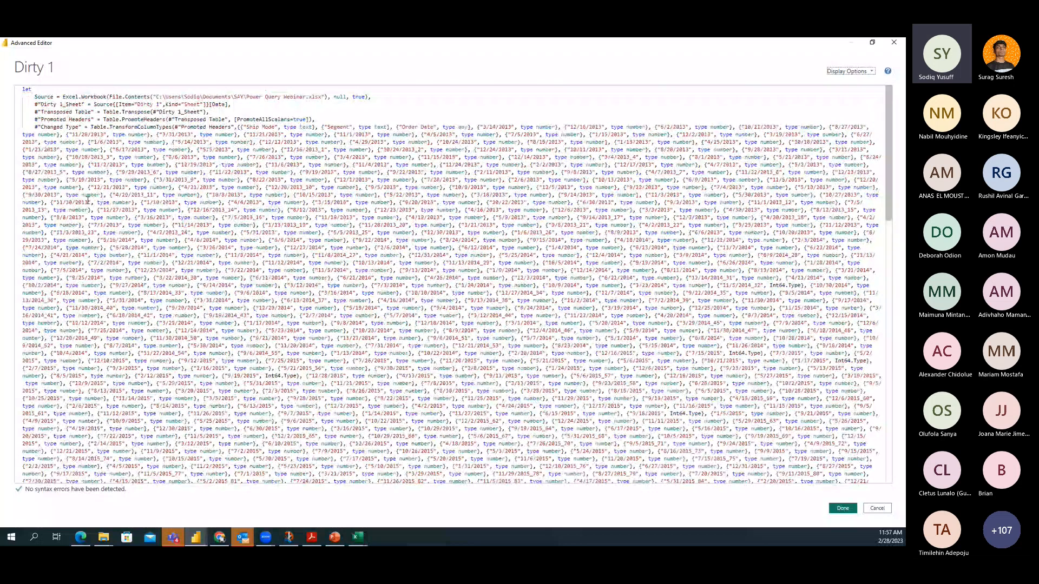
key("Escape")
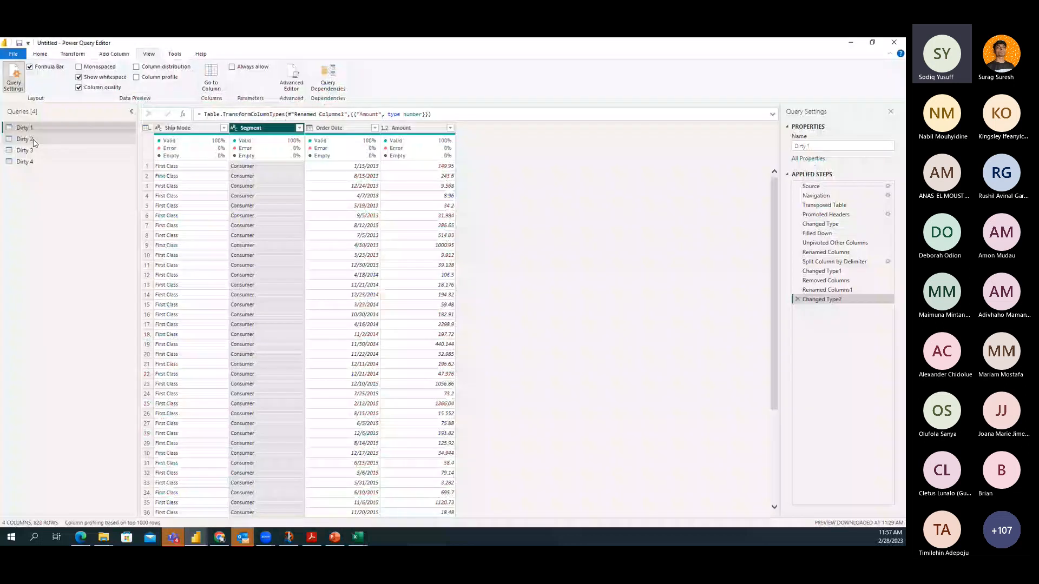
Compare the Dirty 2 query with the cleaned Dirty 1, and close the query editor with all changes applied.
left_click(33, 140)
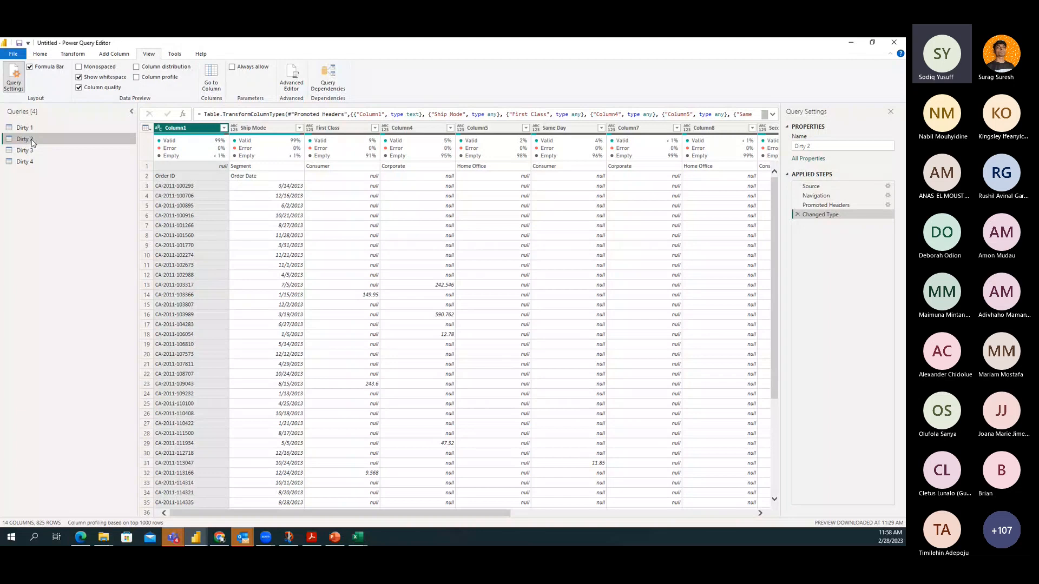
left_click(31, 129)
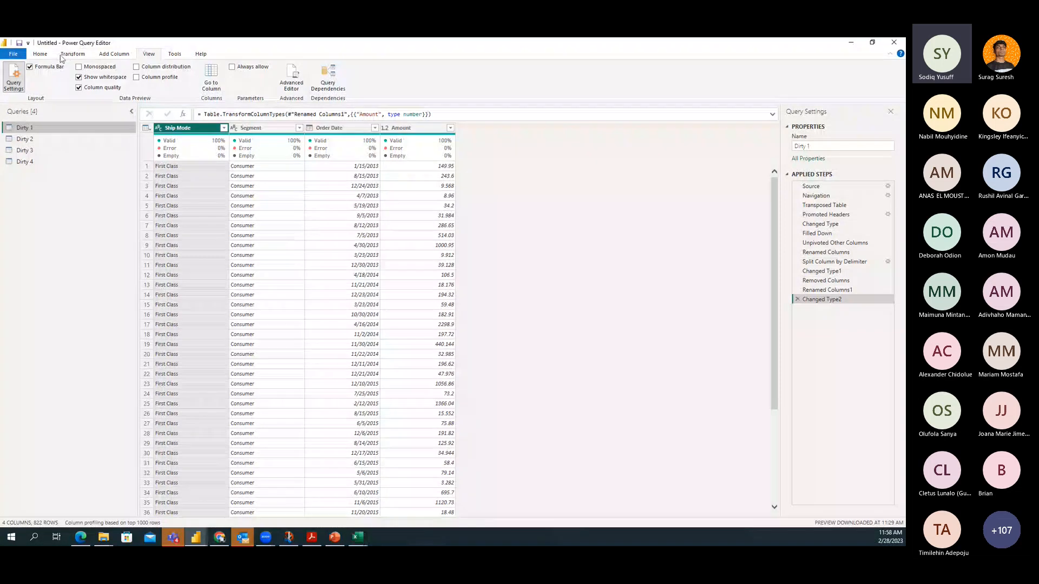
left_click(40, 55)
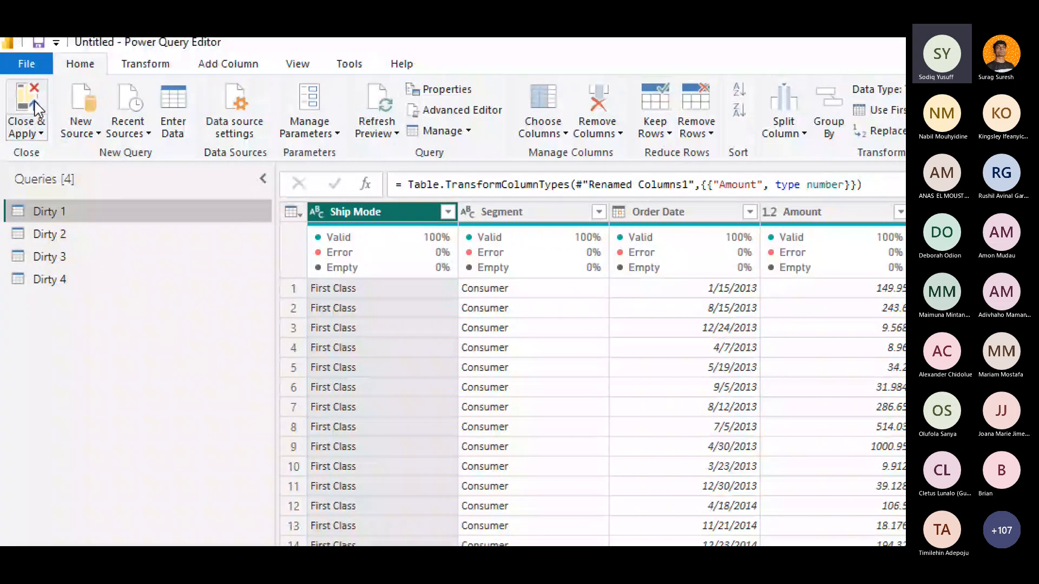
left_click(30, 97)
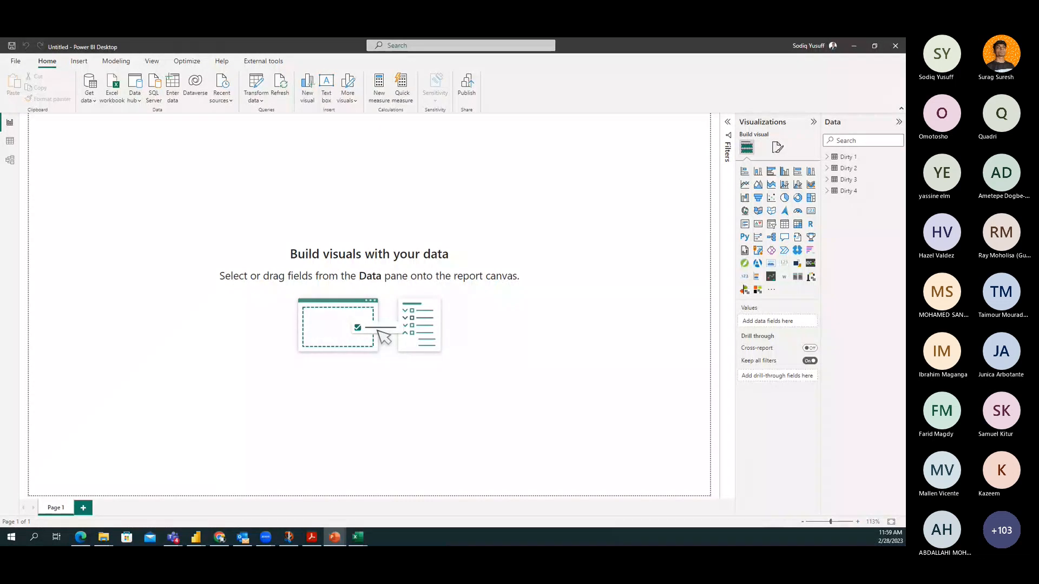
Switch to PowerPoint and start the slide show from the current slide.
key("shift+F5")
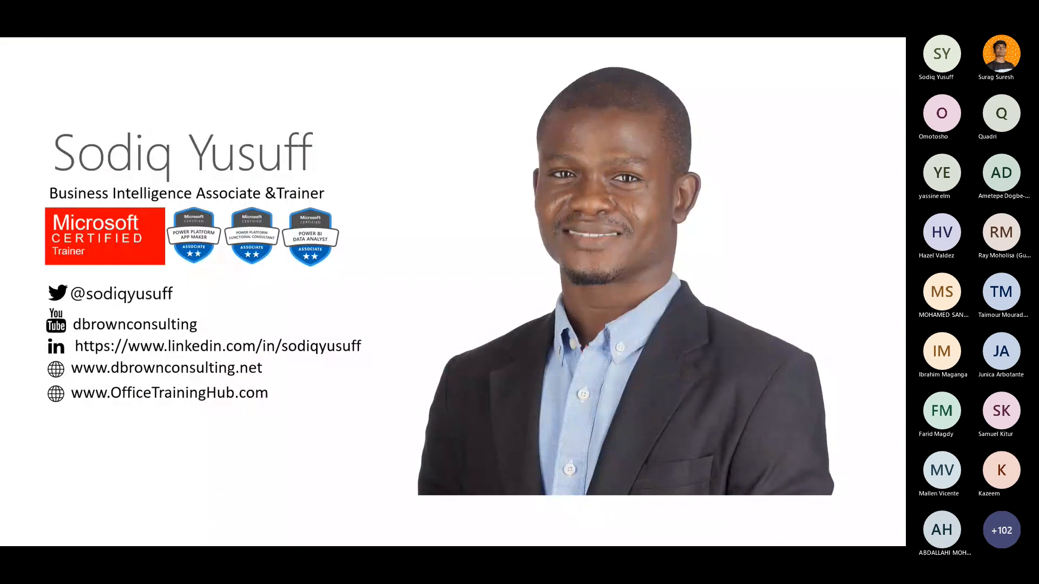